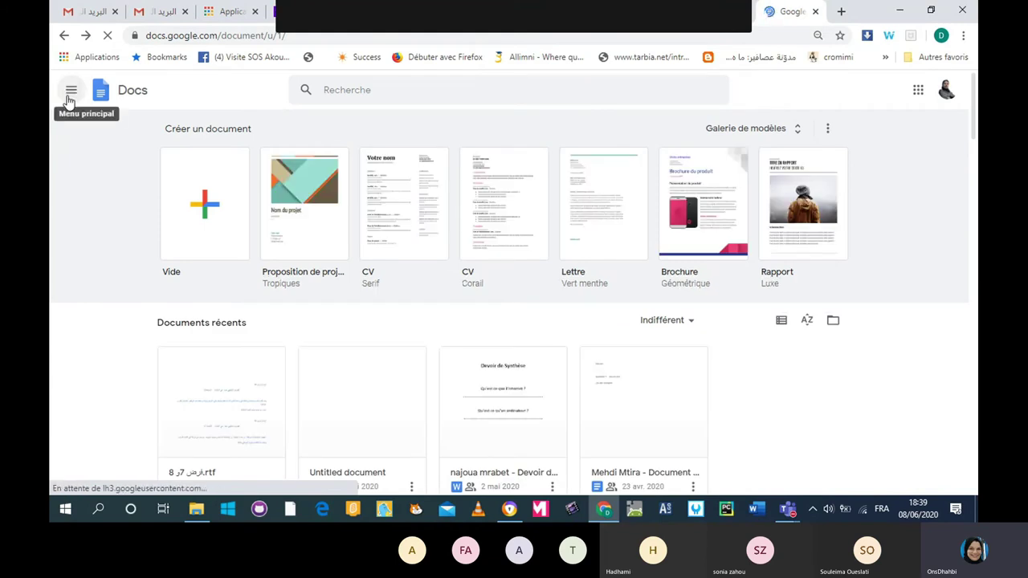
# Switch from Google Docs to the Google Sheets home page through the main menu.
pyautogui.click(69, 95)
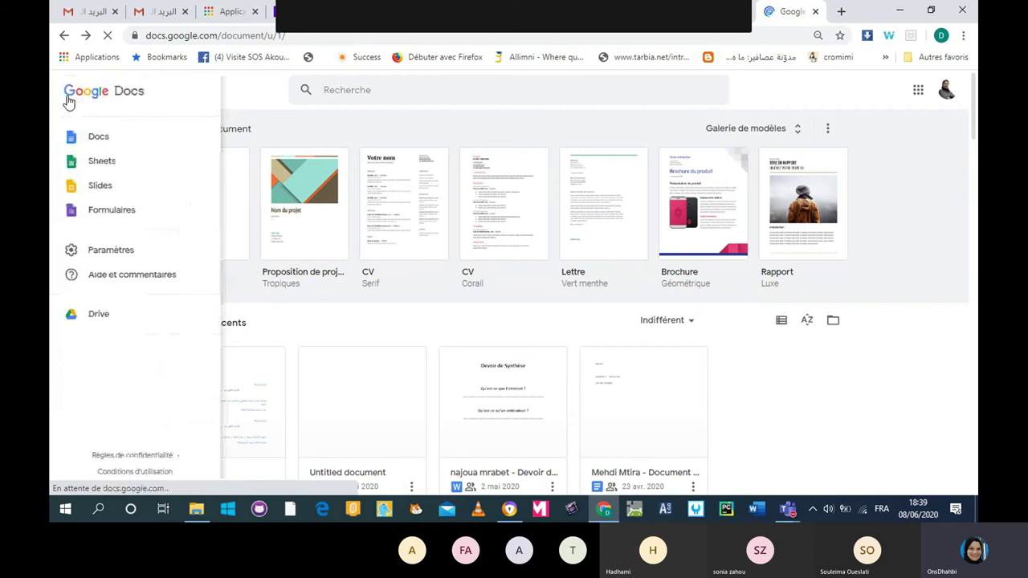
pyautogui.click(89, 165)
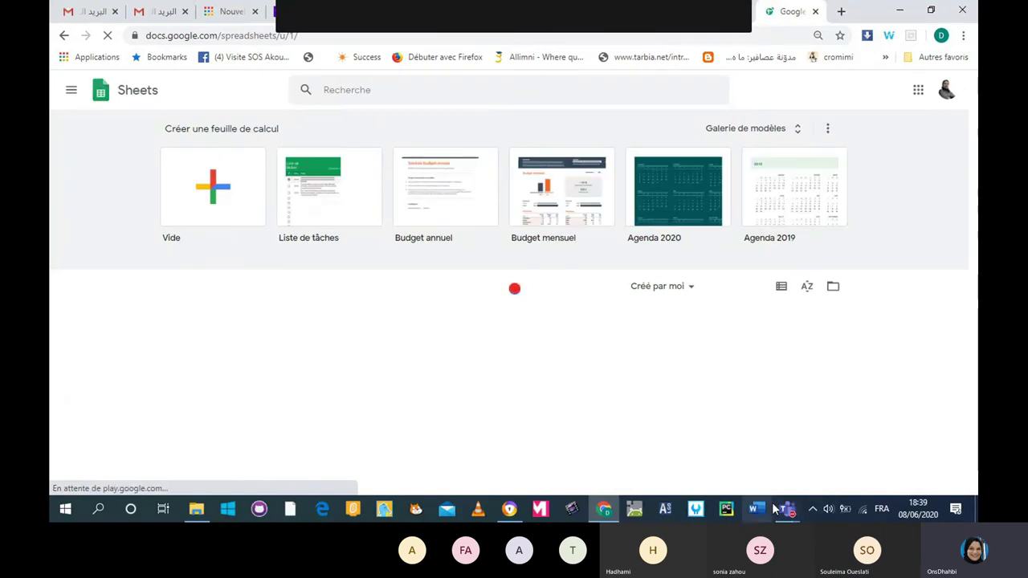
pyautogui.moveTo(786, 513)
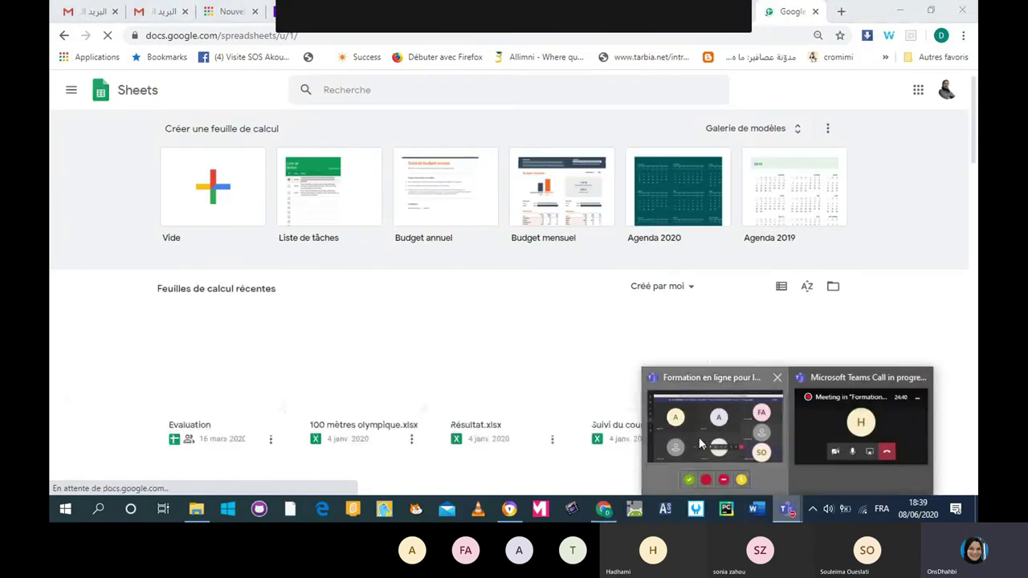
pyautogui.click(698, 436)
pyautogui.click(603, 509)
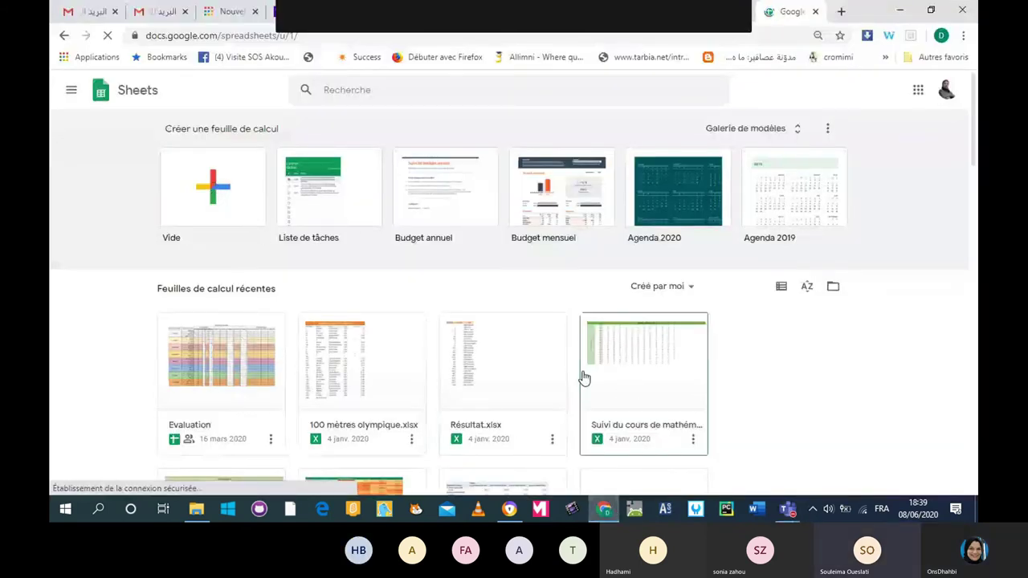
pyautogui.moveTo(793, 514)
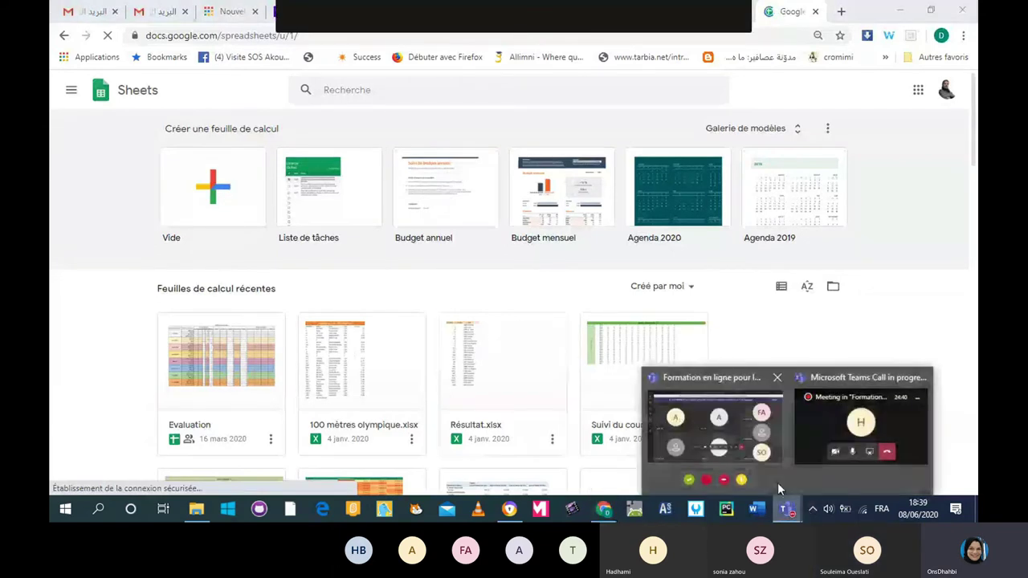
pyautogui.click(702, 435)
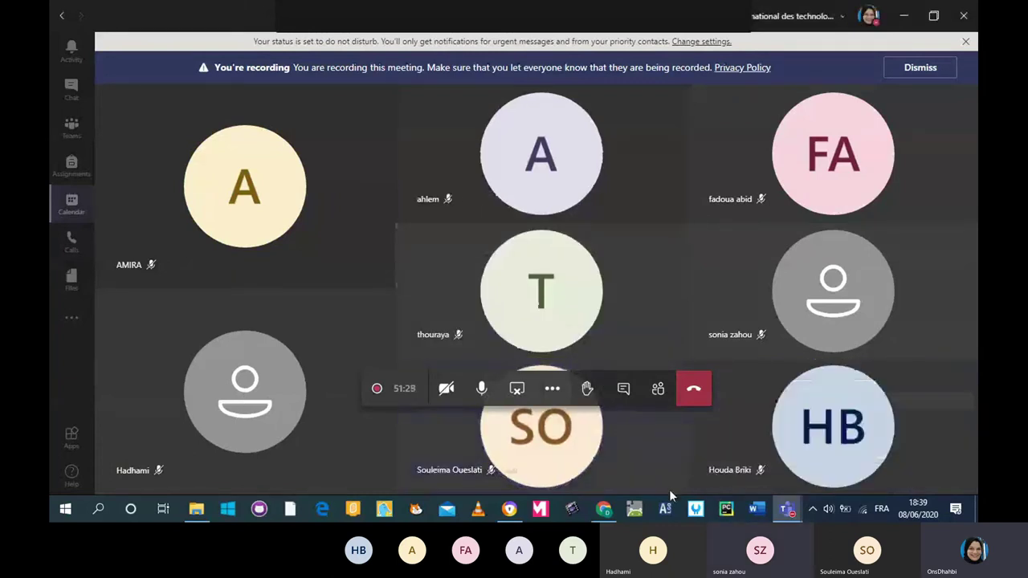
pyautogui.moveTo(604, 514)
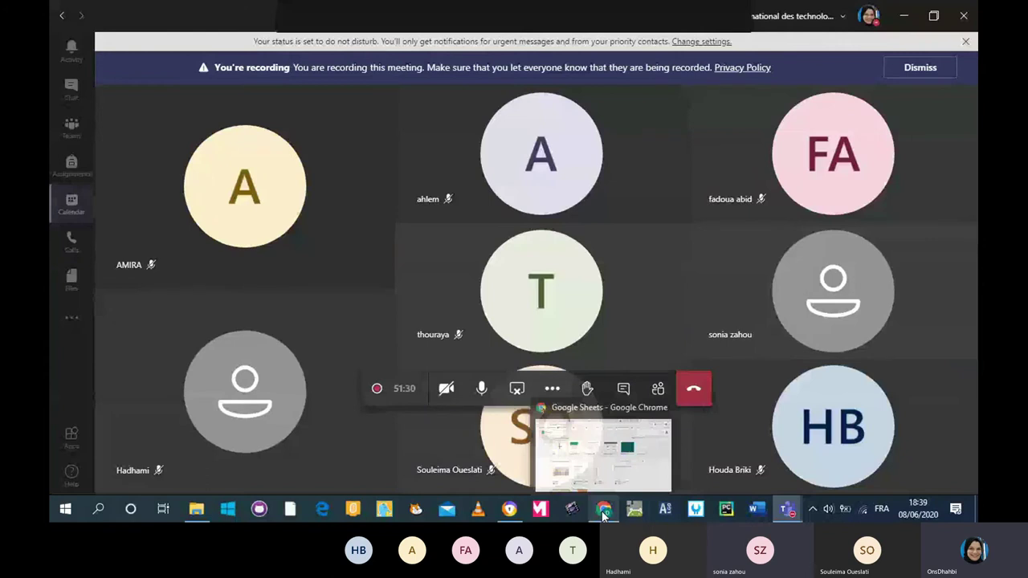
pyautogui.click(603, 515)
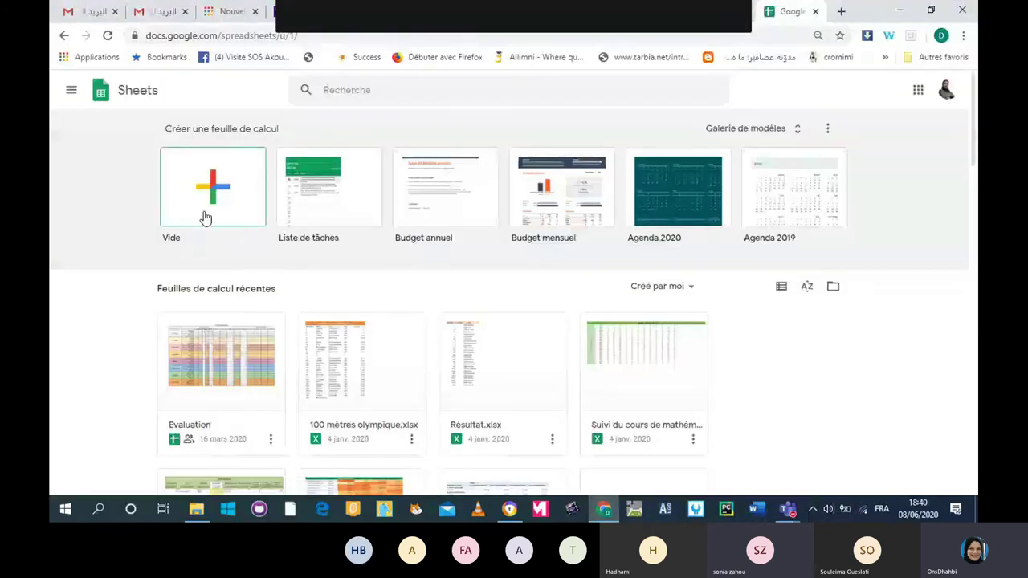
pyautogui.click(605, 508)
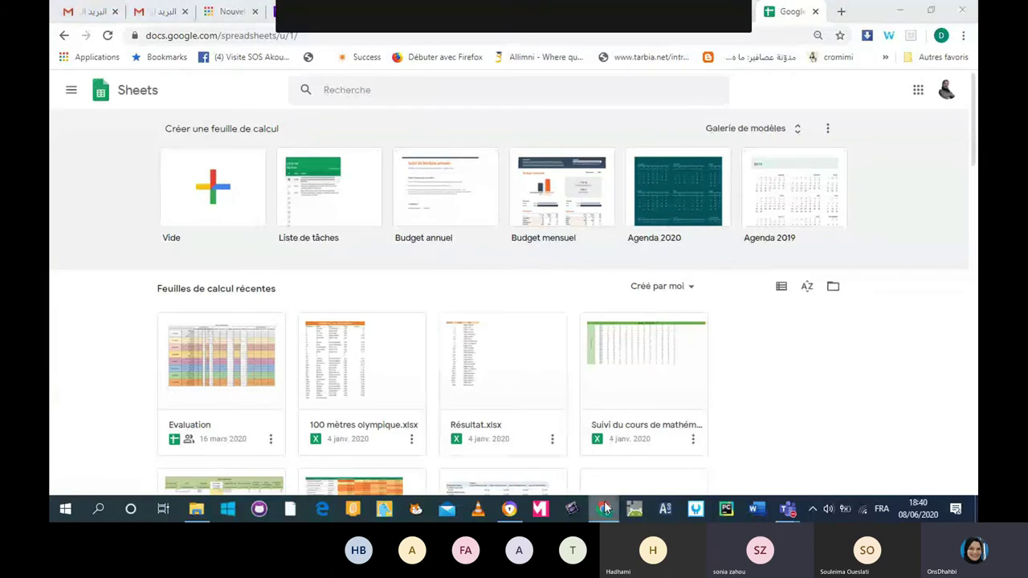
pyautogui.click(606, 508)
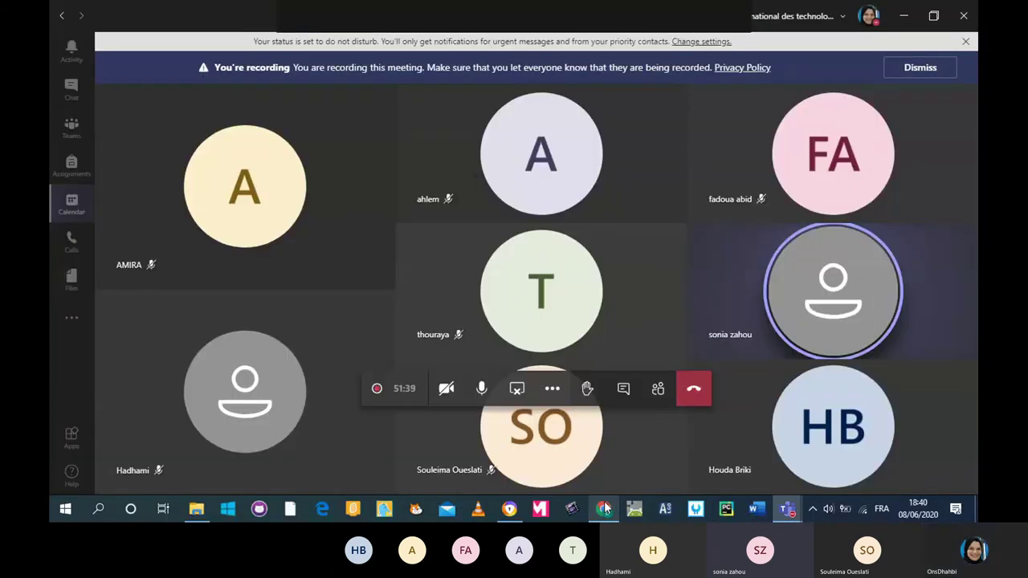
pyautogui.click(605, 508)
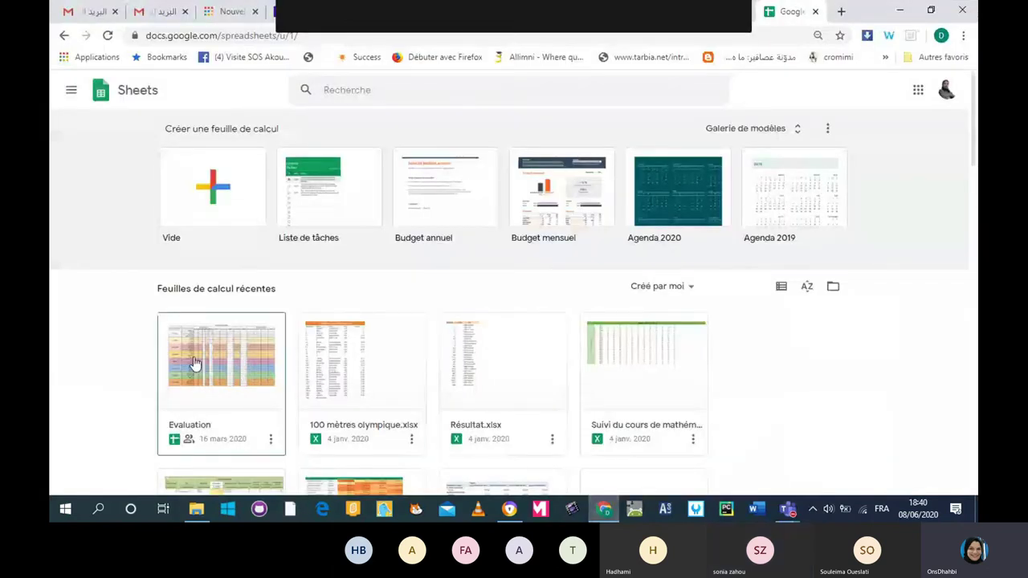
# Open the Evaluation spreadsheet and inspect the 7B4 header cells H2:L2 and M2.
pyautogui.click(220, 370)
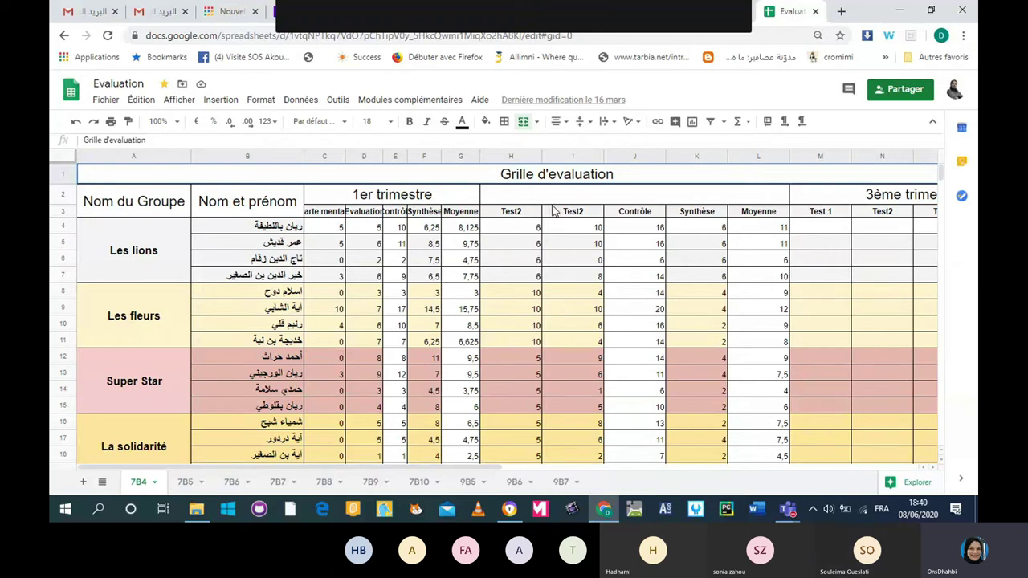
pyautogui.click(583, 200)
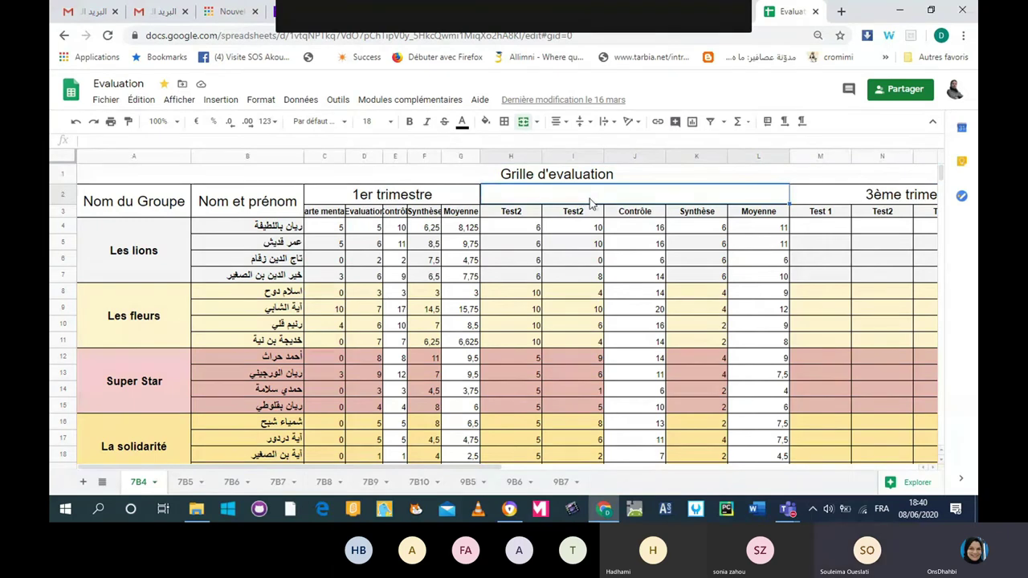
pyautogui.press('Right')
pyautogui.scroll(-2, 797, 415)
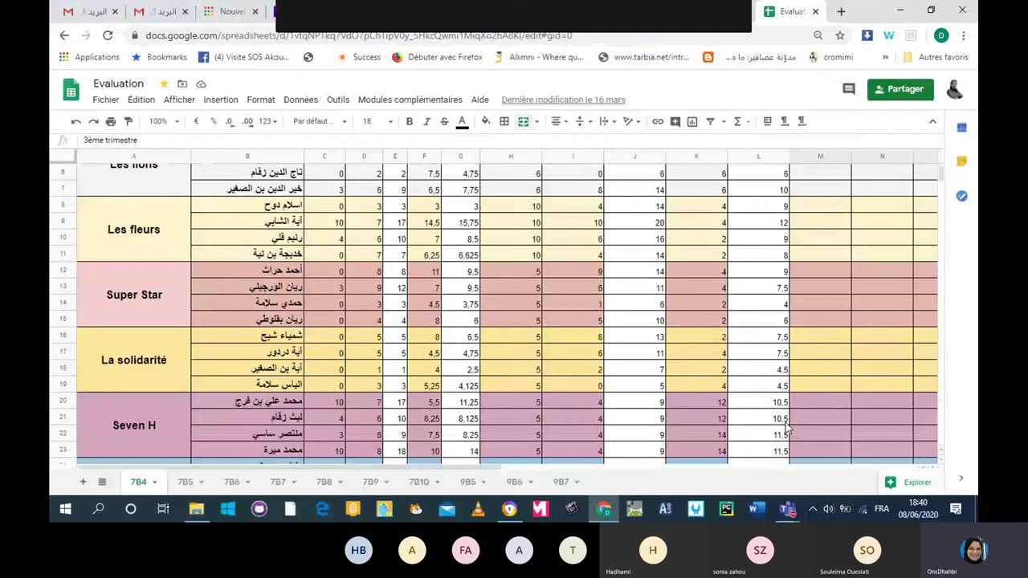
# Browse the sheets 7B5, 7B6, 7B7, 7B8 and 7B9 in turn.
pyautogui.click(185, 482)
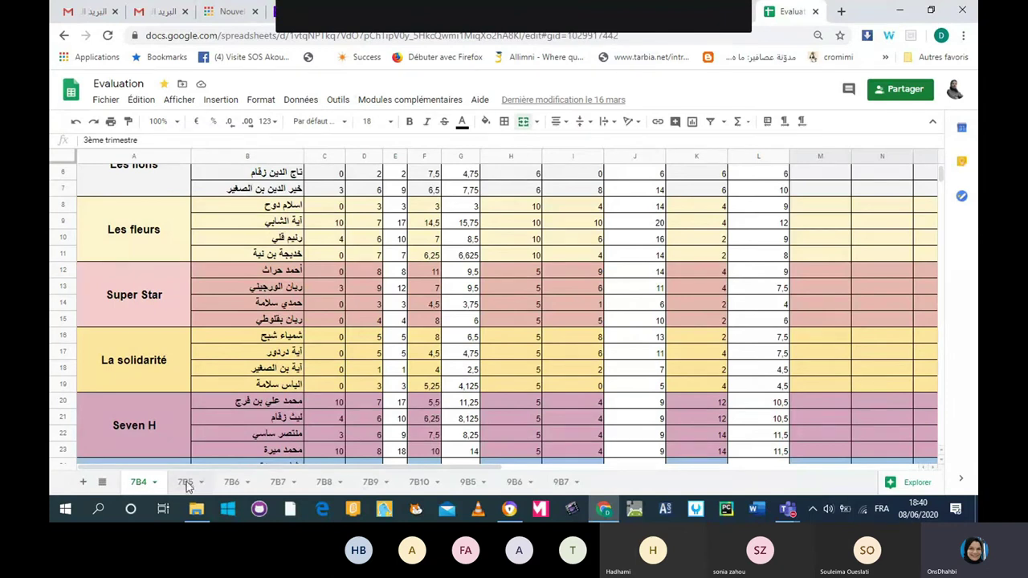
pyautogui.click(186, 484)
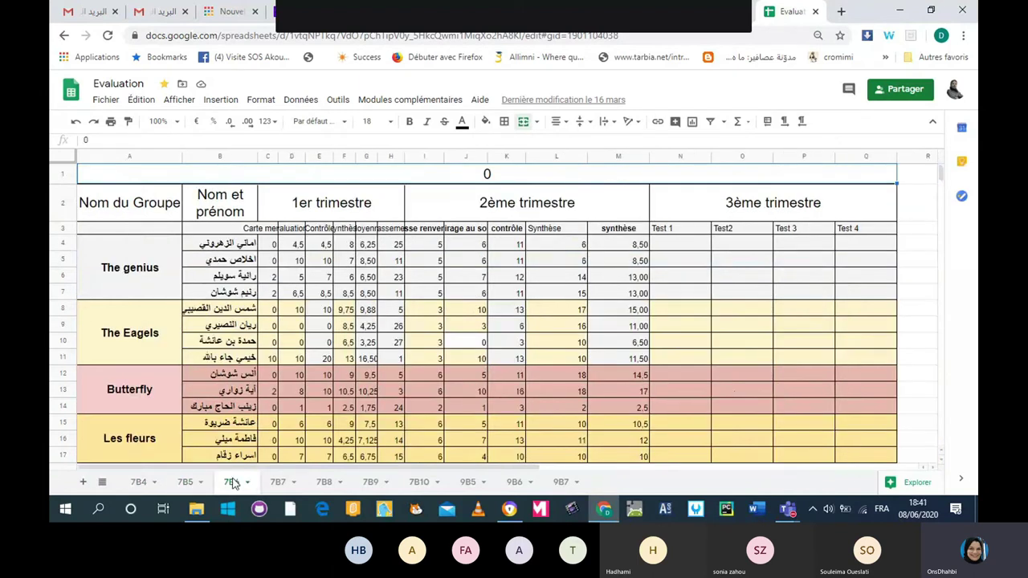
pyautogui.click(274, 483)
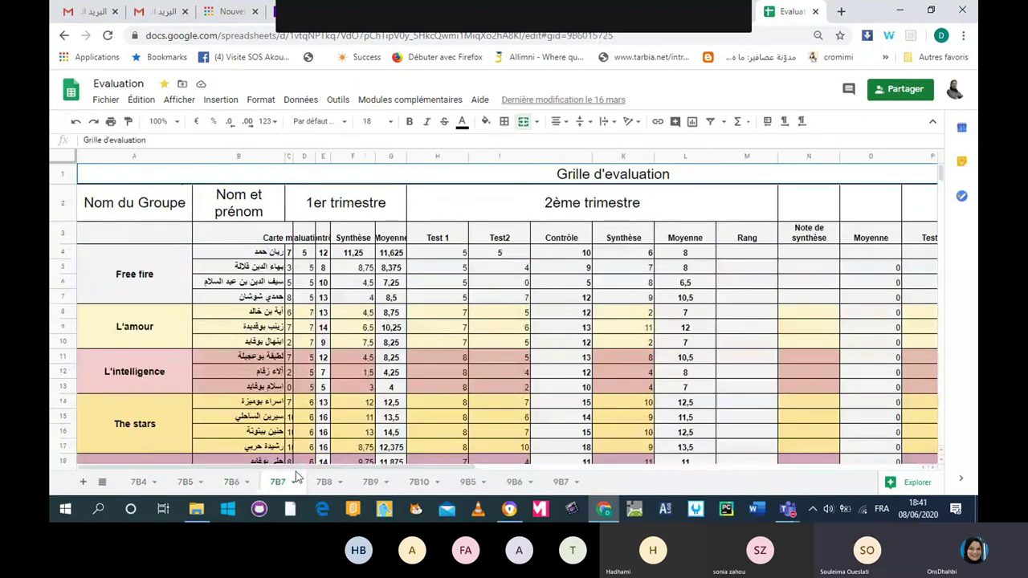
pyautogui.click(327, 485)
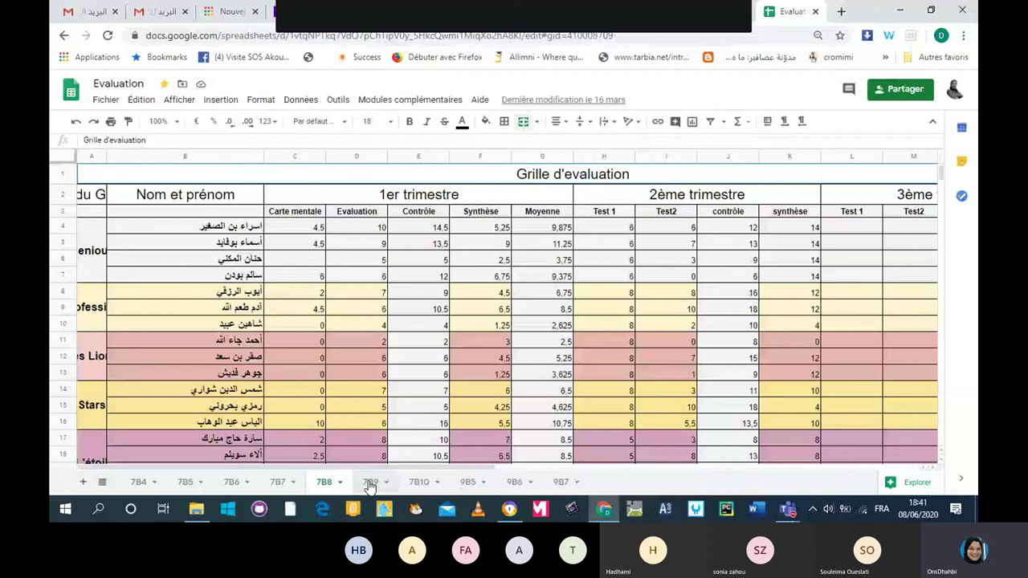
pyautogui.click(369, 485)
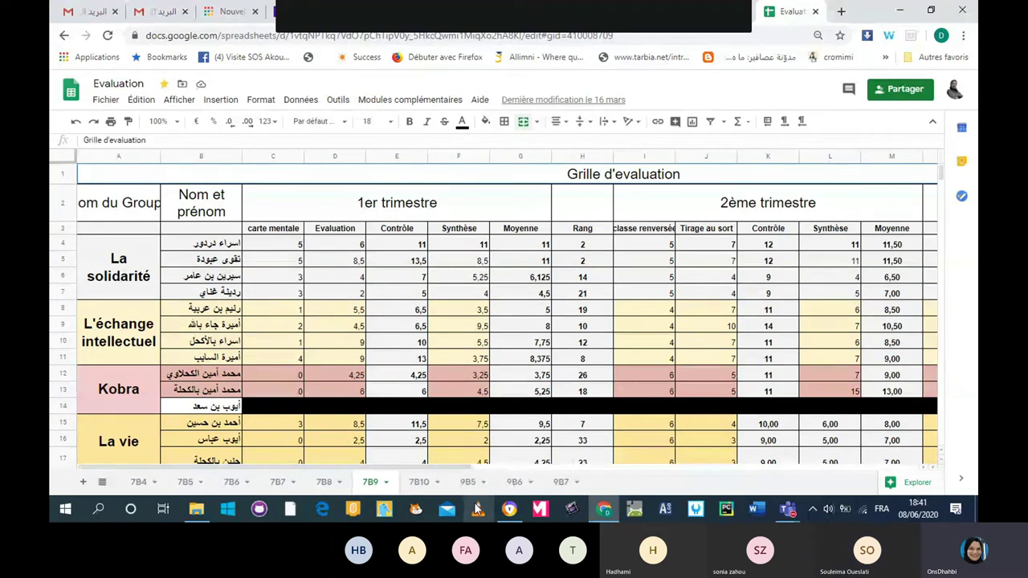
# Change D4 on sheet 7B9 to 10, restore it to 6, then return to 7B8.
pyautogui.click(340, 251)
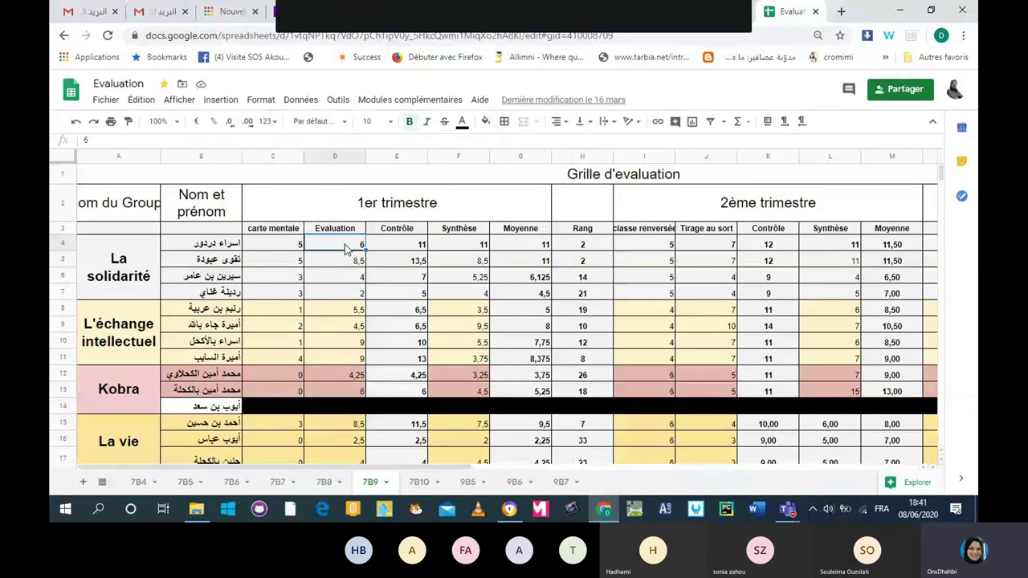
pyautogui.write('10')
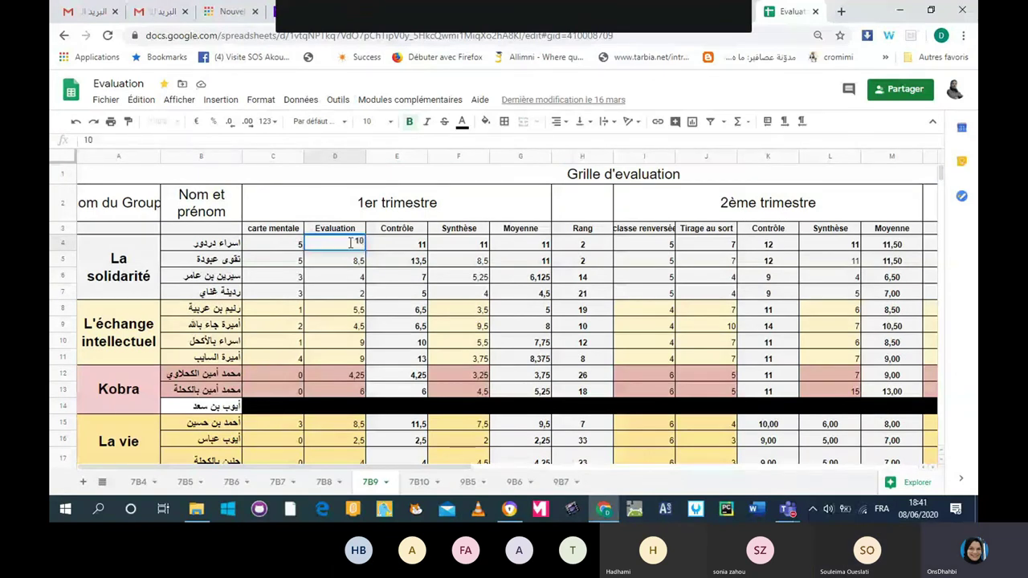
pyautogui.doubleClick(351, 243)
pyautogui.write('6')
pyautogui.click(351, 266)
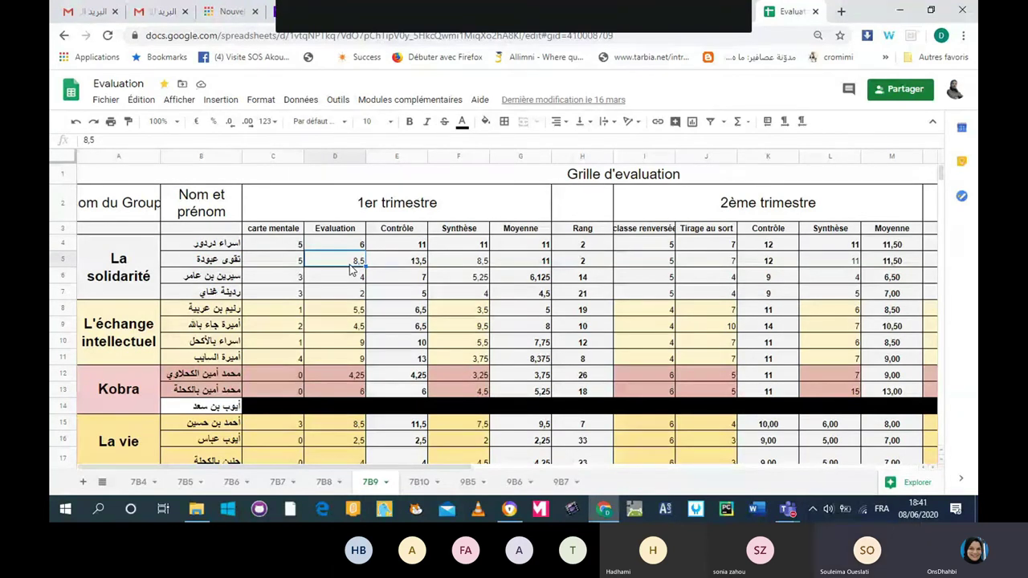
pyautogui.hotkey('ctrl', 'shift', 'pageup')
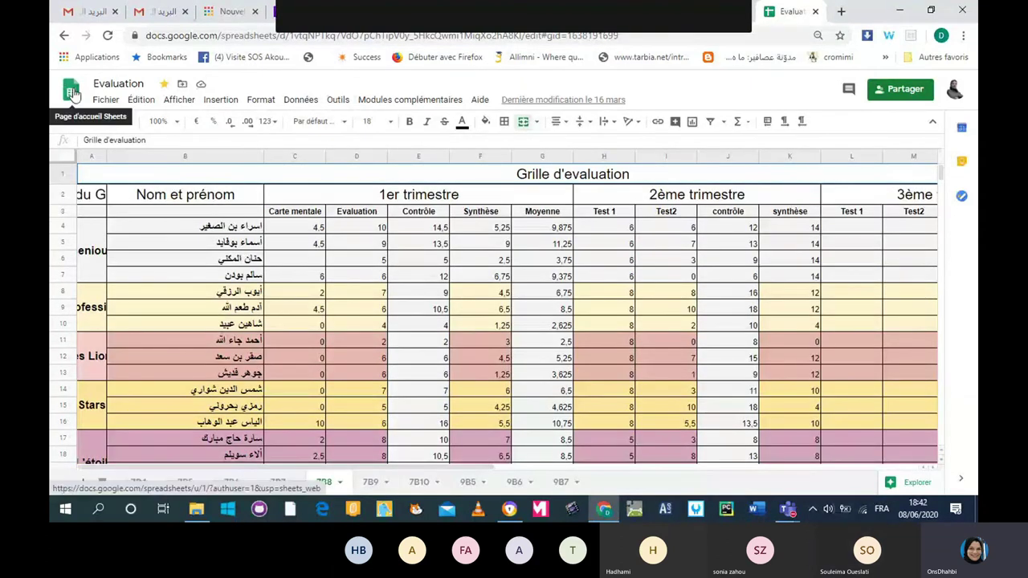
# Step back through the viewed sheets until the Sheets home page returns.
pyautogui.click(66, 38)
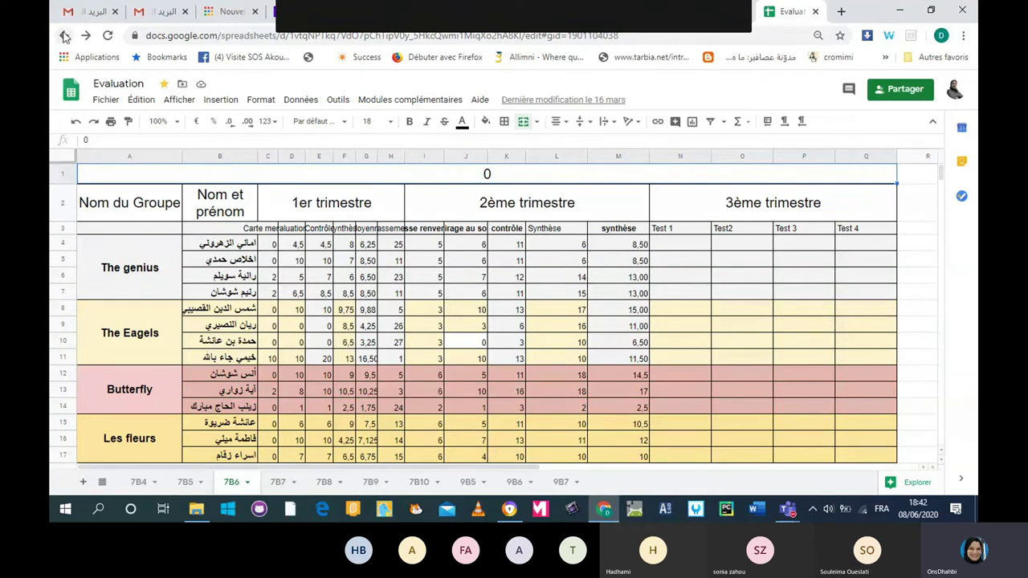
pyautogui.click(64, 37)
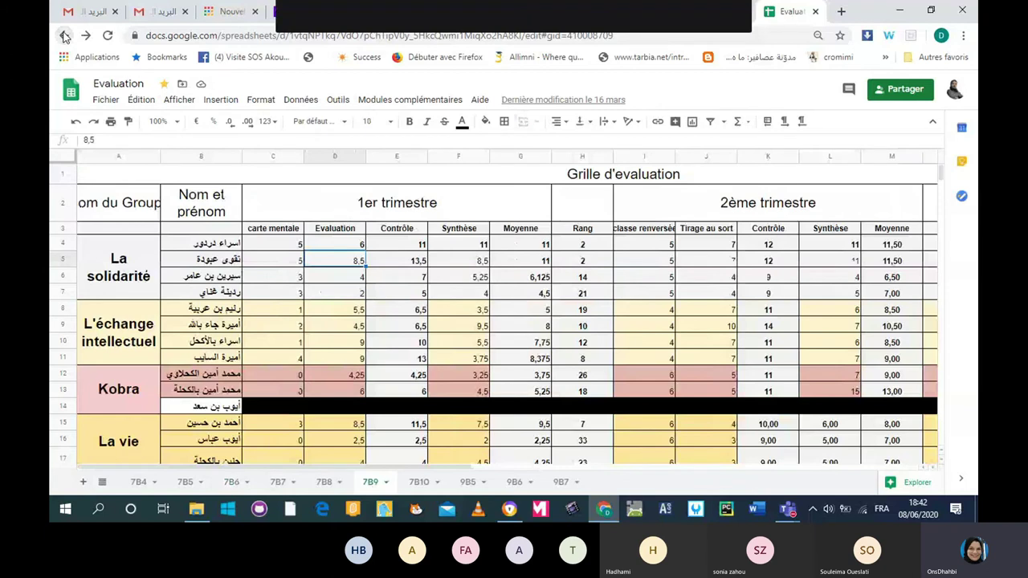
pyautogui.click(64, 37)
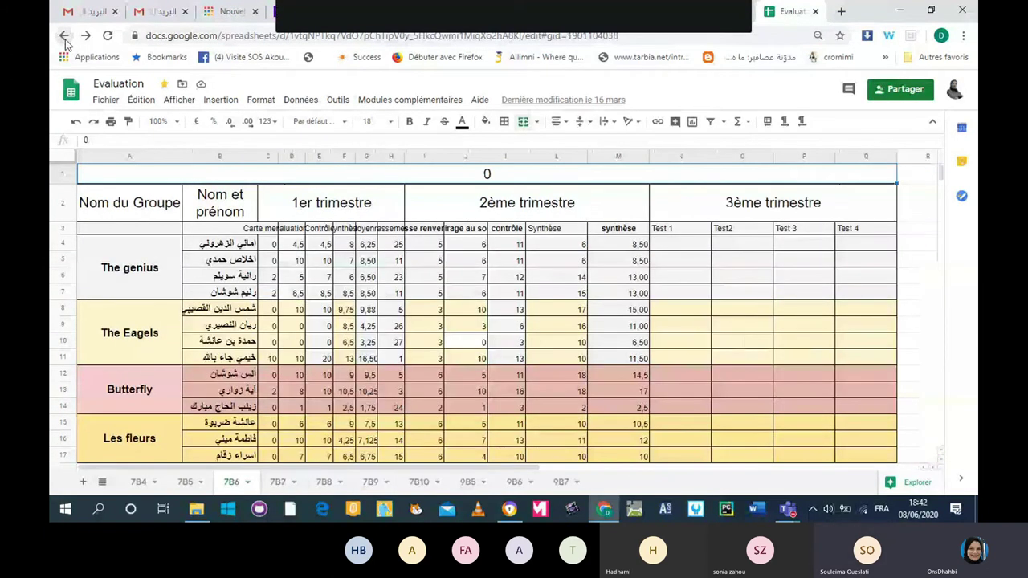
pyautogui.click(64, 37)
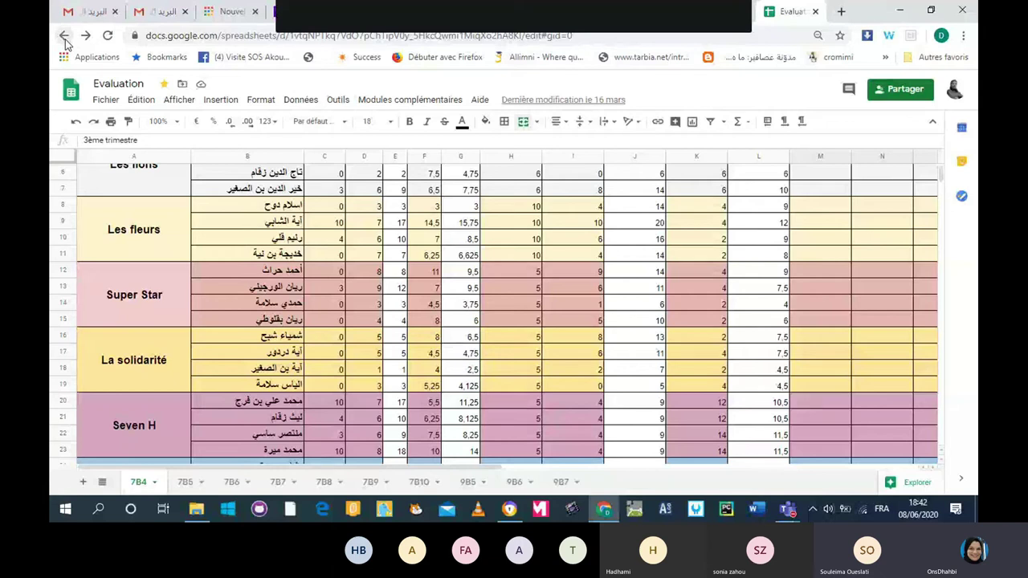
pyautogui.click(65, 39)
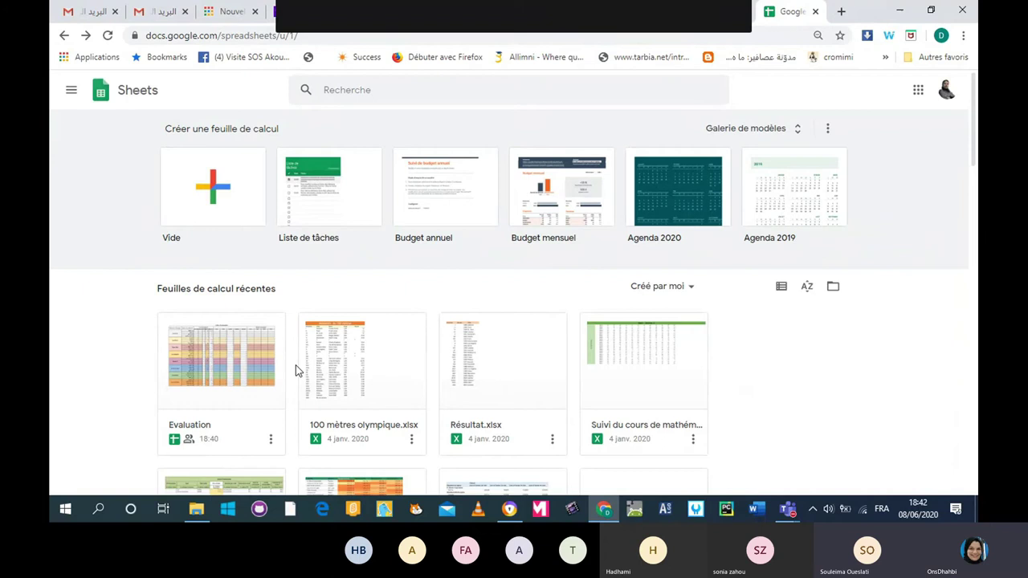
# Reopen the Evaluation spreadsheet from the recent spreadsheets list.
pyautogui.click(219, 373)
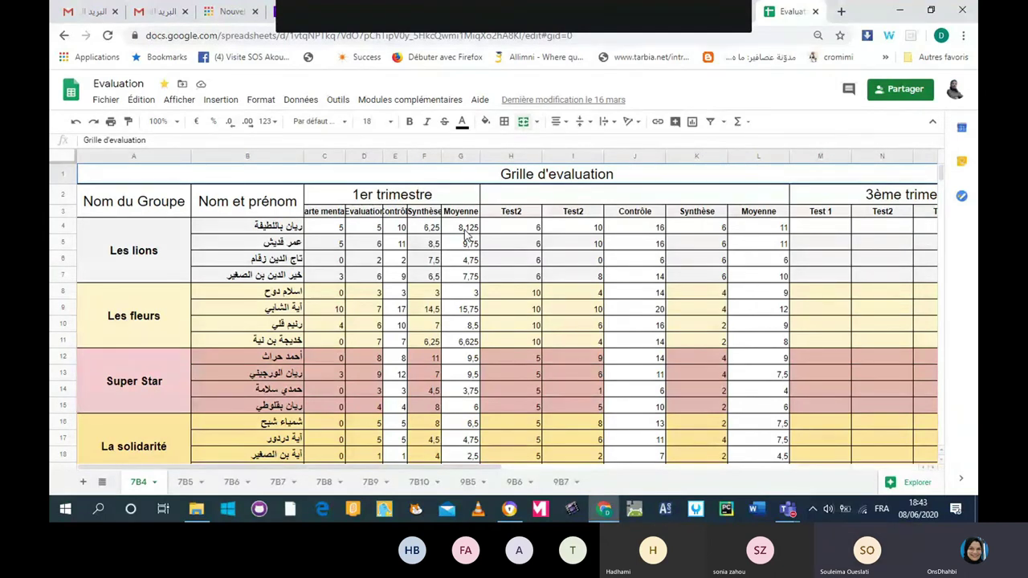
# Review the Moyenne formula =(E4+F4)/2 in cell G4 without changing it.
pyautogui.click(465, 230)
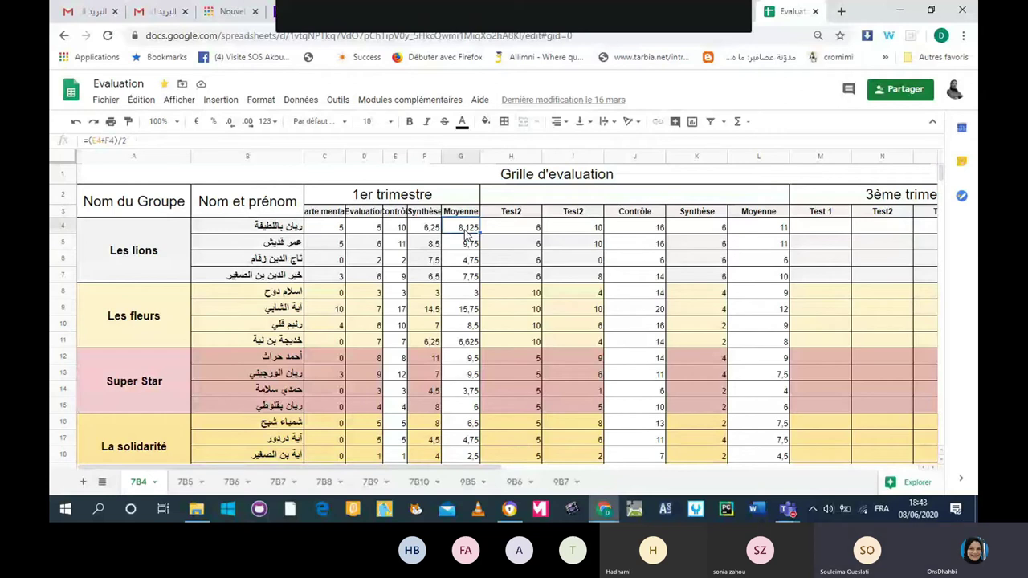
pyautogui.click(146, 141)
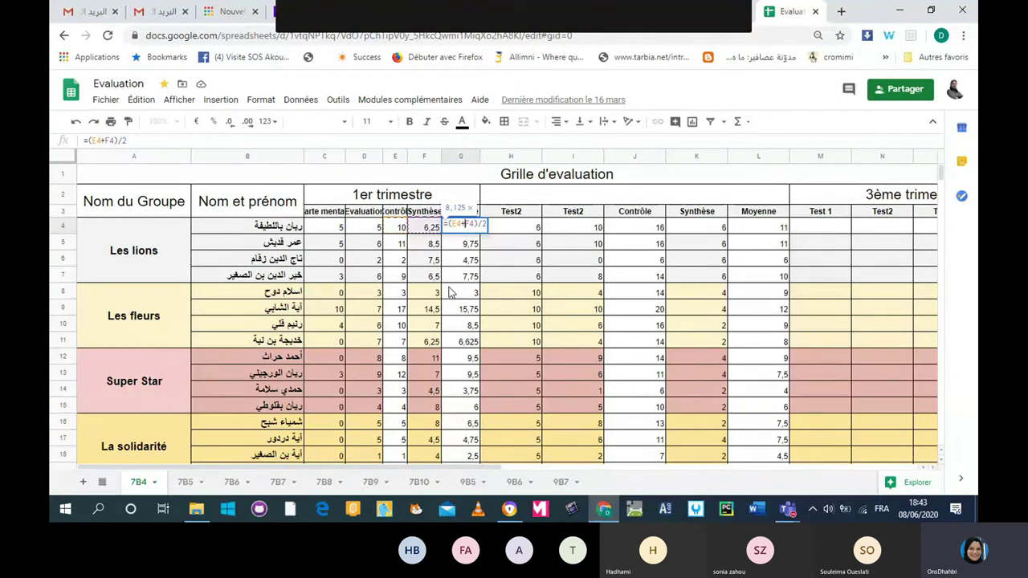
pyautogui.click(449, 293)
pyautogui.click(466, 231)
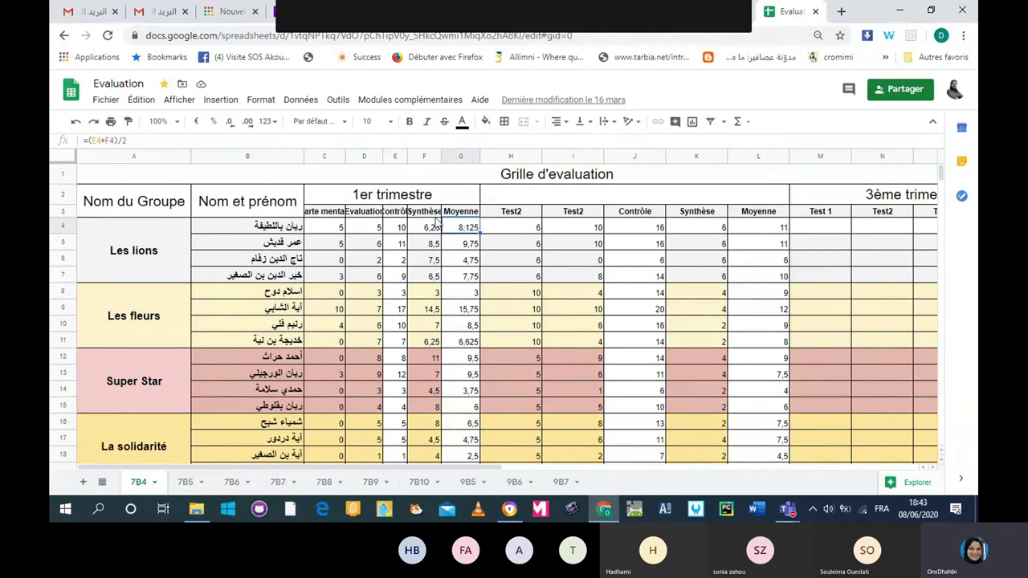
# Walk through row 4: marks C4, D4, their sum E4, Synthèse 6,25 in F4, then sheet 7B8.
pyautogui.click(338, 227)
pyautogui.press('Right')
pyautogui.press('Right')
pyautogui.click(328, 233)
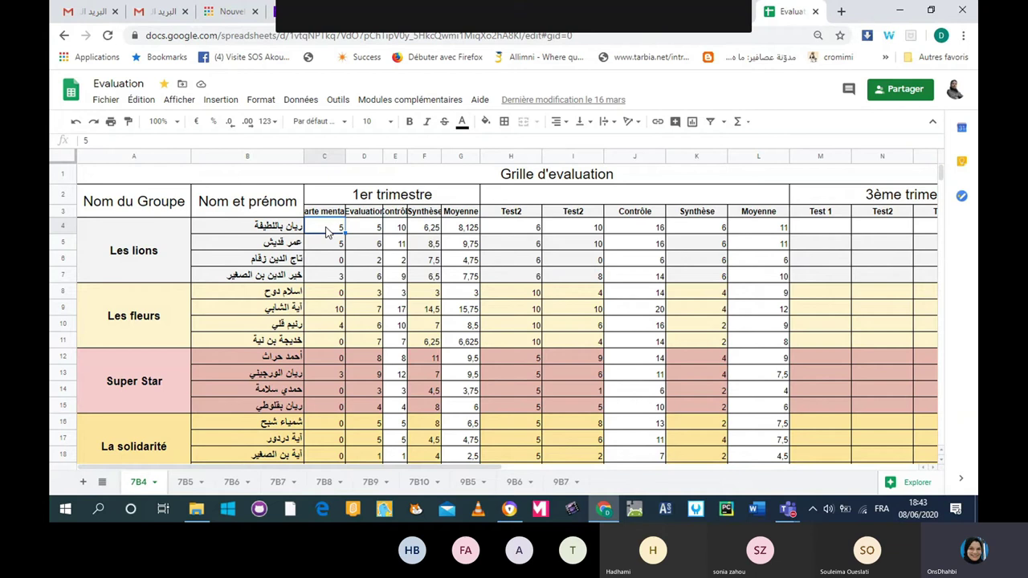
pyautogui.click(358, 232)
pyautogui.click(400, 231)
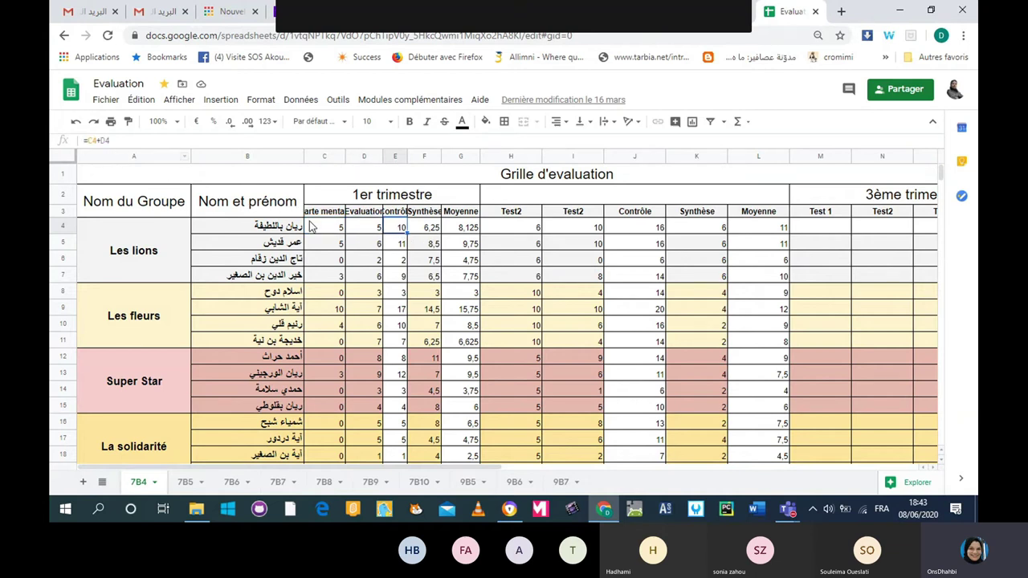
pyautogui.click(337, 229)
pyautogui.click(370, 231)
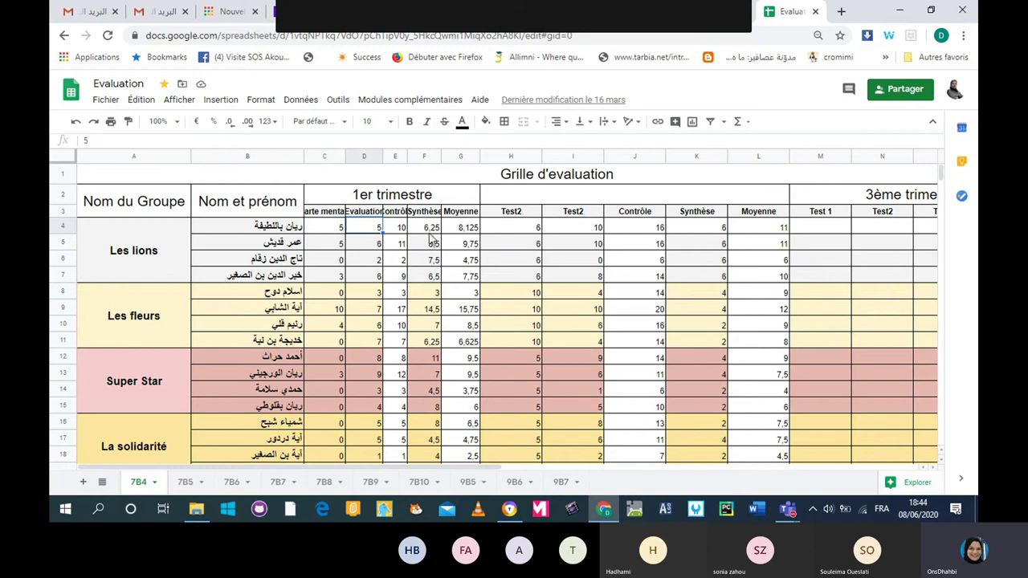
pyautogui.click(406, 233)
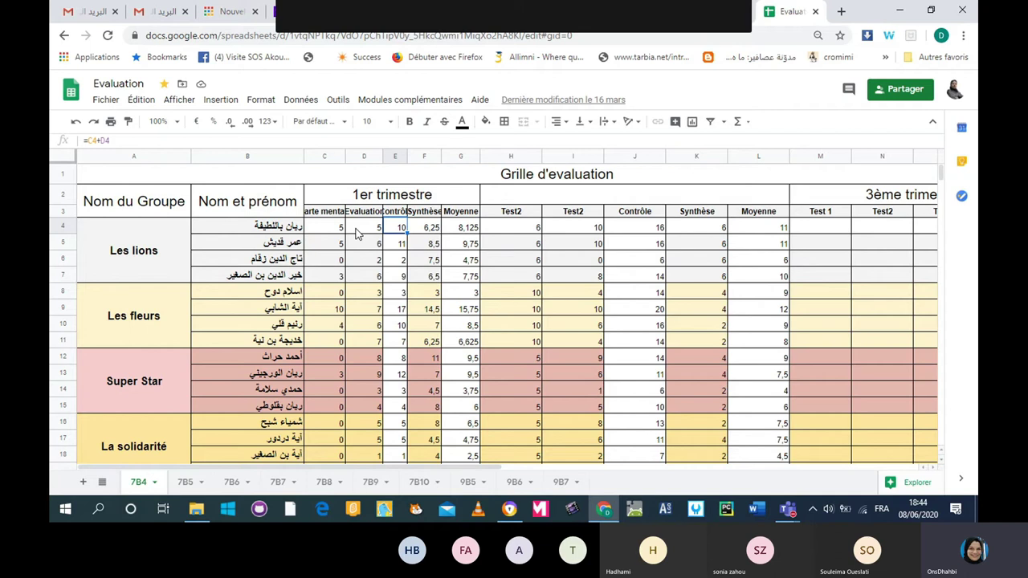
pyautogui.click(428, 230)
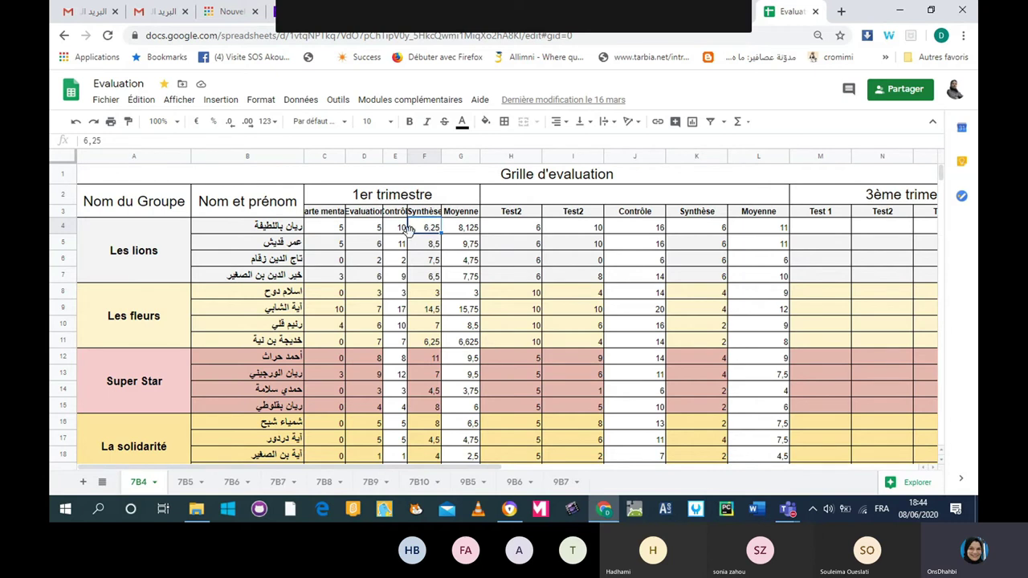
pyautogui.click(324, 484)
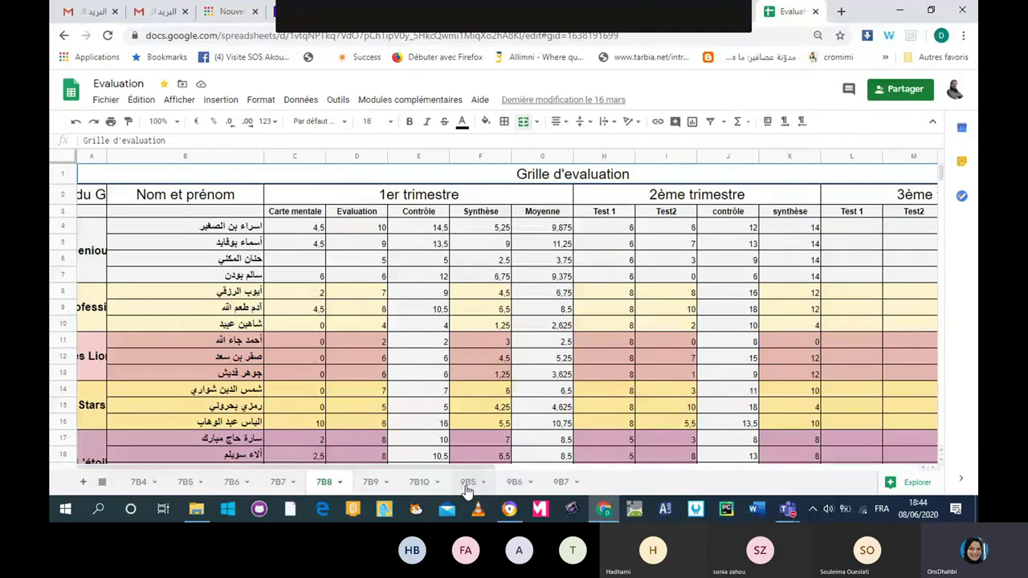
# View sheet 9B5, then go back through history to the Sheets home page.
pyautogui.click(466, 484)
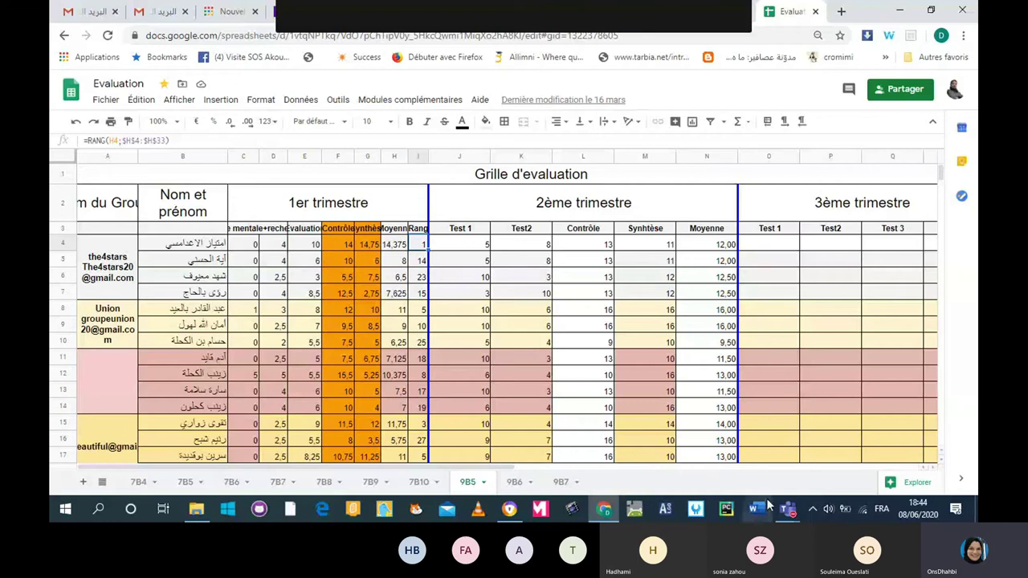
pyautogui.moveTo(784, 510)
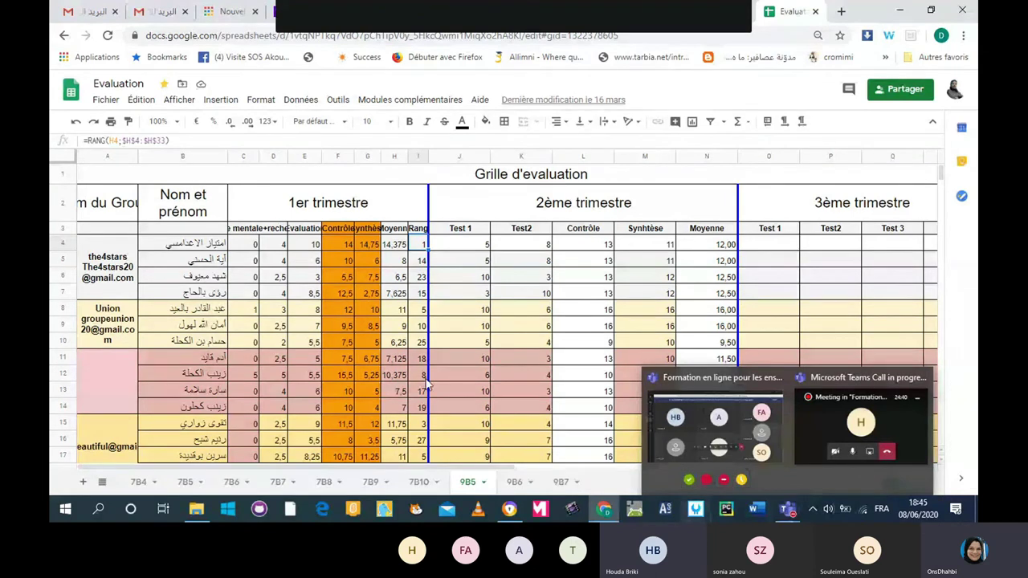
pyautogui.click(64, 36)
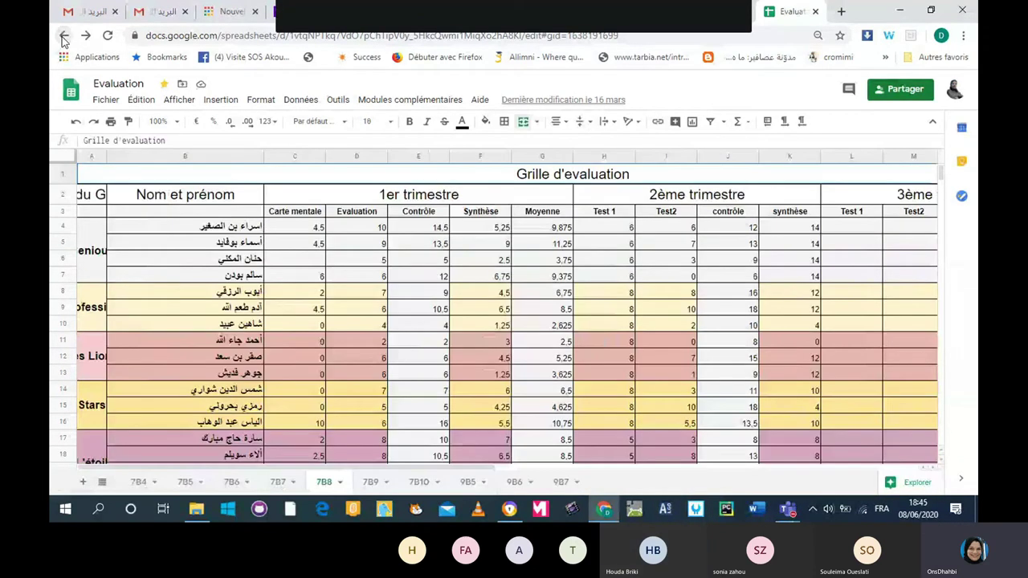
pyautogui.click(63, 37)
pyautogui.click(63, 37)
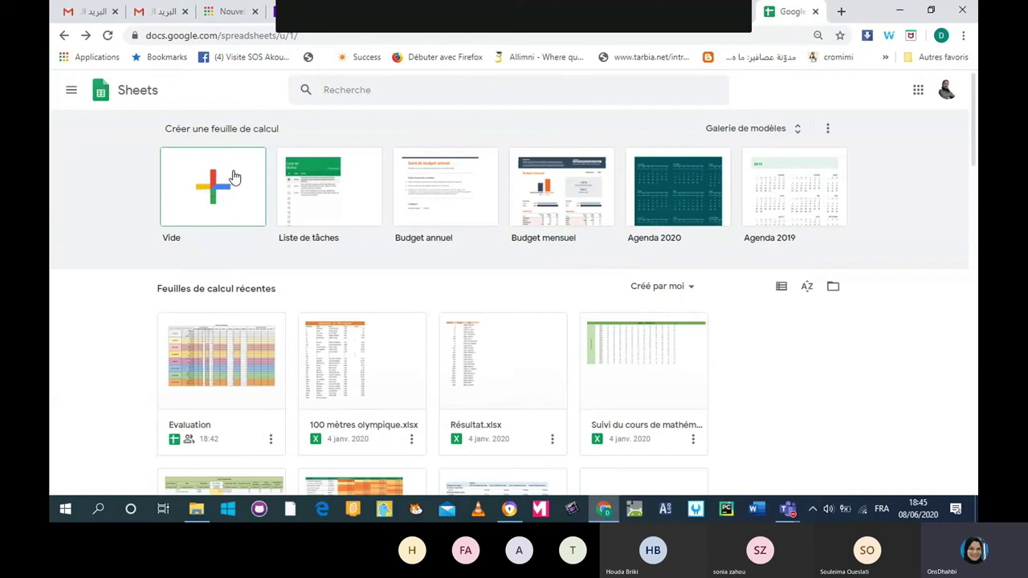
# Switch from Google Sheets to Google Forms (Formulaires) through the apps menu.
pyautogui.click(71, 90)
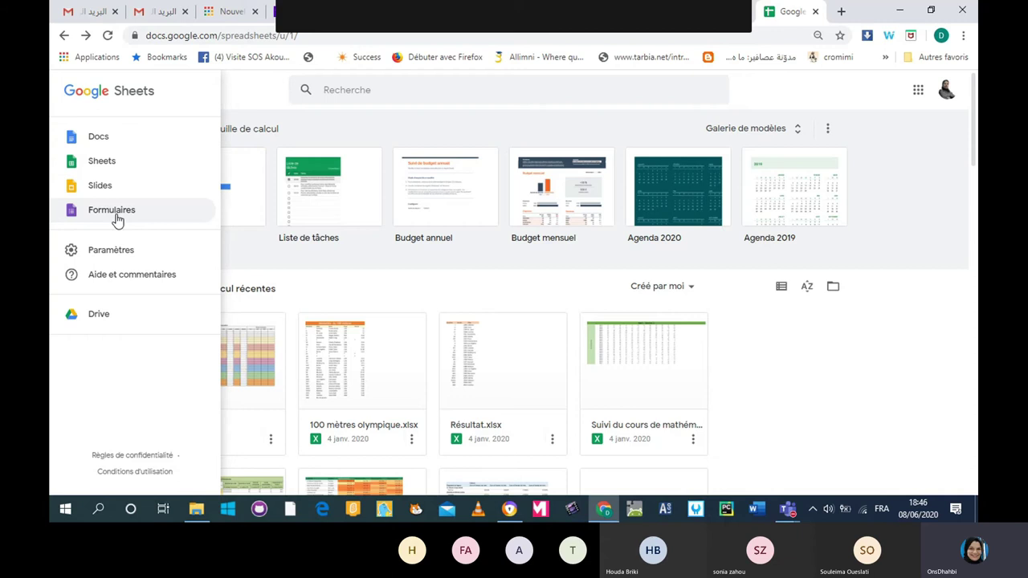
pyautogui.click(117, 220)
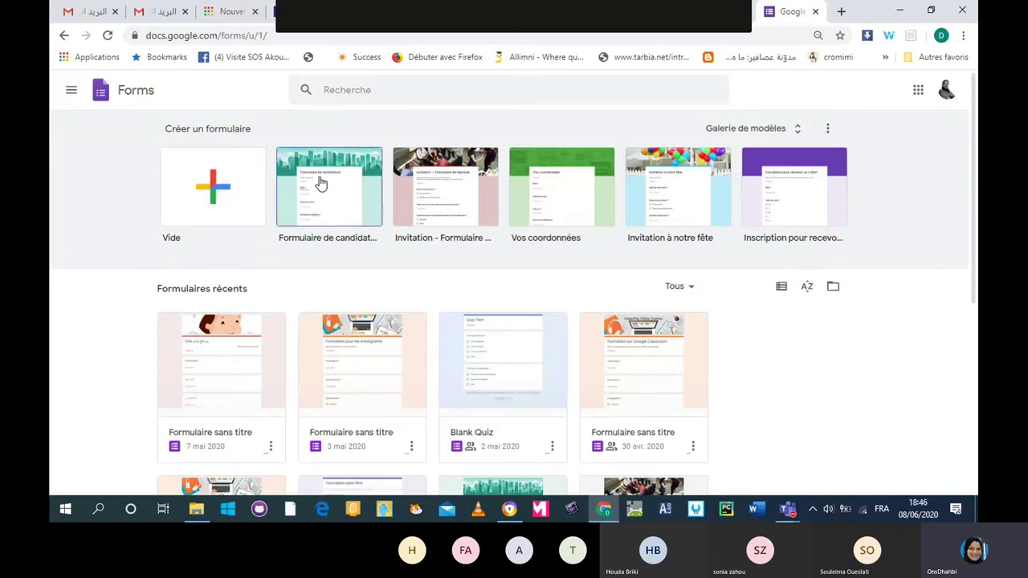
# Start a new blank form from the Vide card.
pyautogui.click(214, 191)
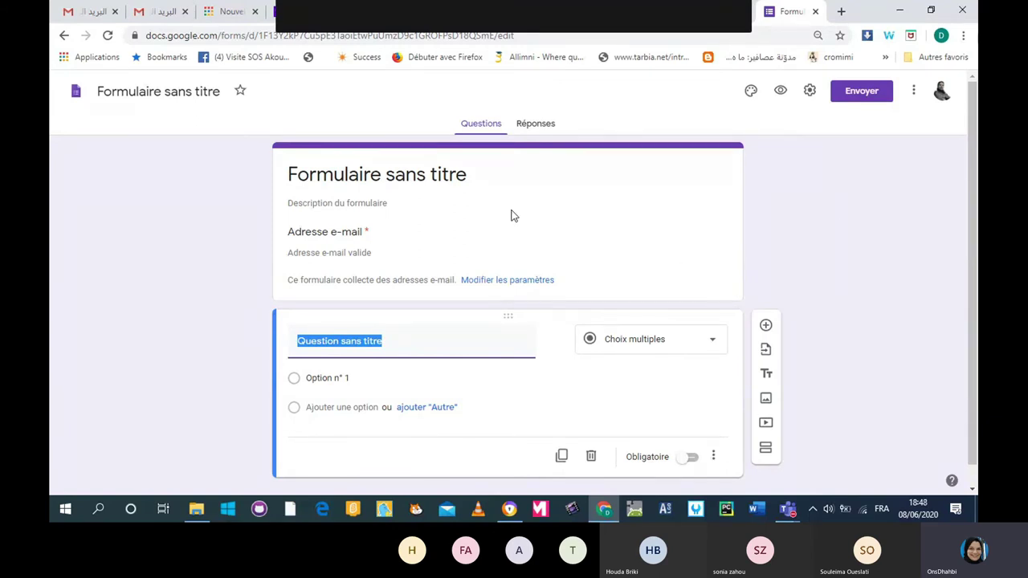
# Retitle the form 'Evaluation de la formation' and bring up its settings.
pyautogui.click(383, 172)
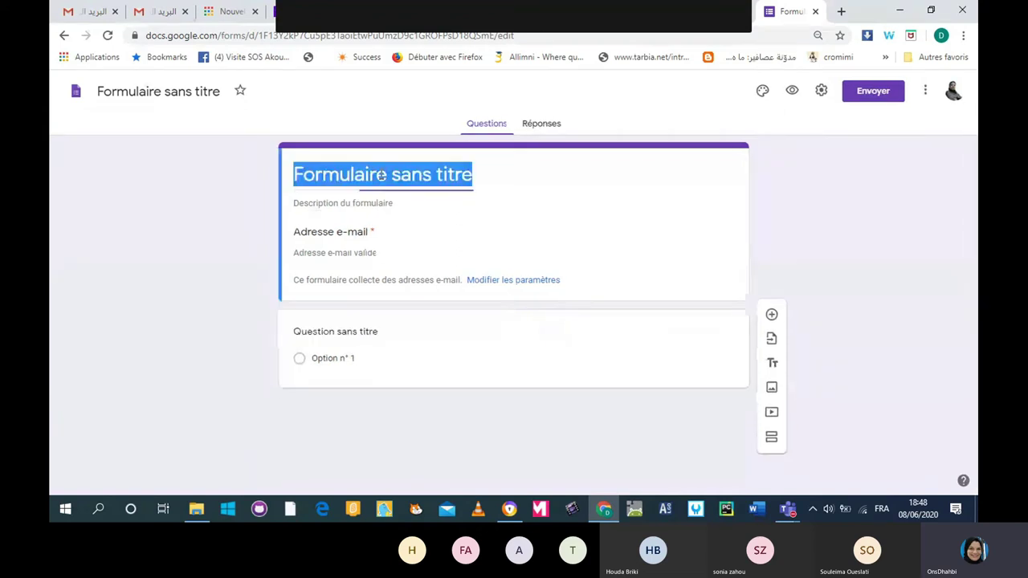
pyautogui.click(475, 174)
pyautogui.moveTo(475, 174); pyautogui.dragTo(268, 177)
pyautogui.write('Eva')
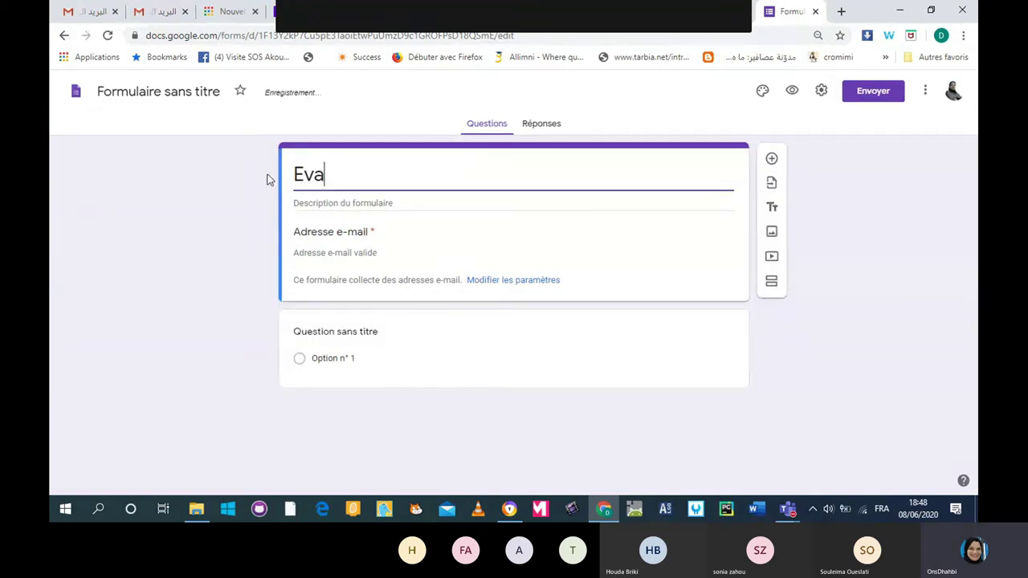
pyautogui.write('luation ')
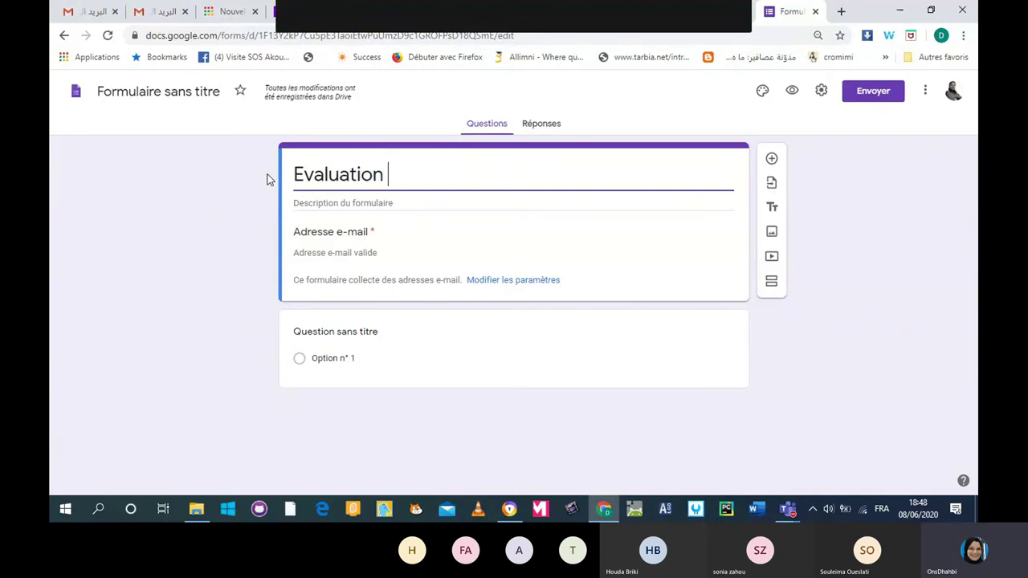
pyautogui.write('de la formation')
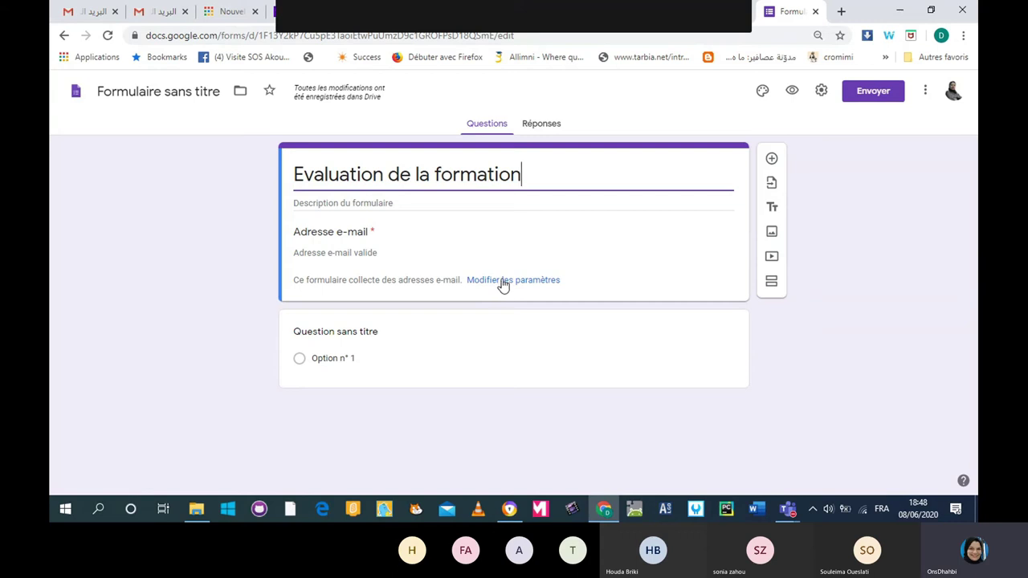
pyautogui.click(502, 283)
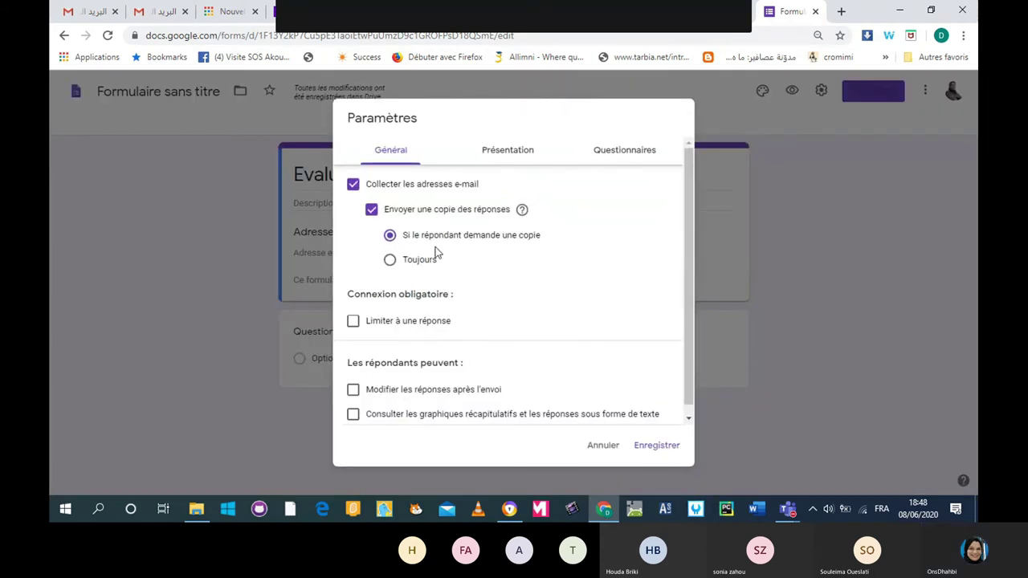
# Turn off sending response copies and e-mail address collection, and save the settings.
pyautogui.click(371, 210)
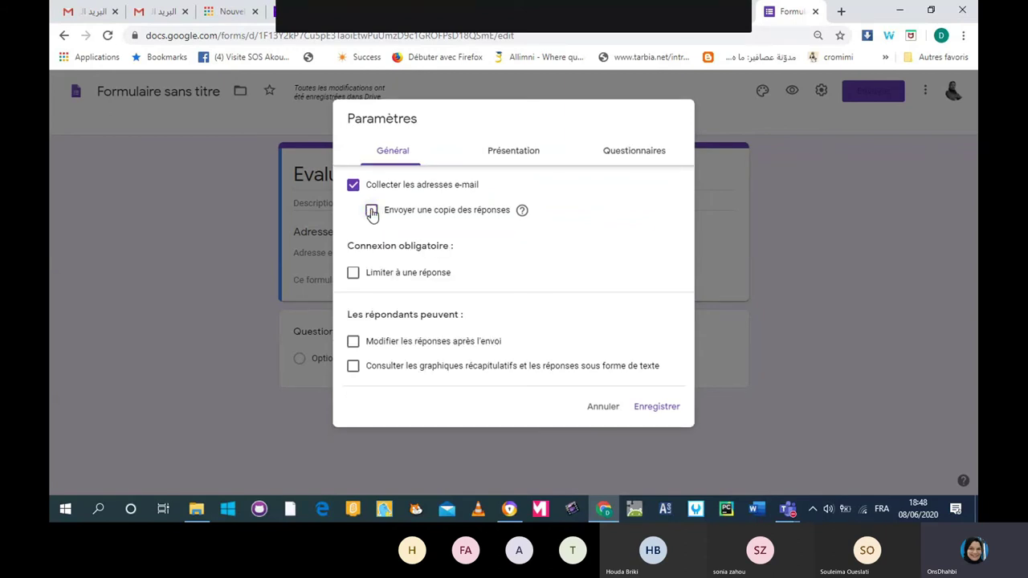
pyautogui.press('Return')
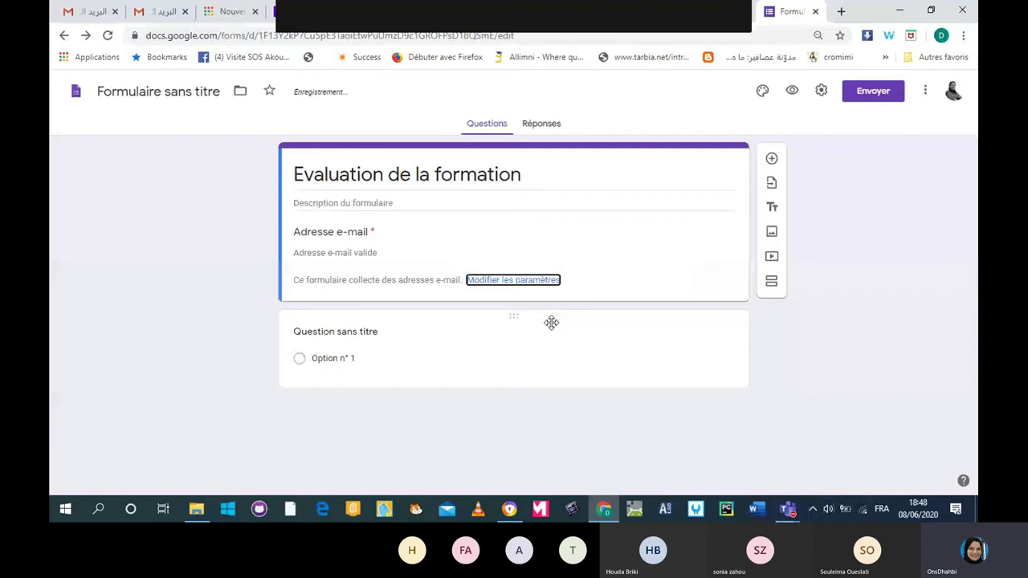
pyautogui.press('Return')
pyautogui.click(640, 407)
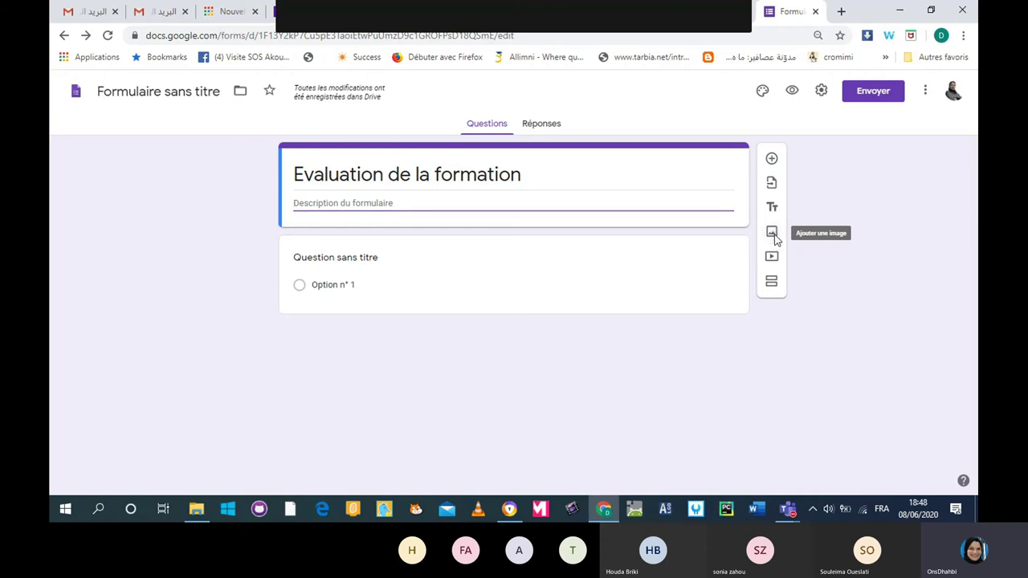
# Insert the Google apps icons image from a 'google do' image search, titled 'Google Docs'.
pyautogui.click(773, 235)
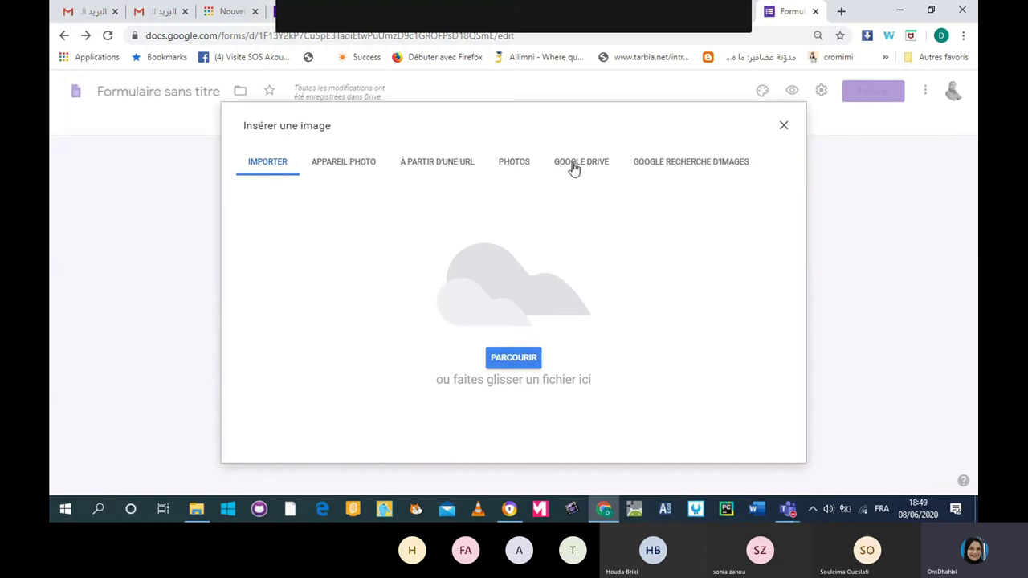
pyautogui.click(676, 165)
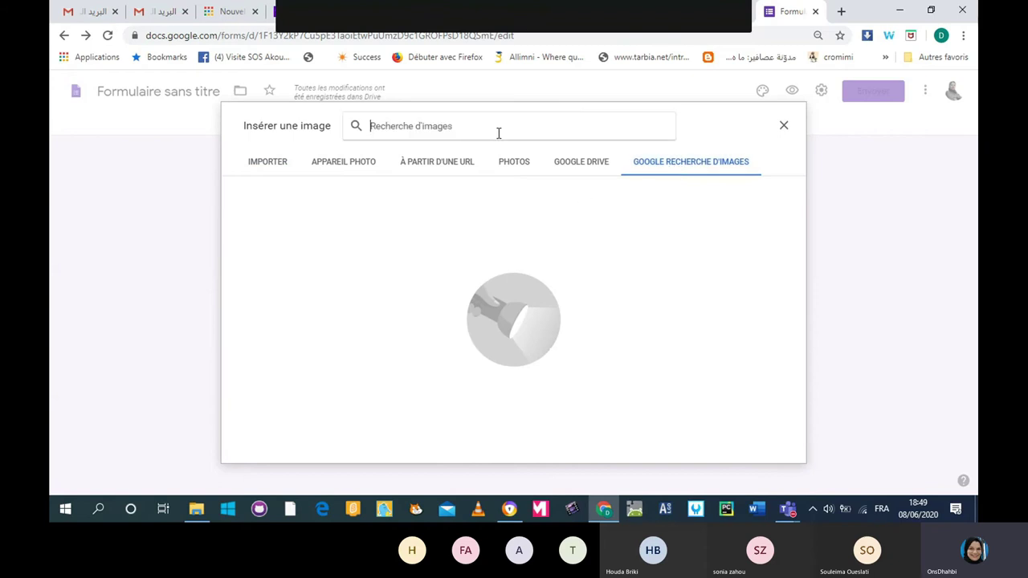
pyautogui.write('google do')
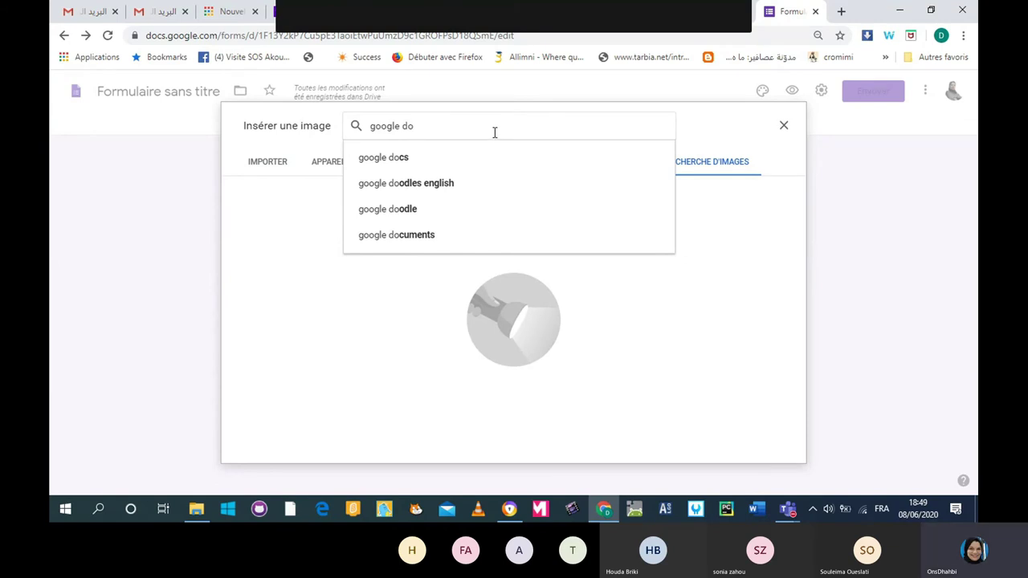
pyautogui.click(427, 165)
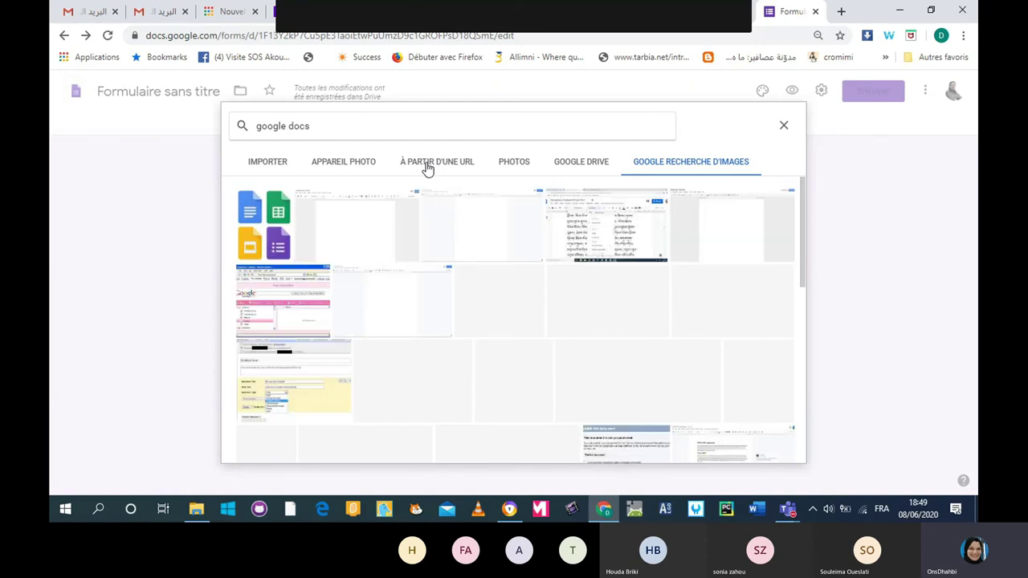
pyautogui.click(280, 250)
pyautogui.click(780, 451)
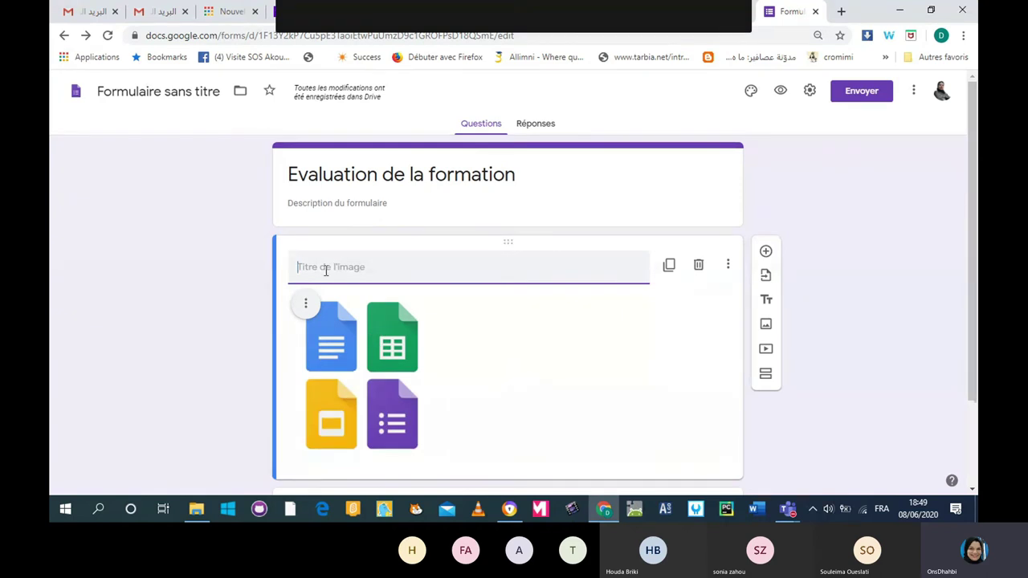
pyautogui.write('G')
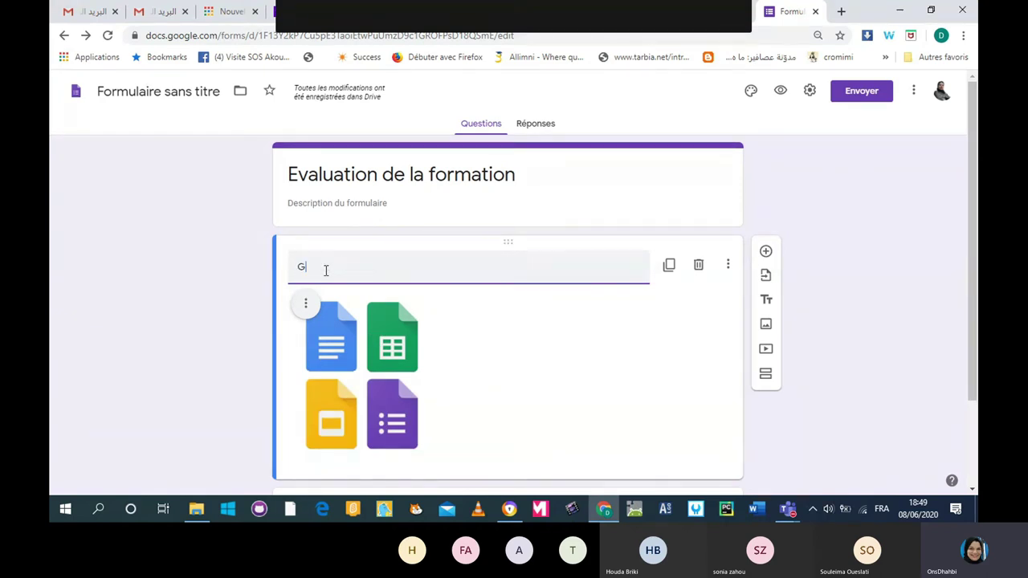
pyautogui.write('oogle D')
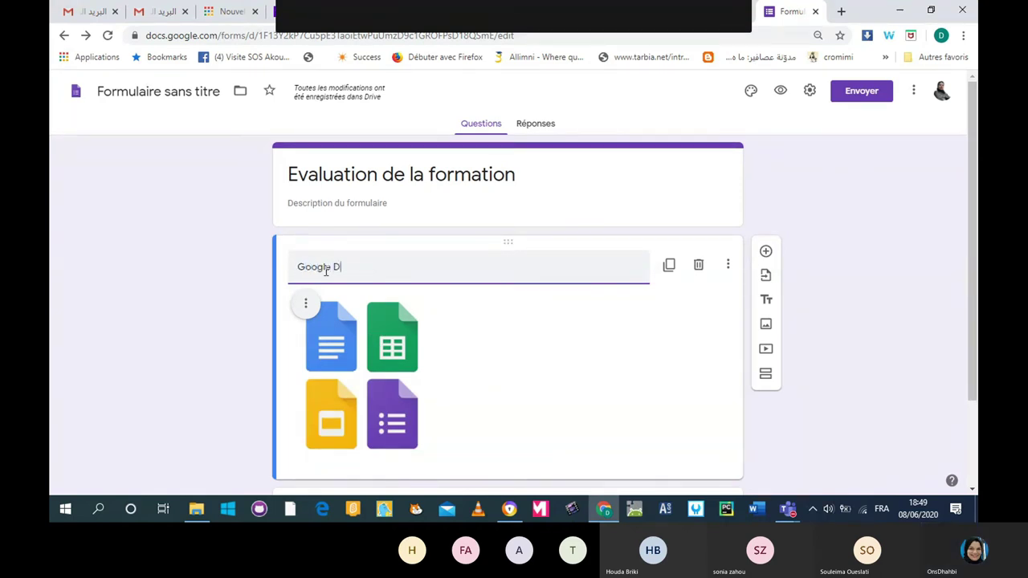
pyautogui.write('ocs')
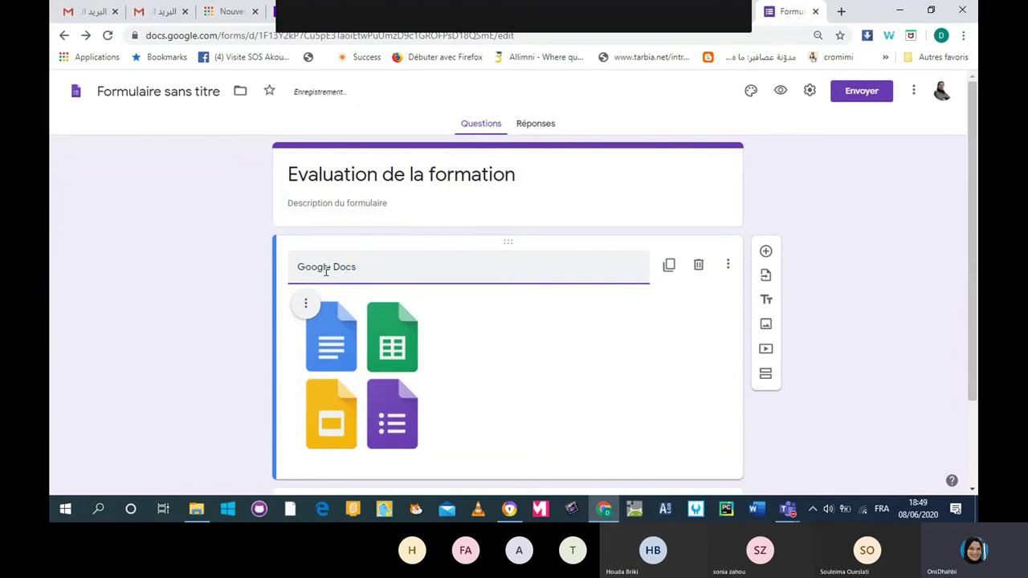
pyautogui.click(730, 222)
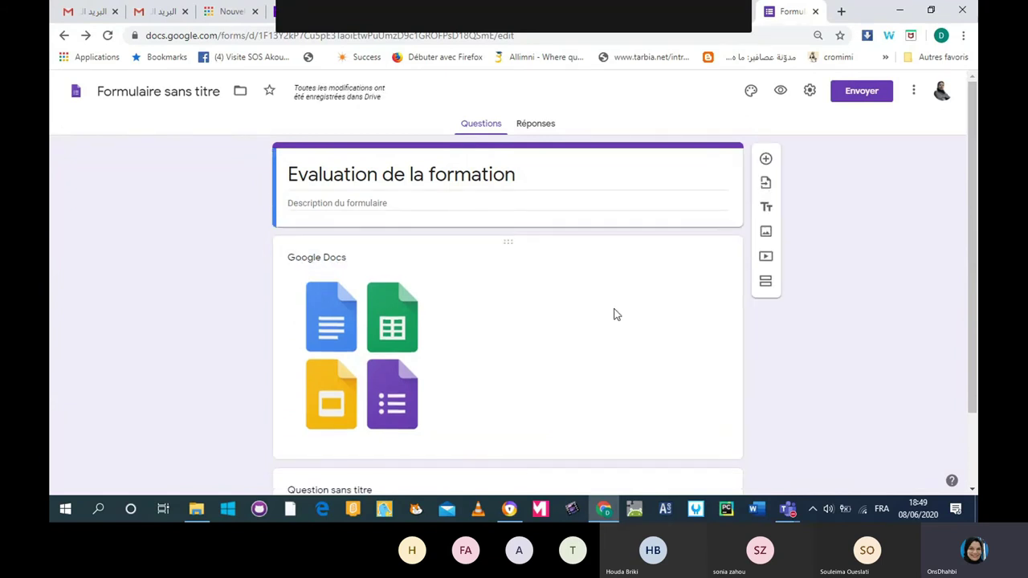
# Scroll down the form and bring up the add-video dialog.
pyautogui.scroll(-1, 613, 314)
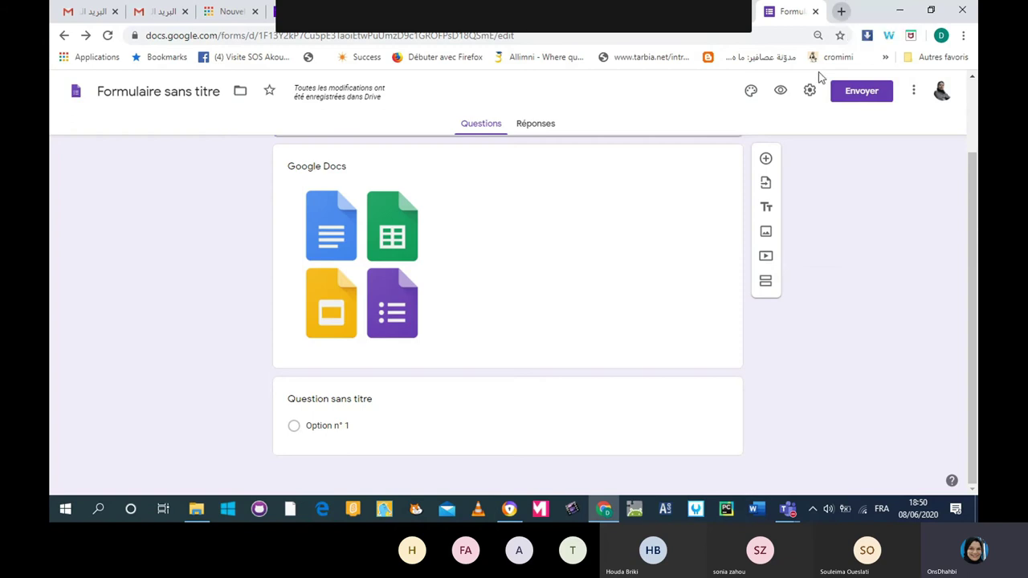
pyautogui.click(765, 255)
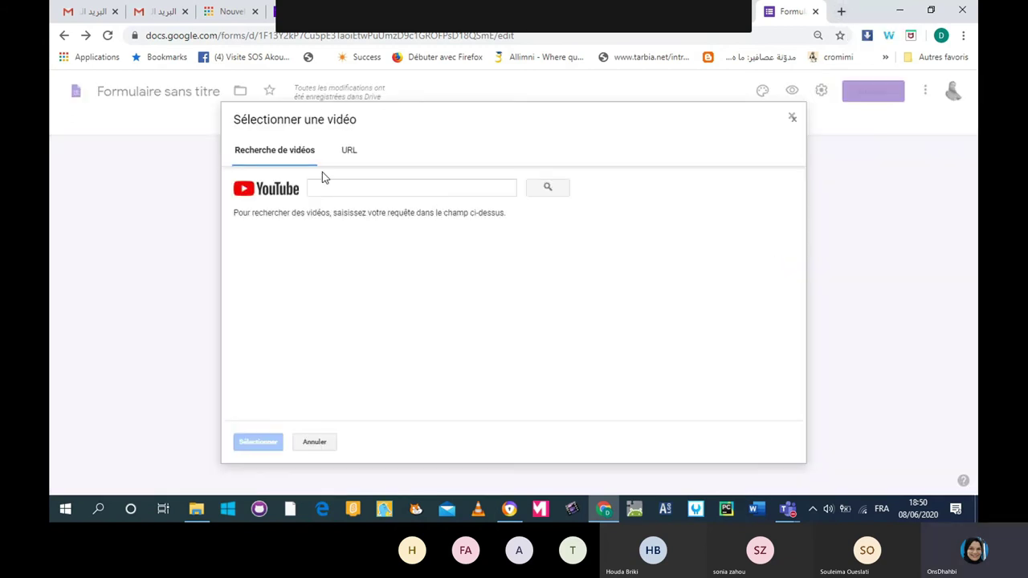
# Search YouTube for 'خواطر Google' and insert the second result into the form.
pyautogui.click(344, 193)
pyautogui.hotkey('alt', 'shift')
pyautogui.write('خوا')
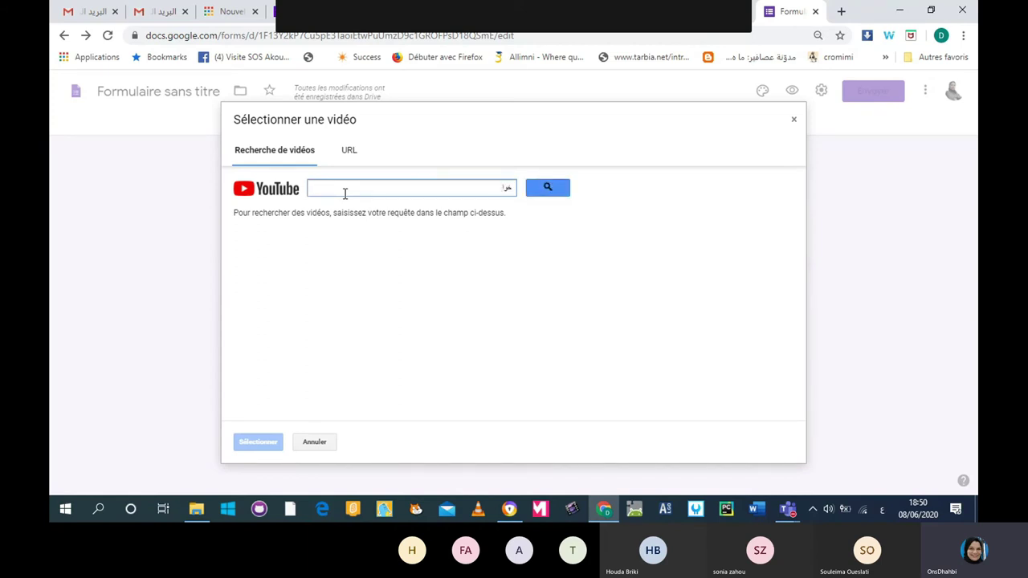
pyautogui.write('طر')
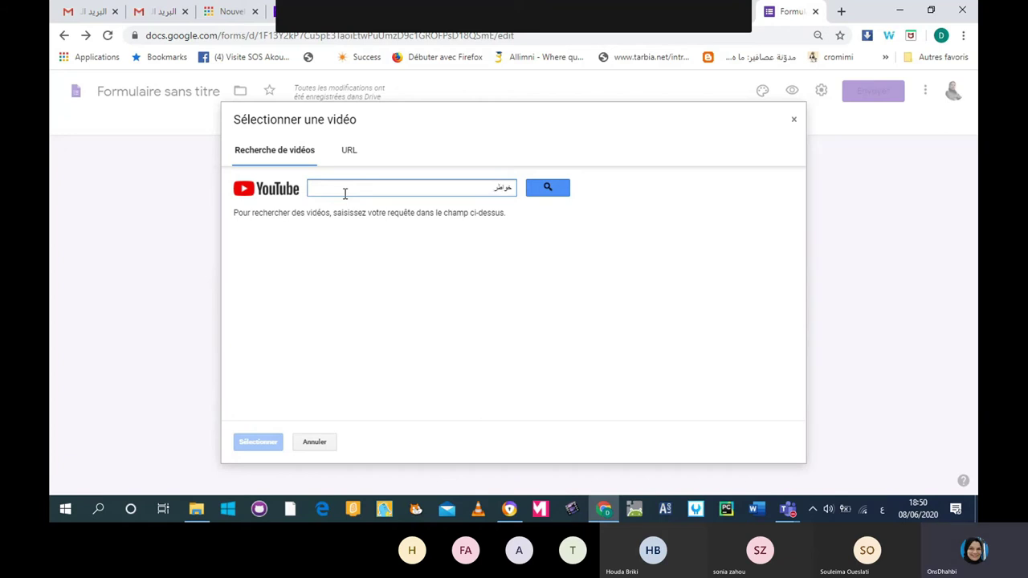
pyautogui.hotkey('alt', 'shift')
pyautogui.hotkey('alt', 'shift')
pyautogui.write('Google')
pyautogui.press('Return')
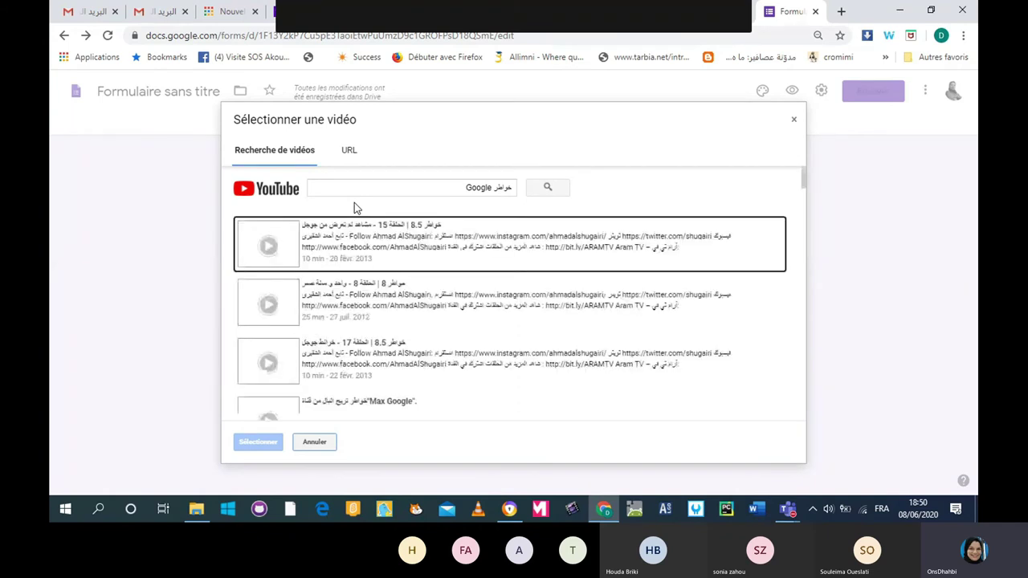
pyautogui.click(350, 258)
pyautogui.click(336, 308)
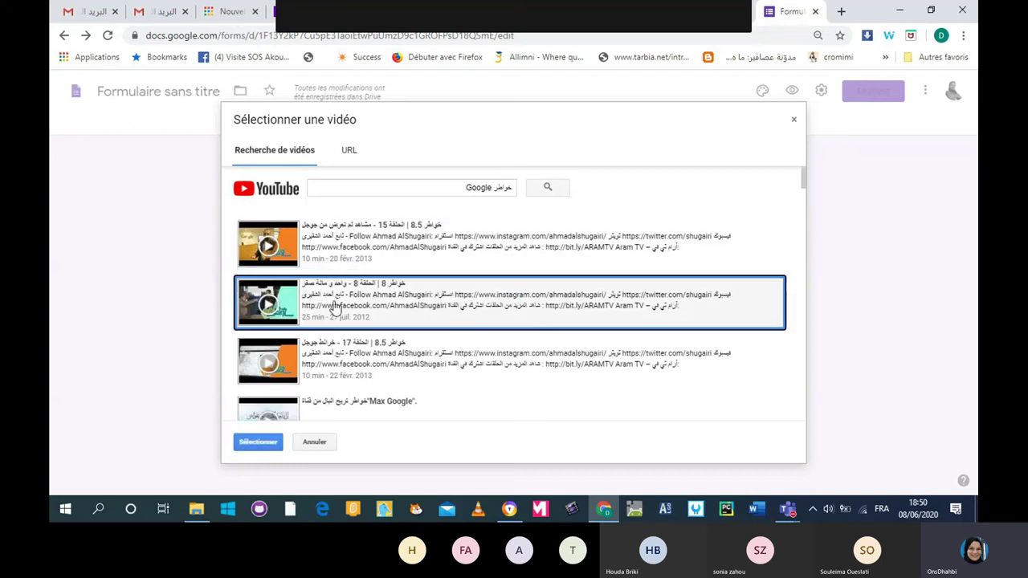
pyautogui.click(259, 443)
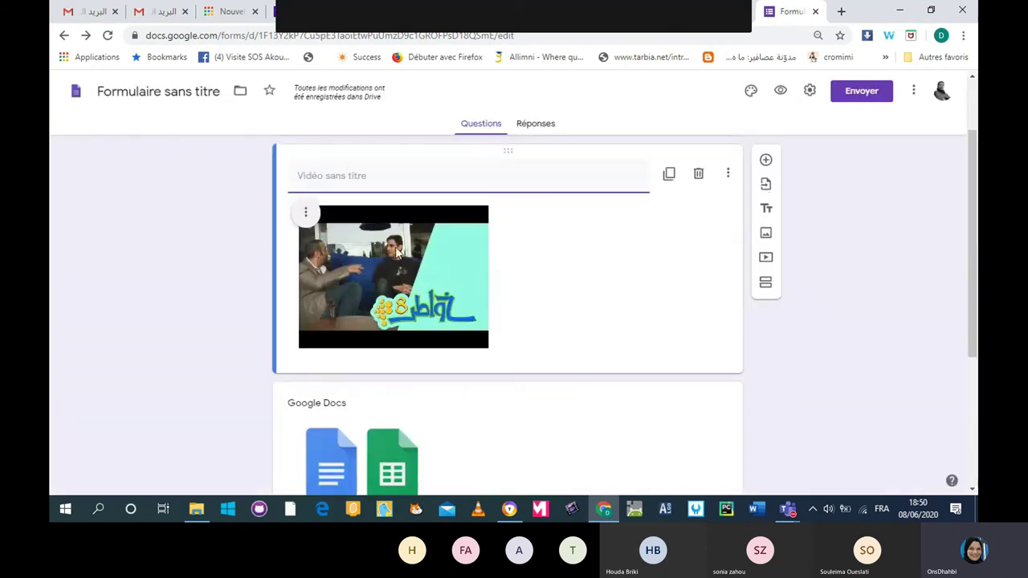
# Leave the video alignment unchanged and begin titling the video 'Présentation de Google'.
pyautogui.click(305, 212)
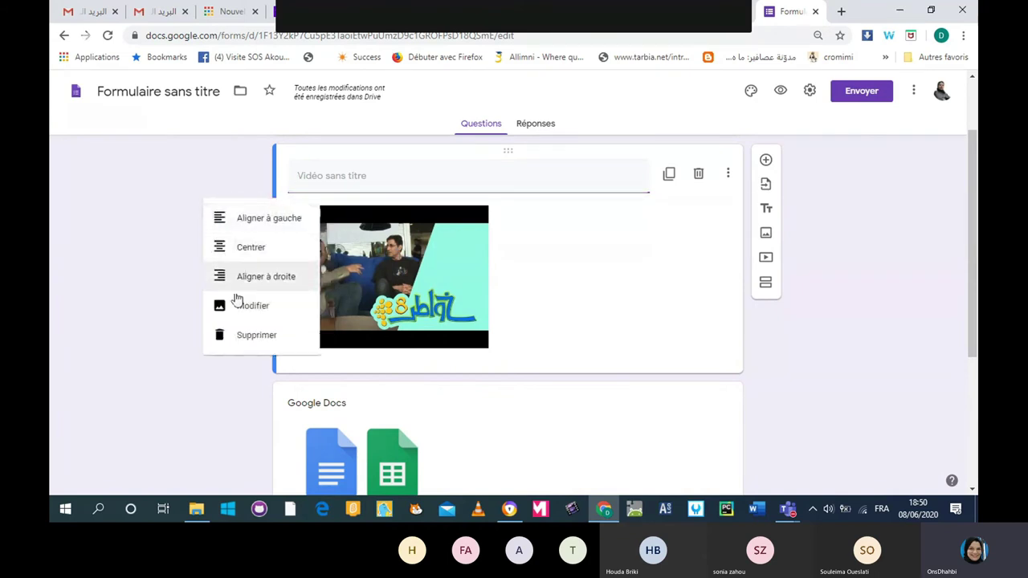
pyautogui.click(566, 268)
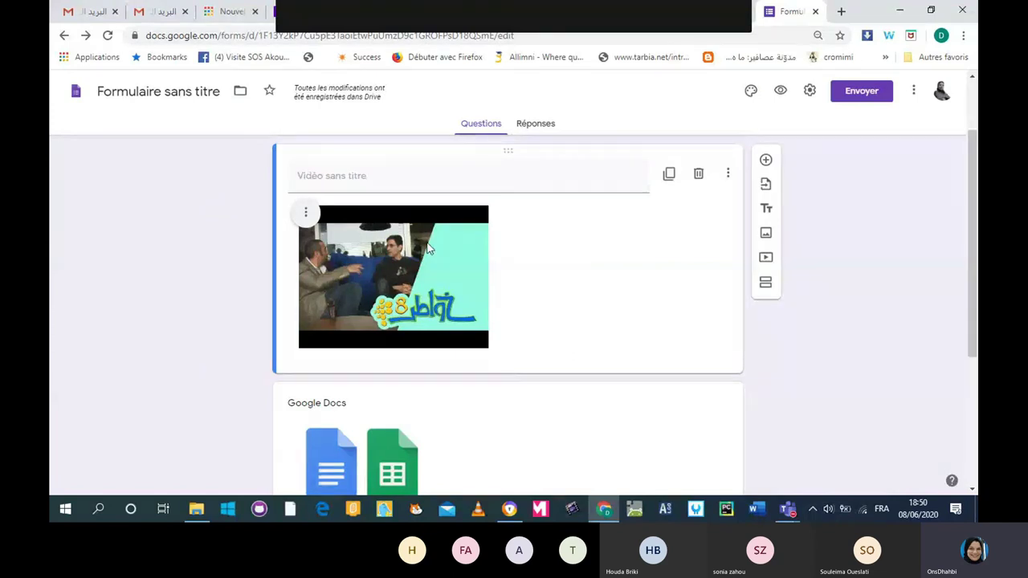
pyautogui.scroll(1, 428, 249)
pyautogui.click(361, 265)
pyautogui.write('Pré')
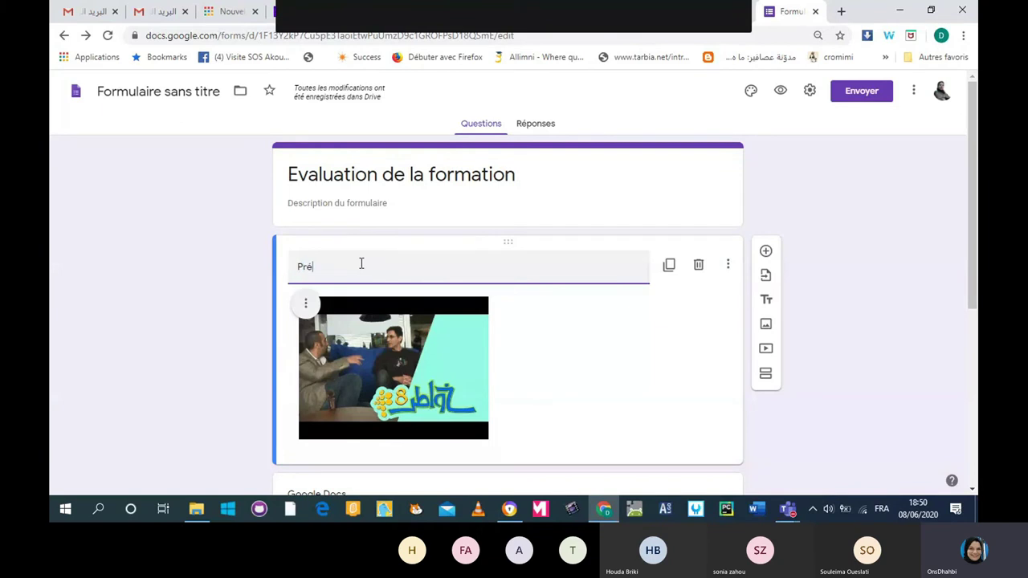
pyautogui.write('sentation de Google')
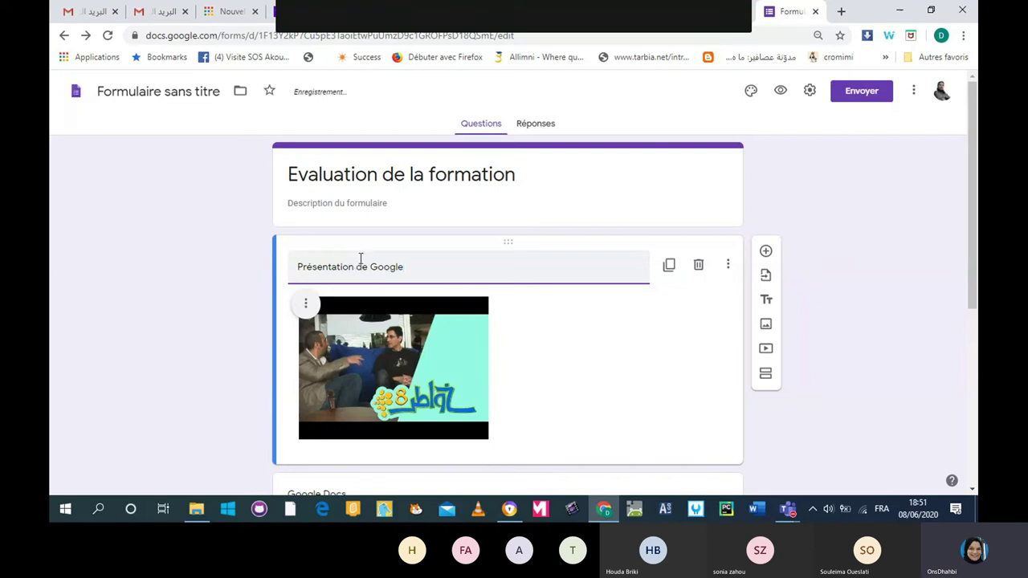
# Confirm the video title 'Présentation de Google' and scroll further down the form.
pyautogui.click(803, 232)
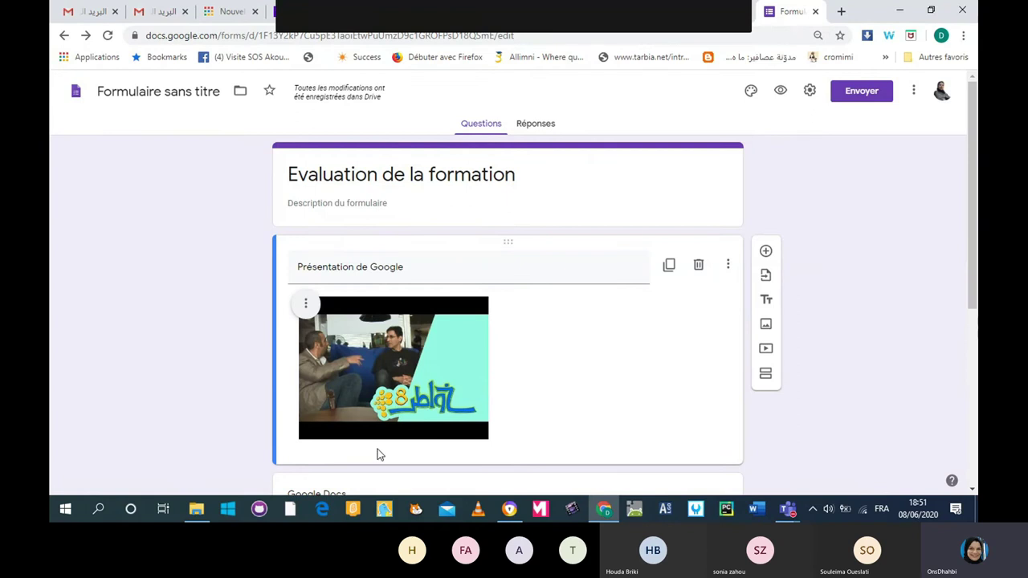
pyautogui.scroll(-1, 388, 367)
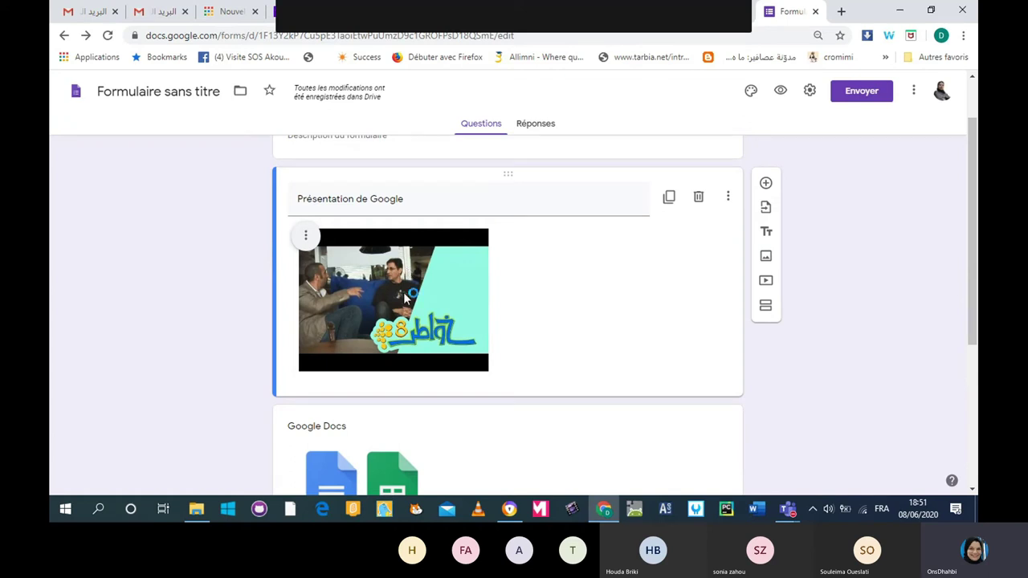
pyautogui.scroll(-1, 407, 269)
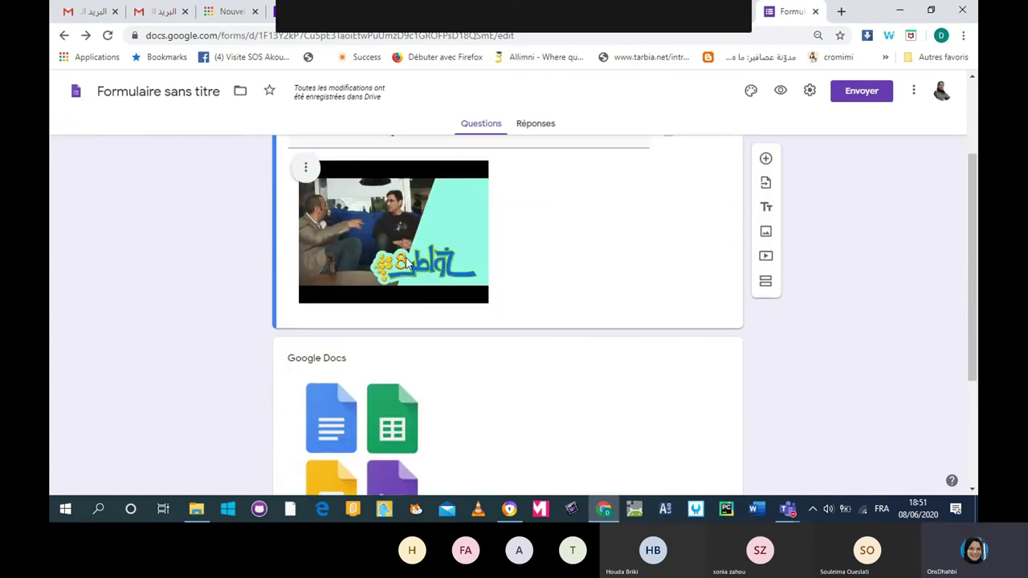
pyautogui.scroll(-1, 407, 263)
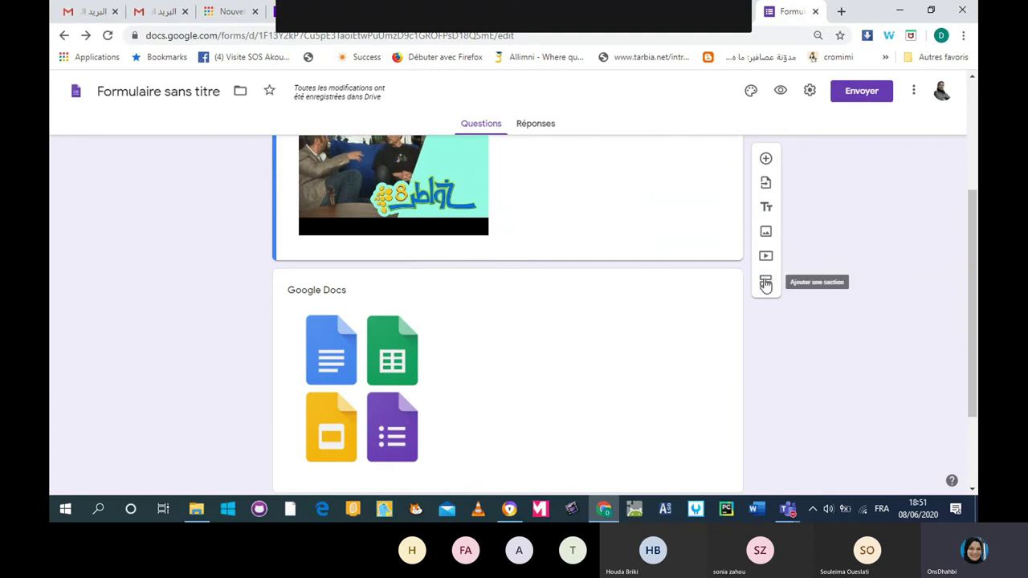
# Title the untitled question 'Nom et Prénom', correcting the capital P.
pyautogui.click(765, 283)
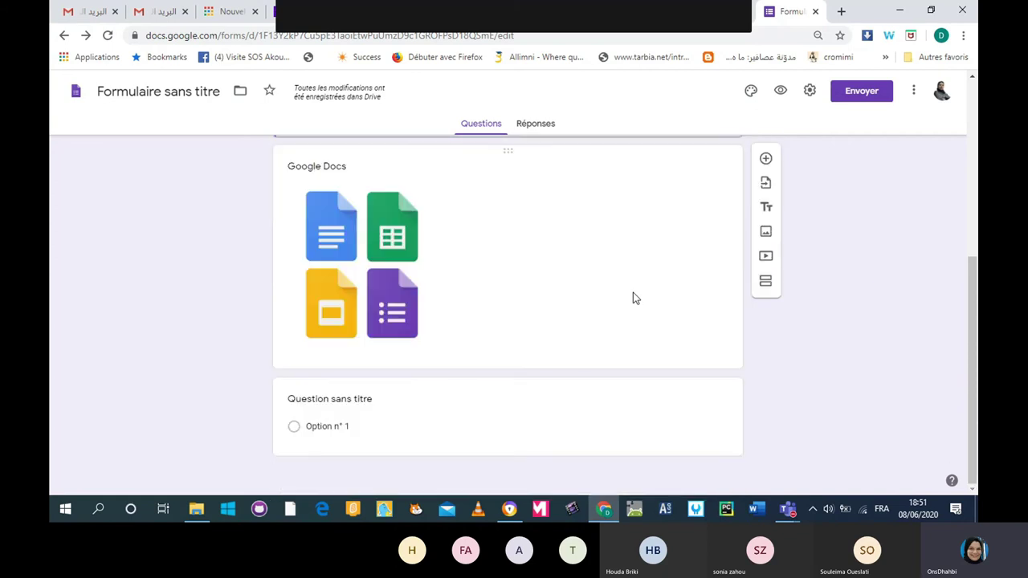
pyautogui.click(348, 397)
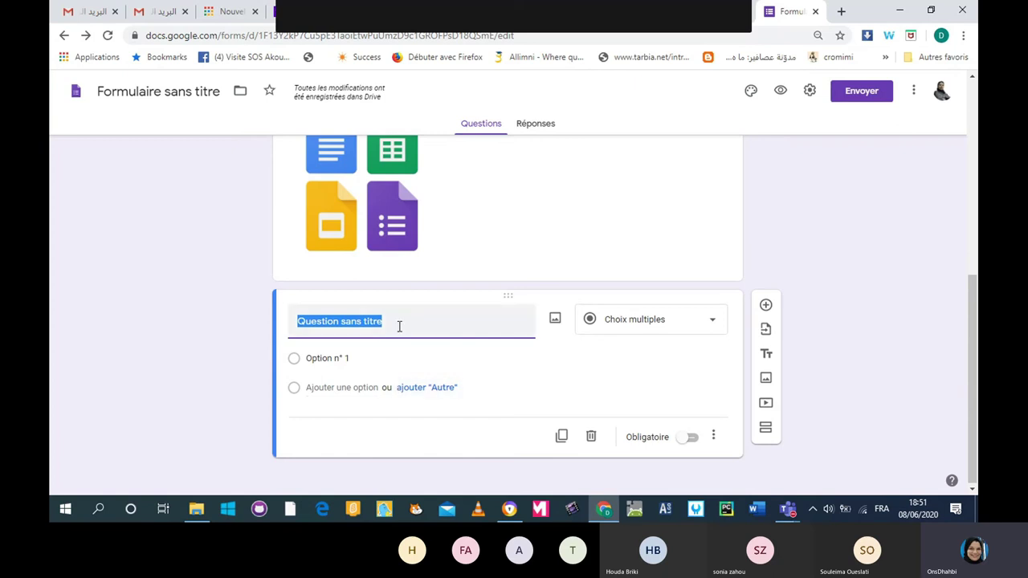
pyautogui.write('Nom et prénom')
pyautogui.click(338, 321)
pyautogui.press('BackSpace')
pyautogui.write('P')
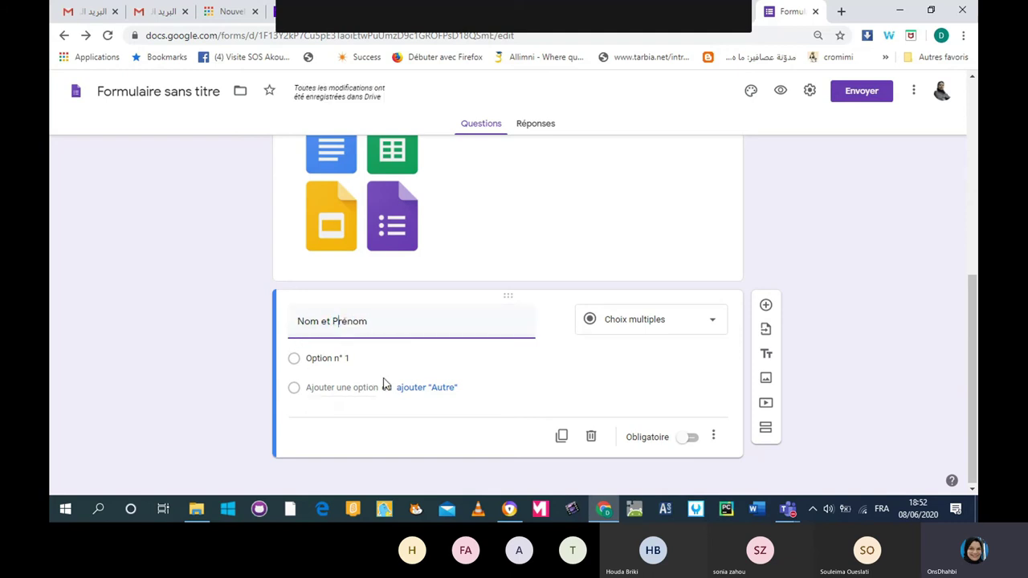
pyautogui.click(713, 322)
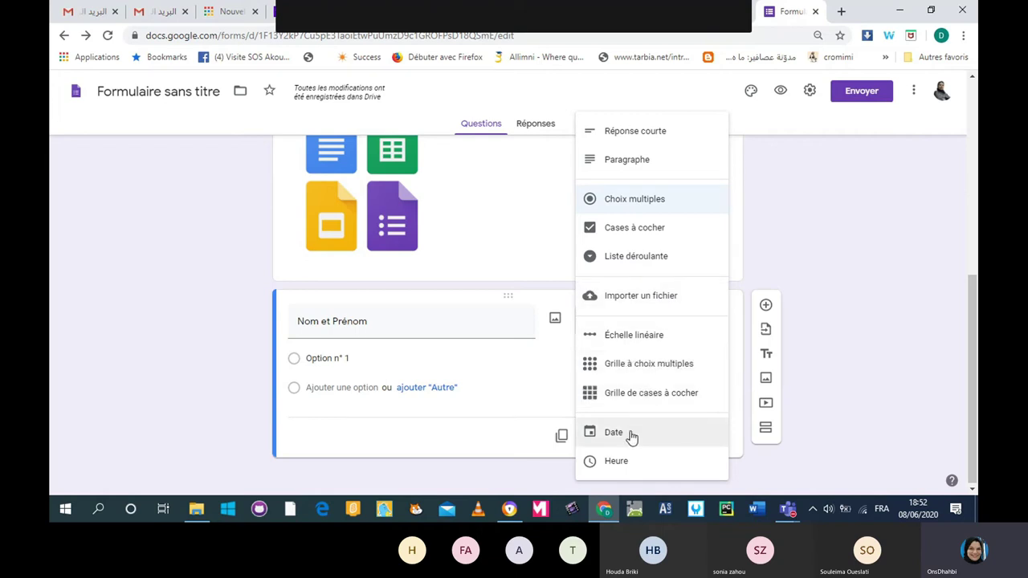
# Make the question a short answer and add a colon to its title, 'Nom et Prénom:'.
pyautogui.click(624, 148)
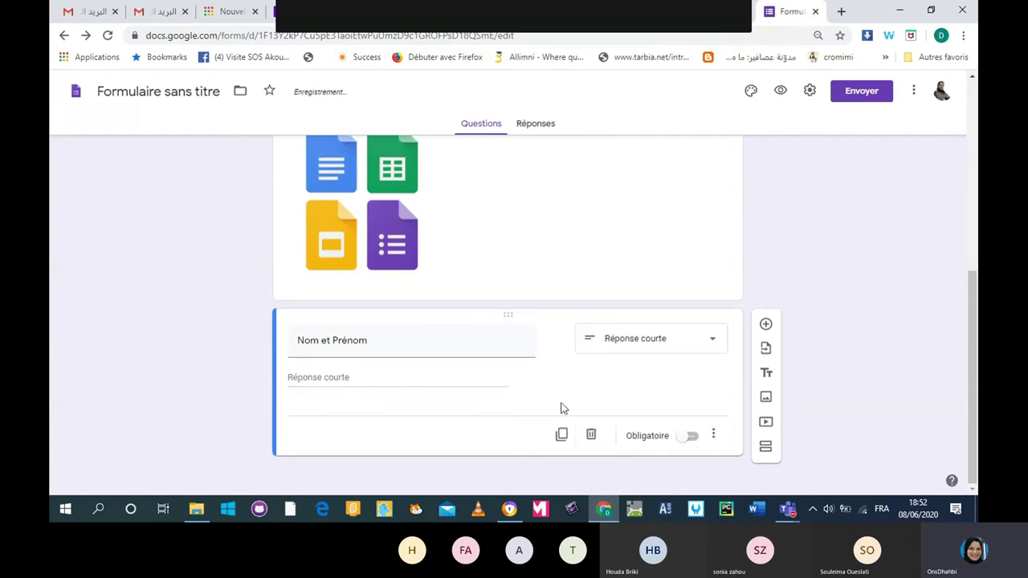
pyautogui.tripleClick(378, 338)
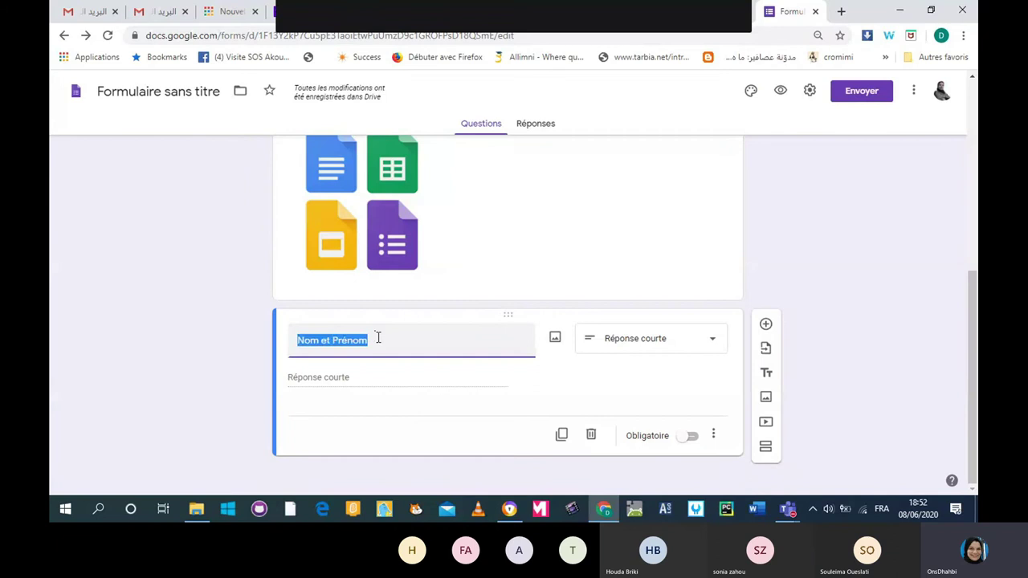
pyautogui.click(379, 338)
pyautogui.write(':')
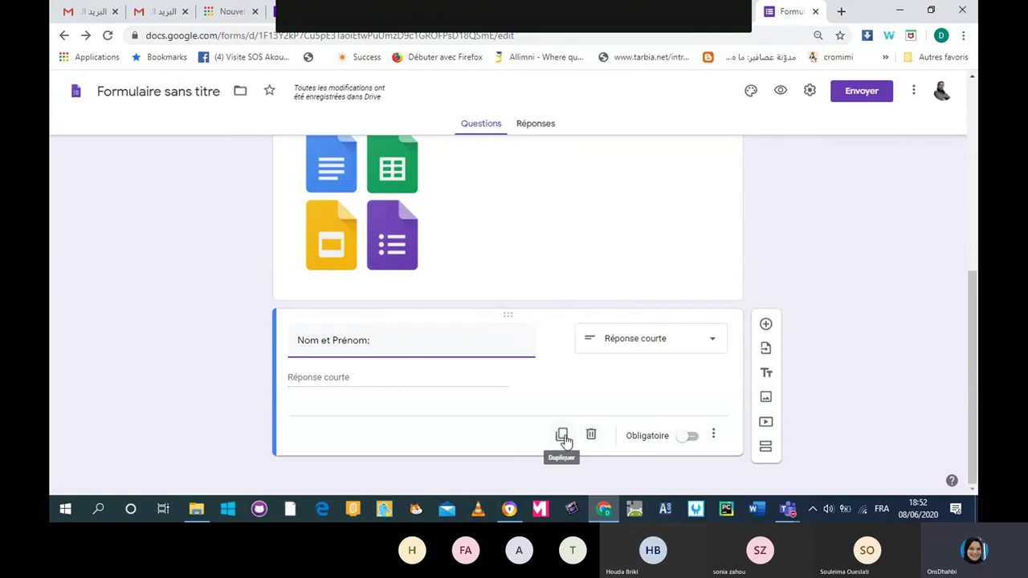
# Set the Nom et Prénom question as required, leaving its extra options unchanged.
pyautogui.click(692, 438)
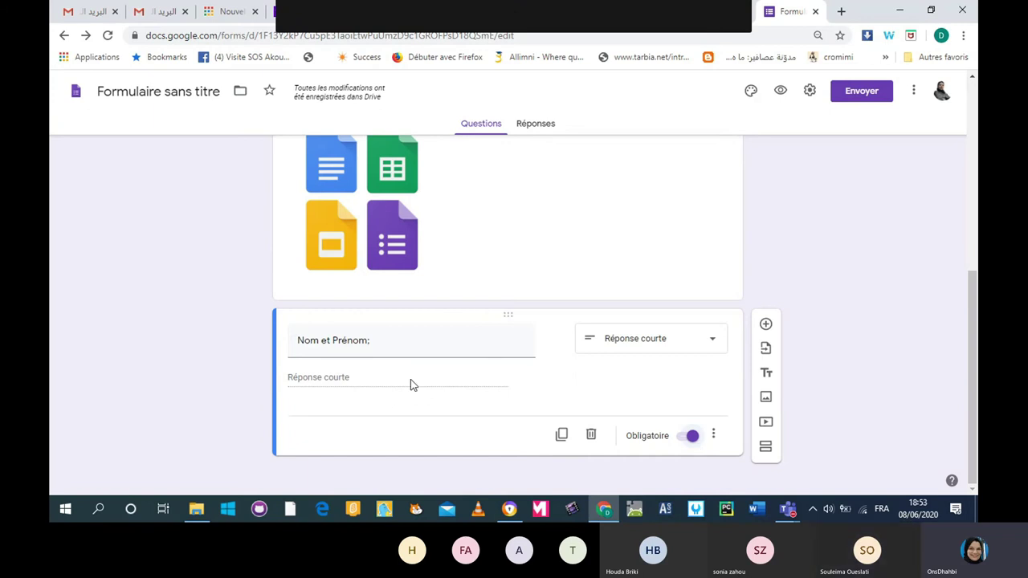
pyautogui.click(687, 438)
pyautogui.click(692, 438)
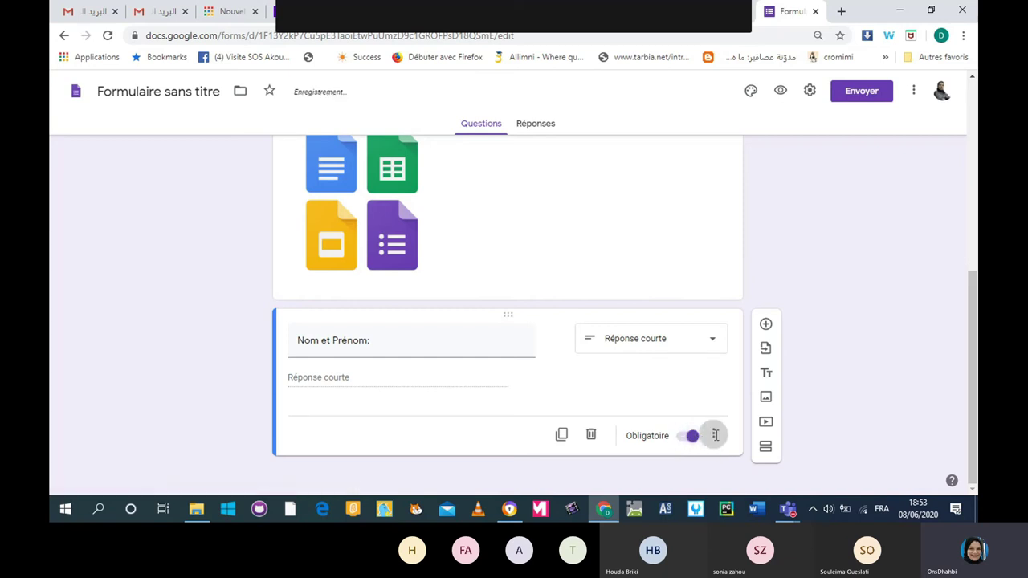
pyautogui.click(713, 434)
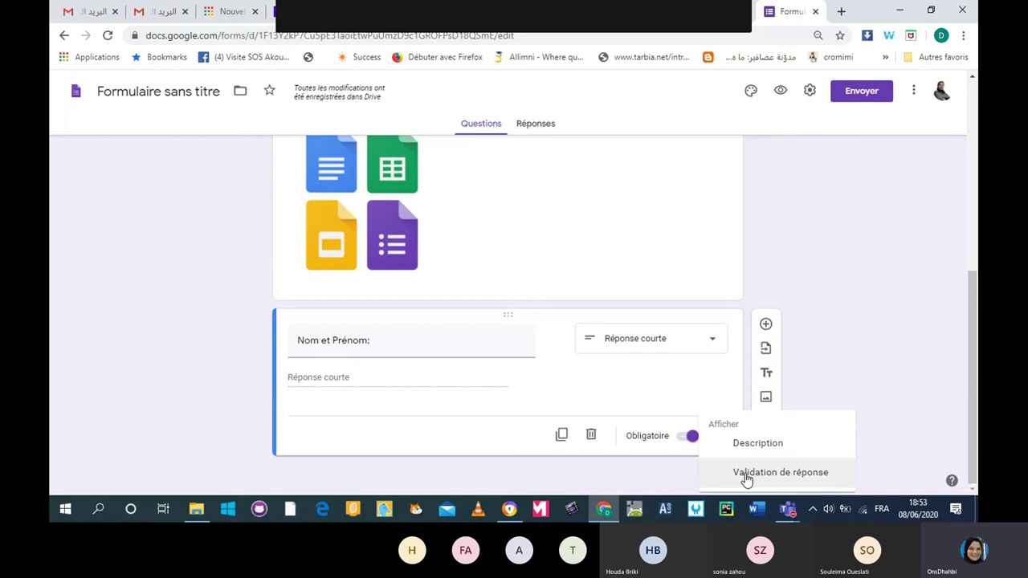
pyautogui.click(853, 341)
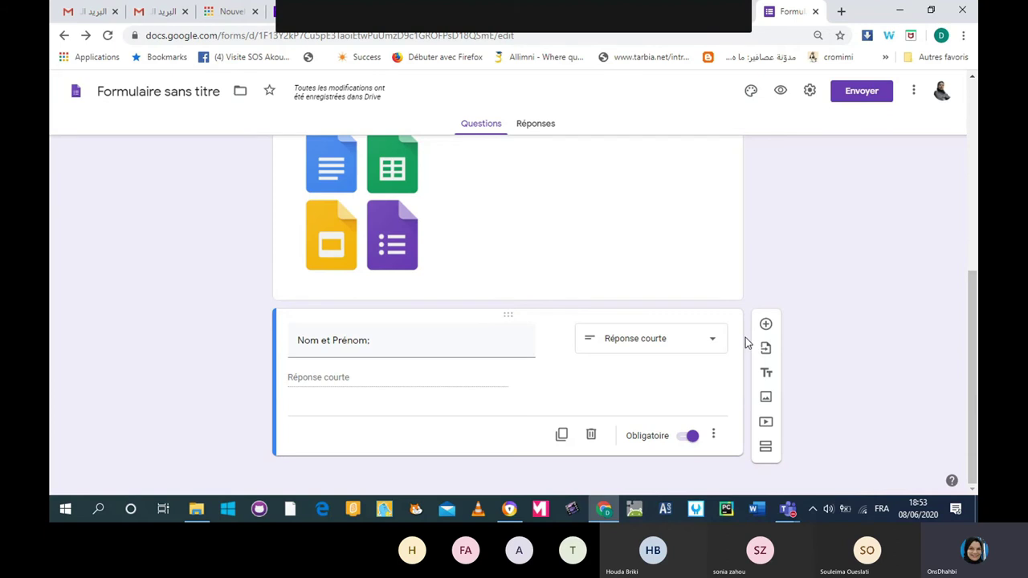
# Add a required short-answer question titled 'E-mail' below Nom et Prénom.
pyautogui.click(766, 326)
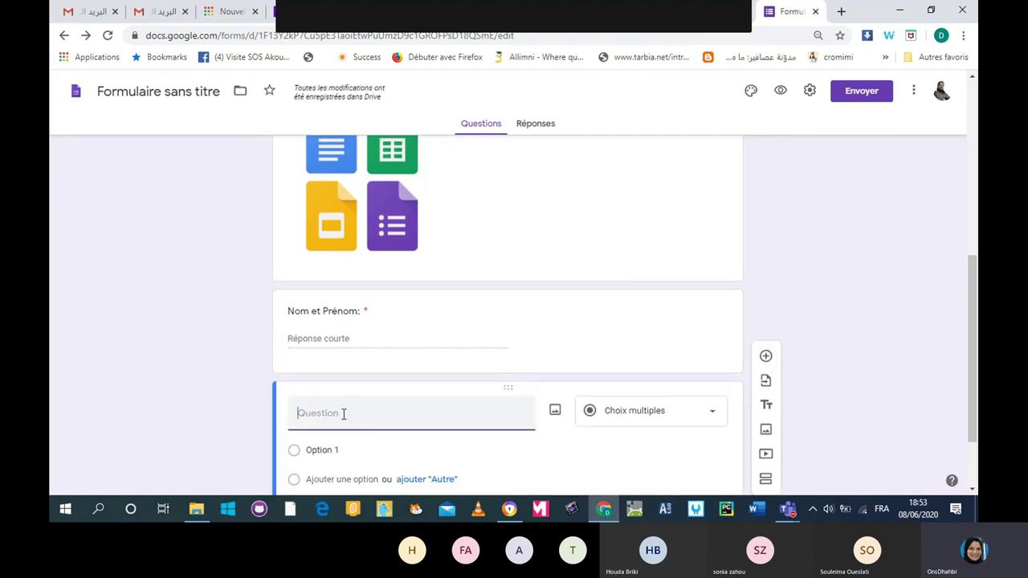
pyautogui.write('Vous')
pyautogui.press('BackSpace')
pyautogui.press('BackSpace')
pyautogui.press('BackSpace')
pyautogui.press('BackSpace')
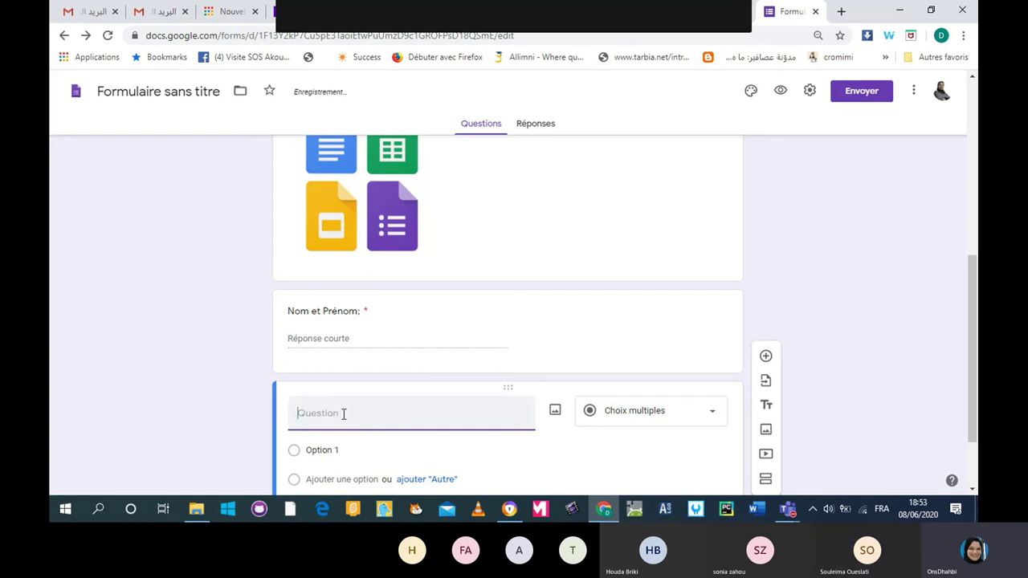
pyautogui.write('E-mail')
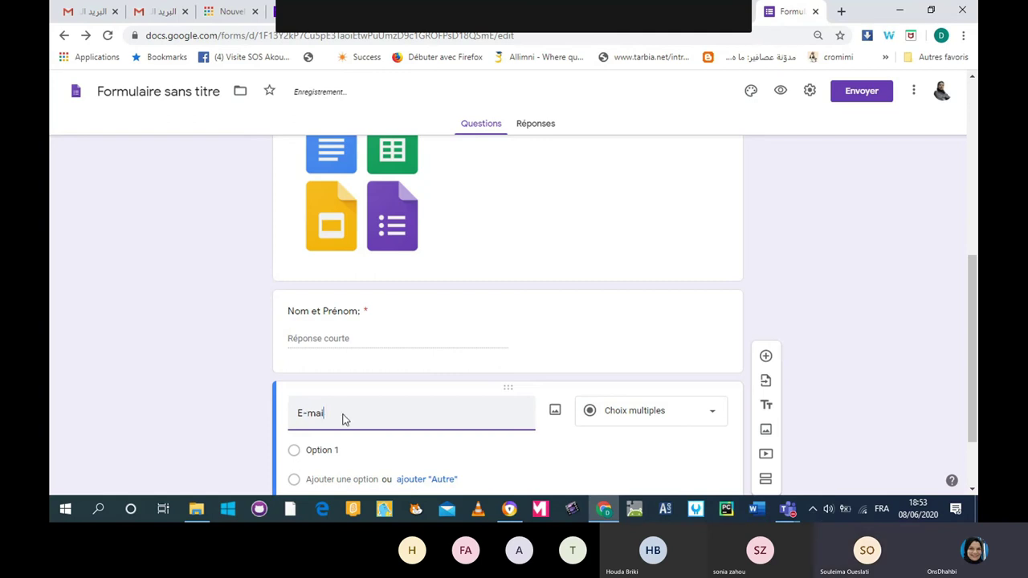
pyautogui.click(722, 419)
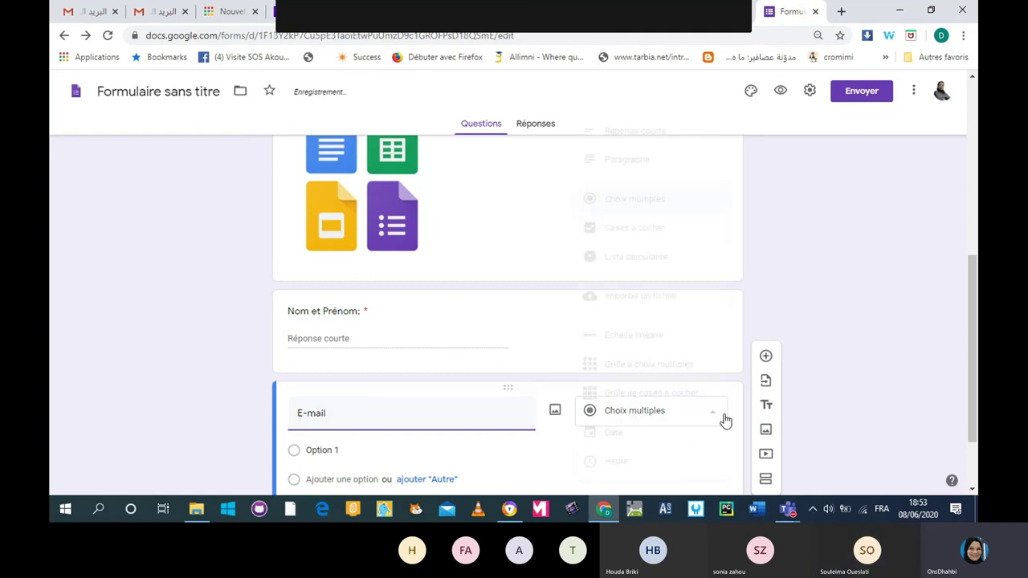
pyautogui.click(642, 132)
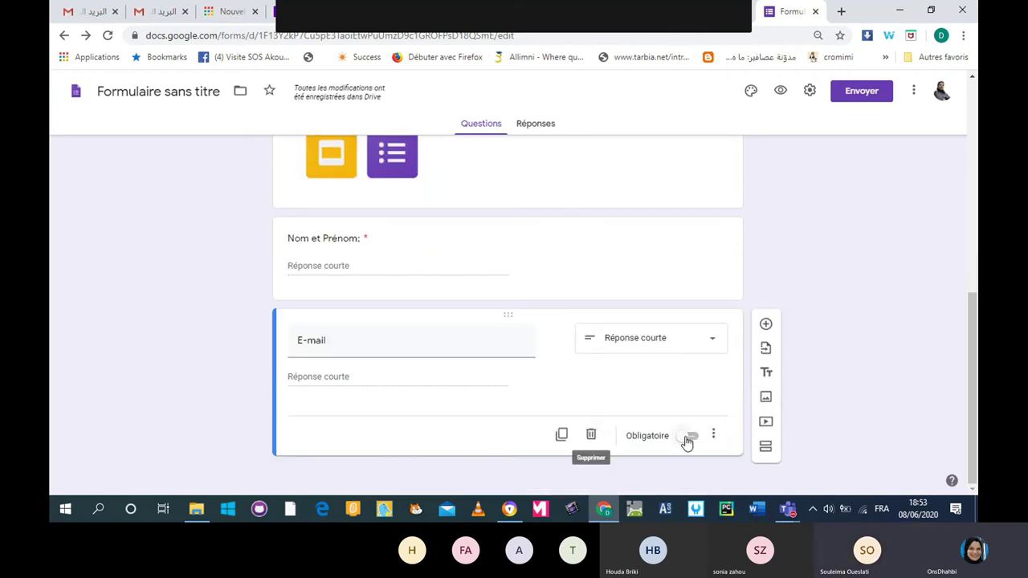
pyautogui.click(689, 436)
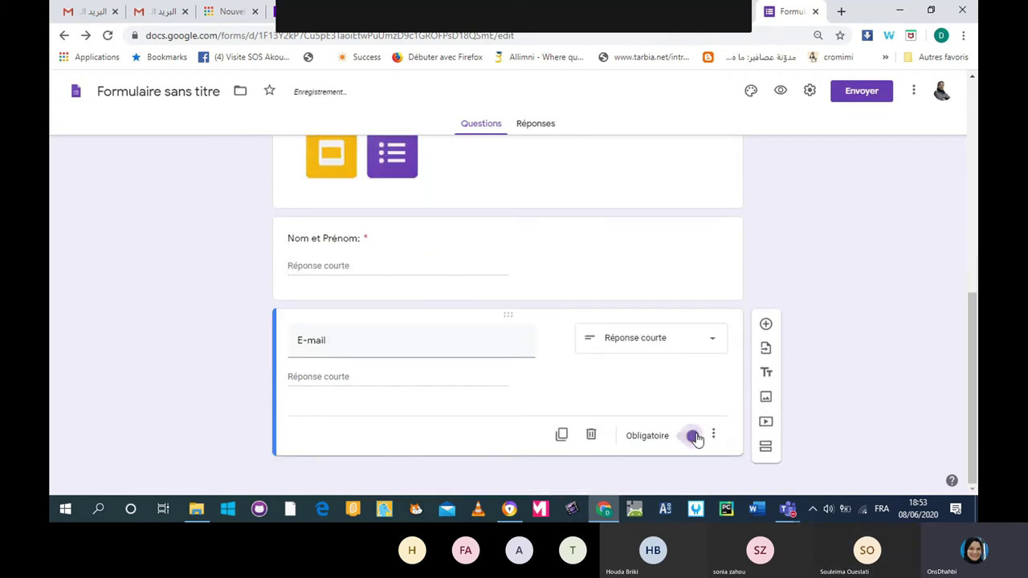
pyautogui.click(765, 324)
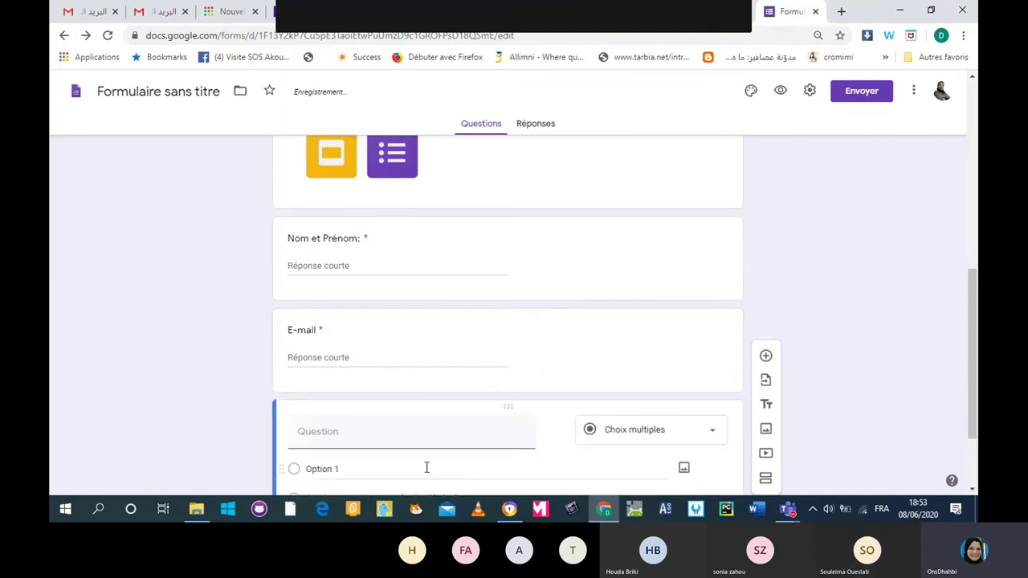
# Title the new question 'Comment vous avez trouvé cette formation' and make it Cases à cocher.
pyautogui.write('Comment vous avez tr')
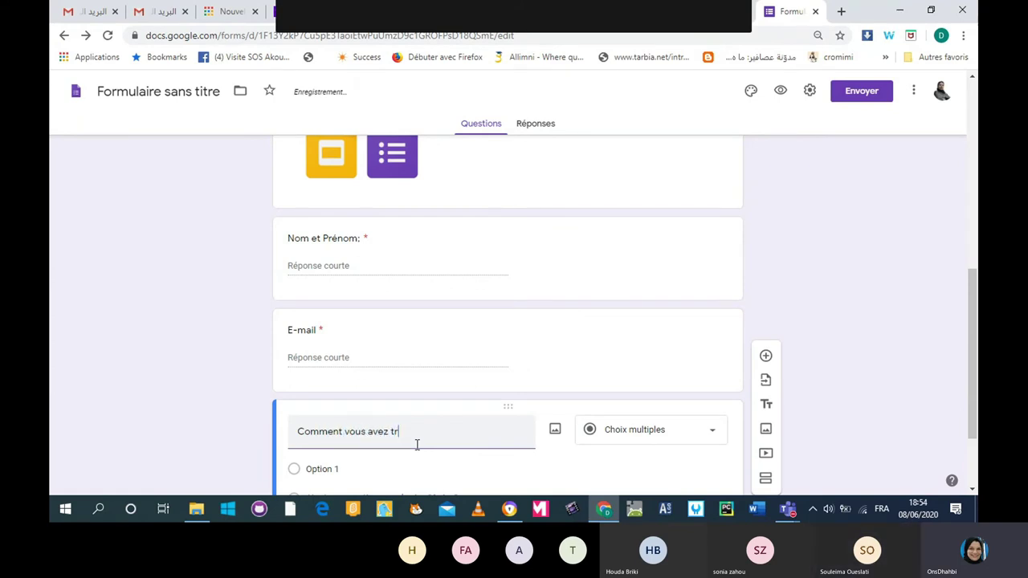
pyautogui.write('ouvé cette formation')
pyautogui.scroll(-1, 415, 448)
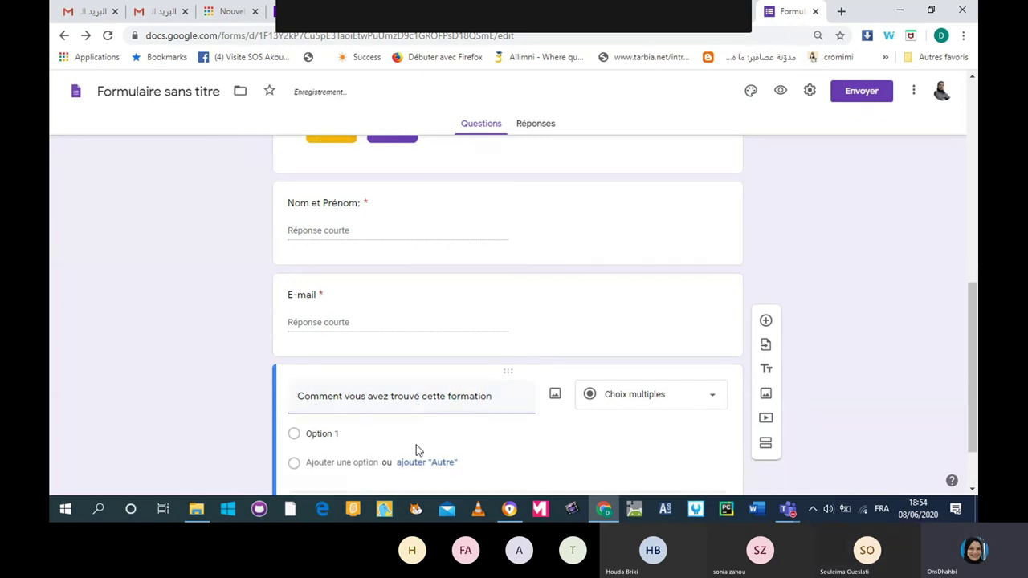
pyautogui.scroll(-1, 416, 444)
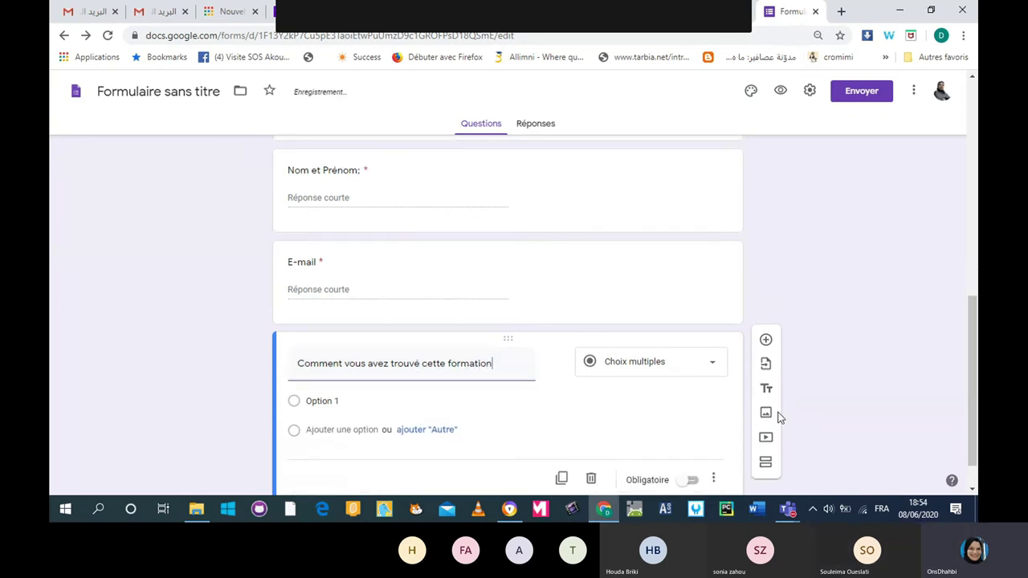
pyautogui.click(711, 368)
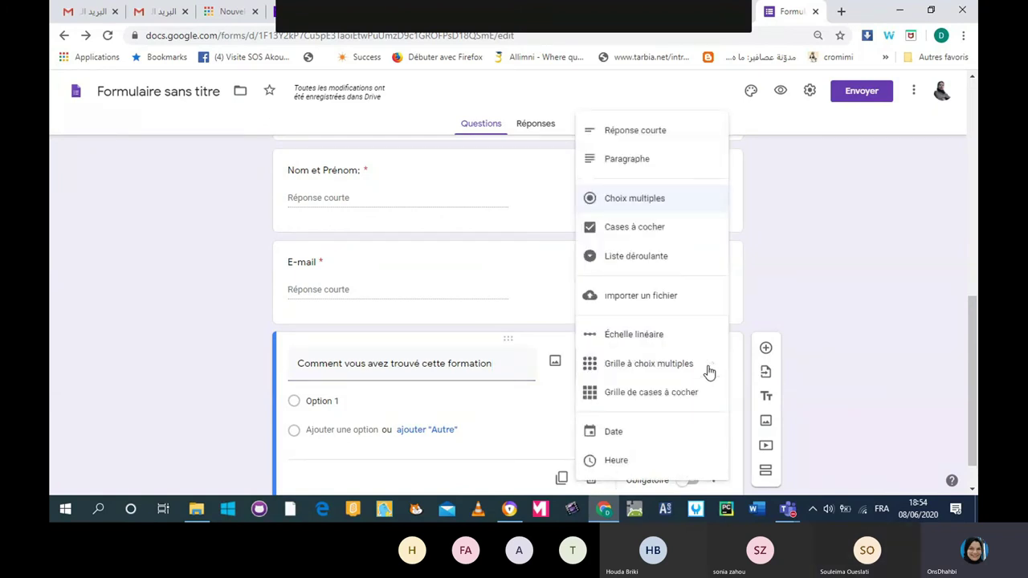
pyautogui.click(658, 229)
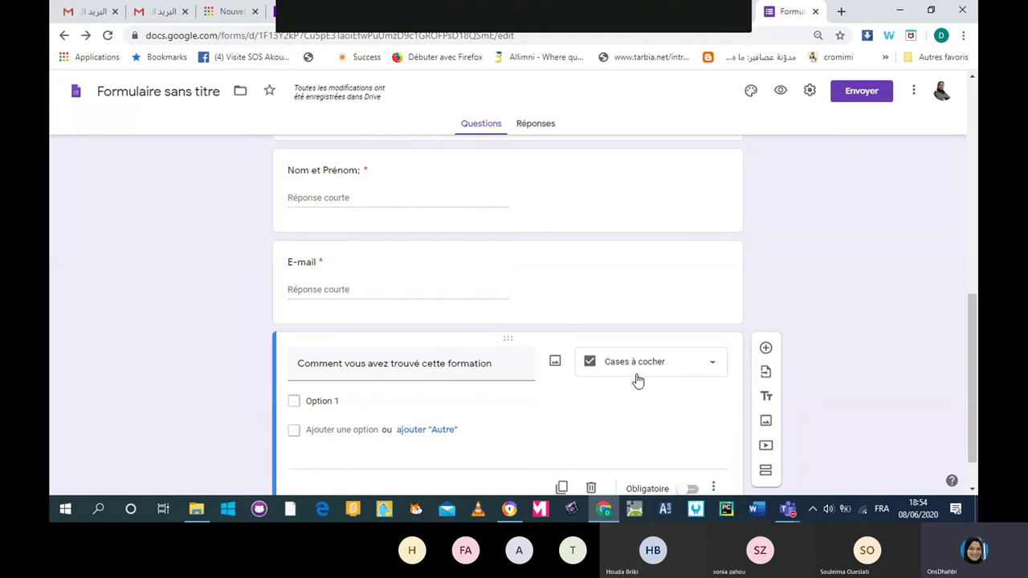
# Rename Option 1 to Normale and add an Autre choice.
pyautogui.click(345, 402)
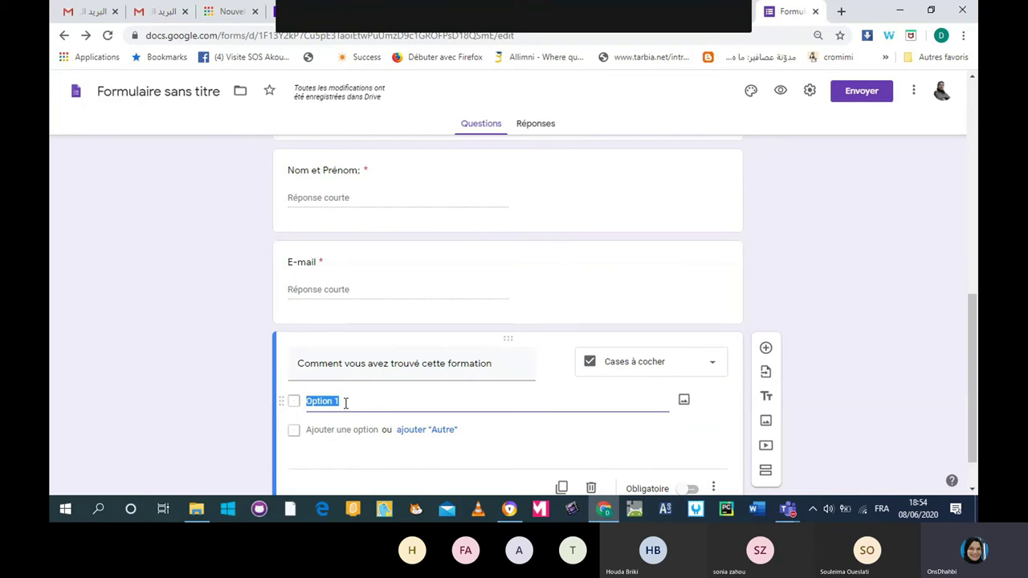
pyautogui.write('Normale')
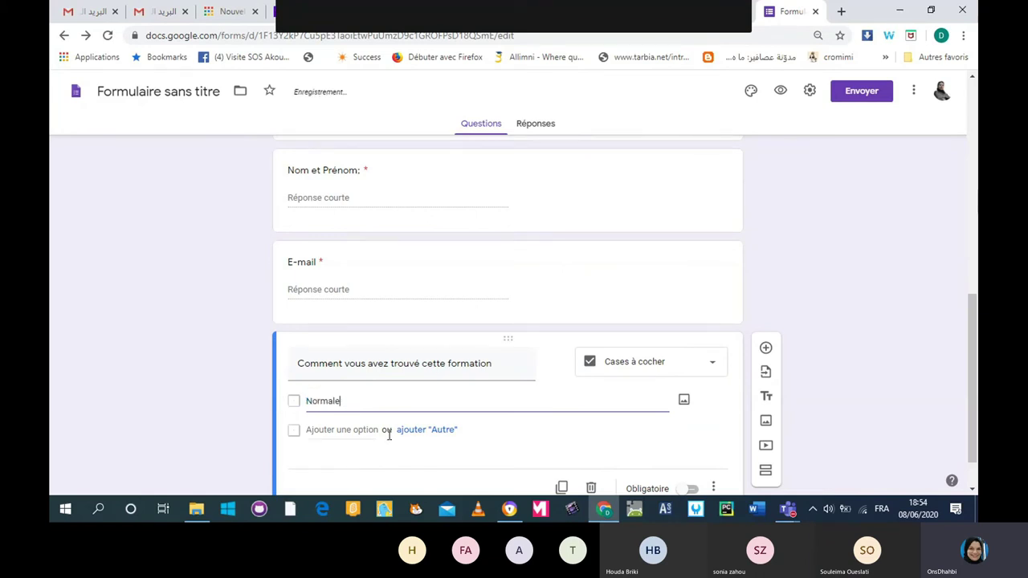
pyautogui.click(416, 432)
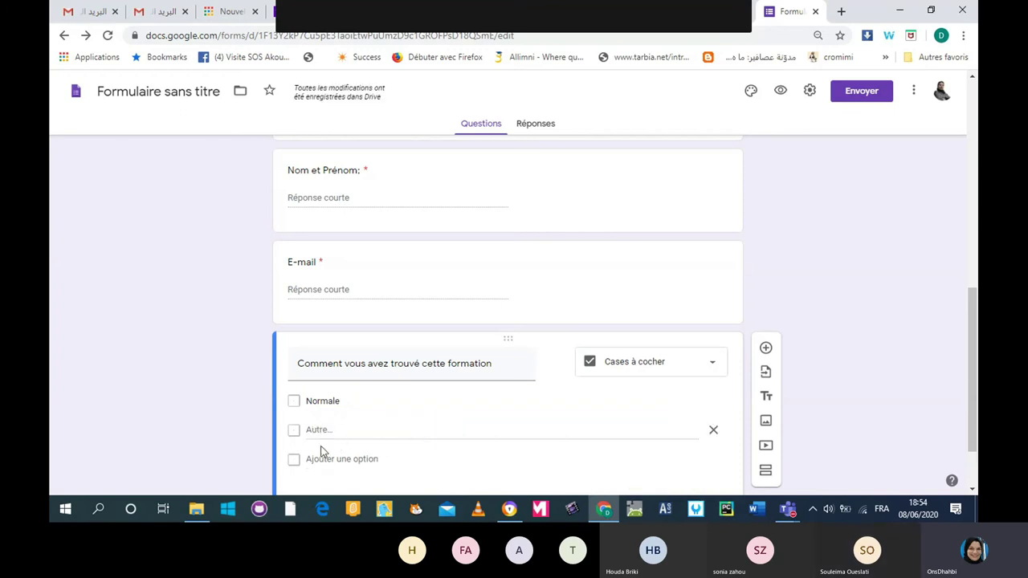
# Add the answer options Bonne, Satisfaisante and Exellente below Normale.
pyautogui.click(324, 459)
pyautogui.click(325, 430)
pyautogui.tripleClick(325, 430)
pyautogui.click(325, 430)
pyautogui.tripleClick(325, 431)
pyautogui.write('Bonne')
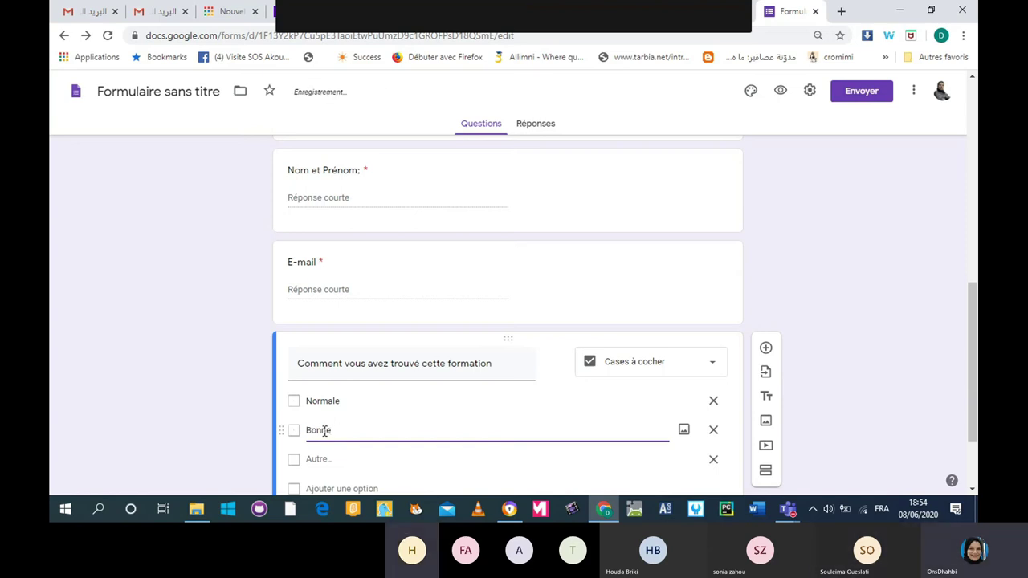
pyautogui.scroll(-1, 324, 428)
pyautogui.click(325, 424)
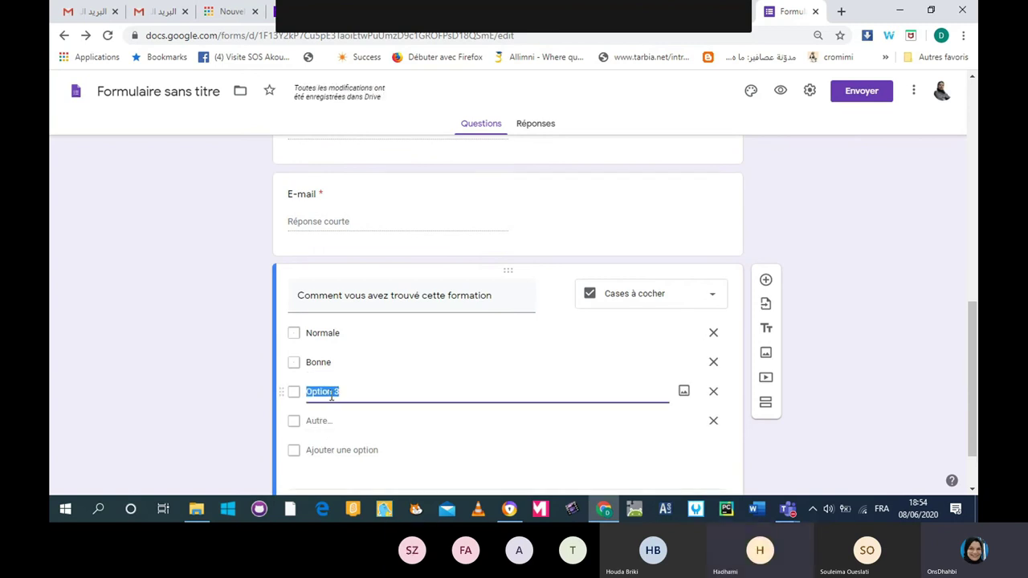
pyautogui.write('Satis')
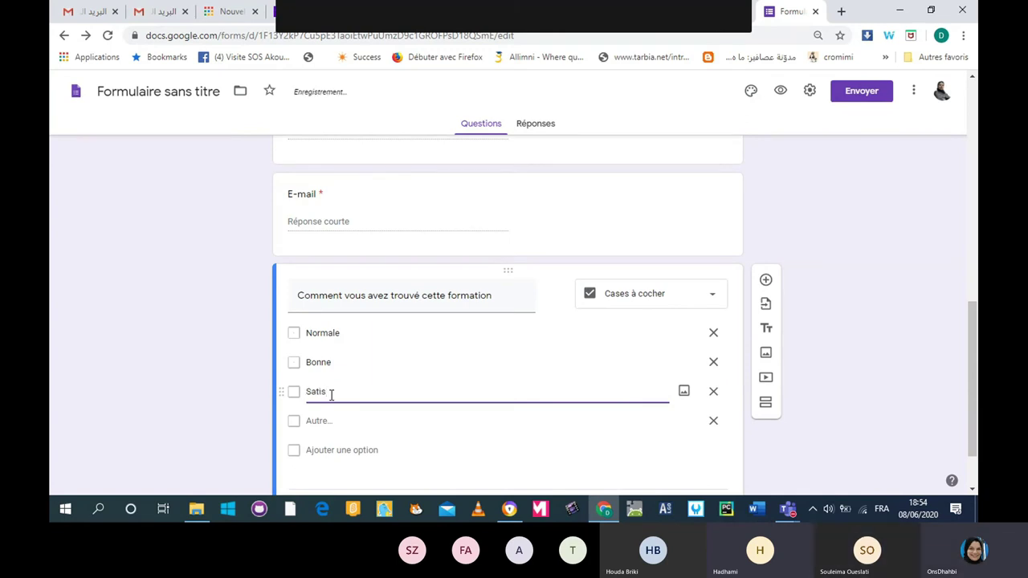
pyautogui.write('faisante')
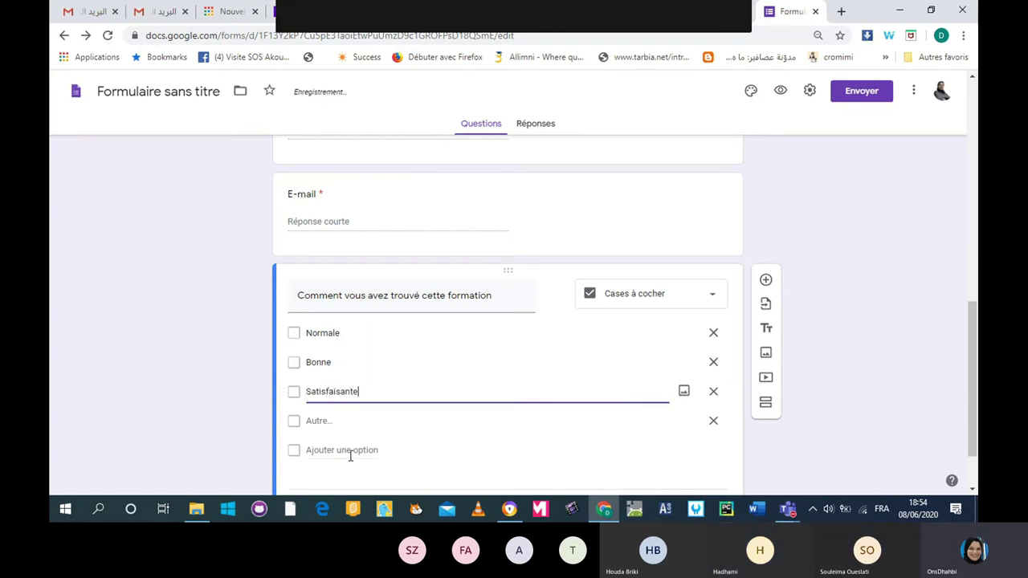
pyautogui.click(347, 451)
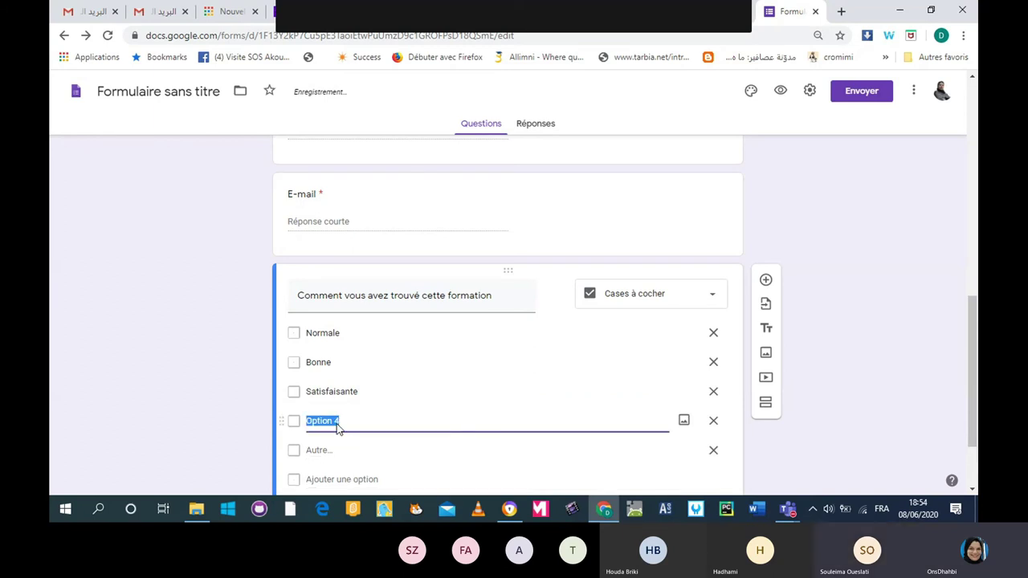
pyautogui.write('Exent')
pyautogui.write('lente')
pyautogui.click(846, 406)
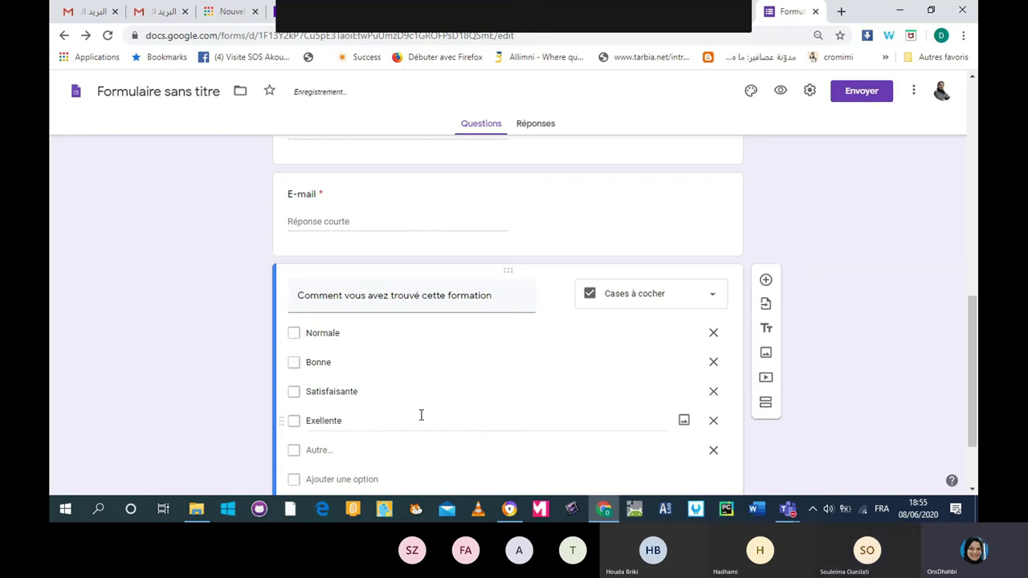
# Search Google Images for 'smilies' from the Normale option's image dialog.
pyautogui.click(683, 334)
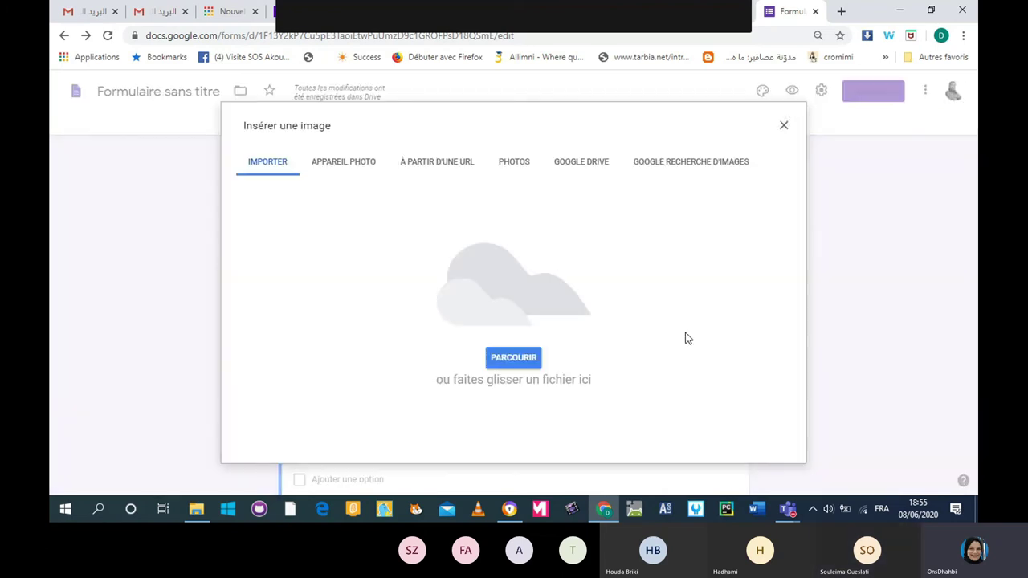
pyautogui.click(694, 165)
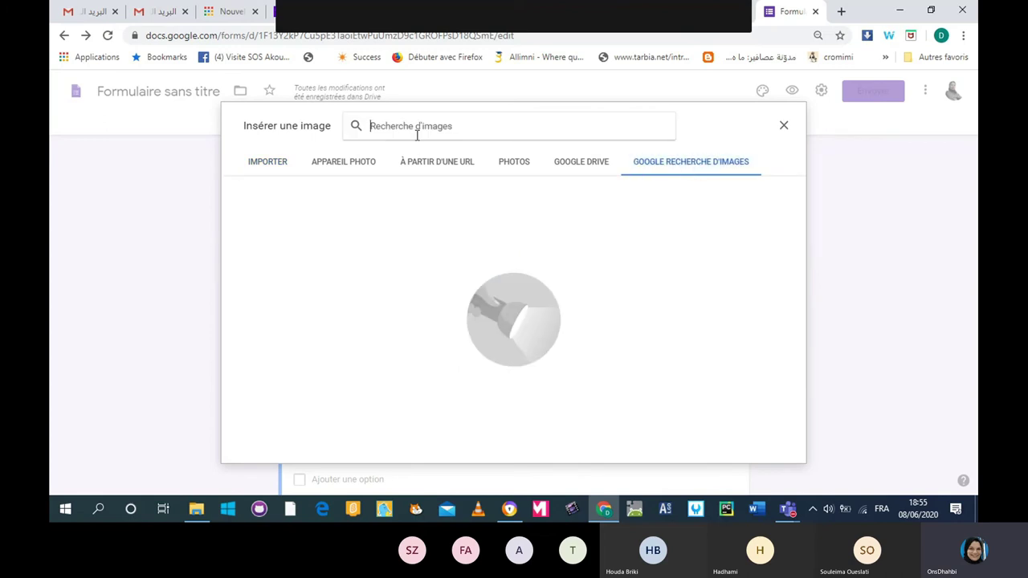
pyautogui.write('normal')
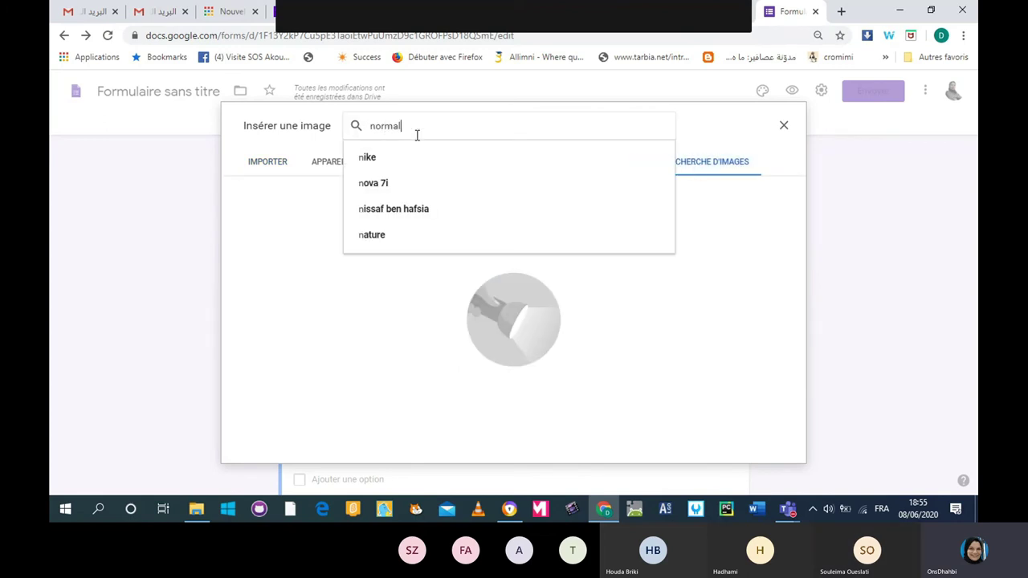
pyautogui.write('e')
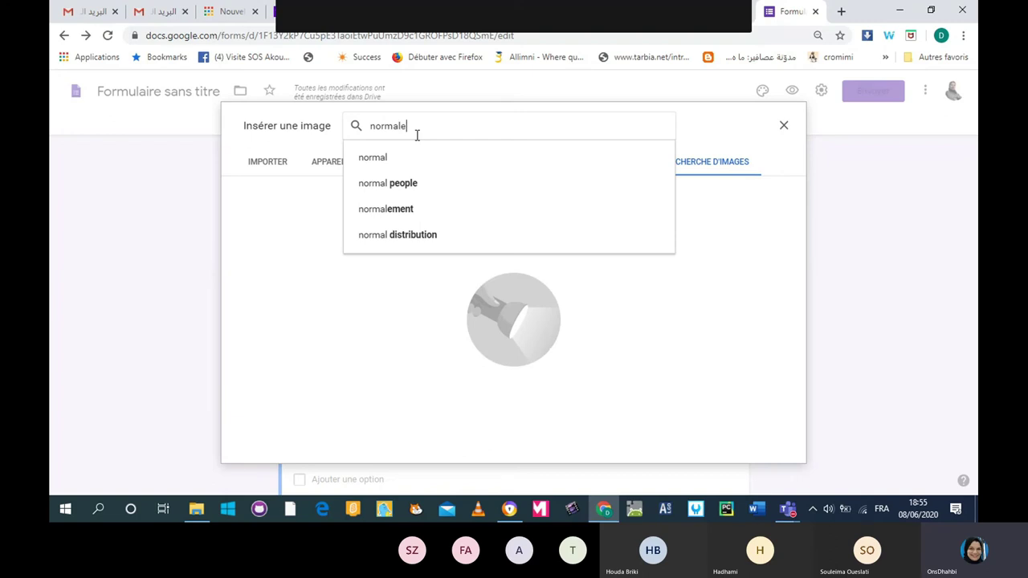
pyautogui.press('Return')
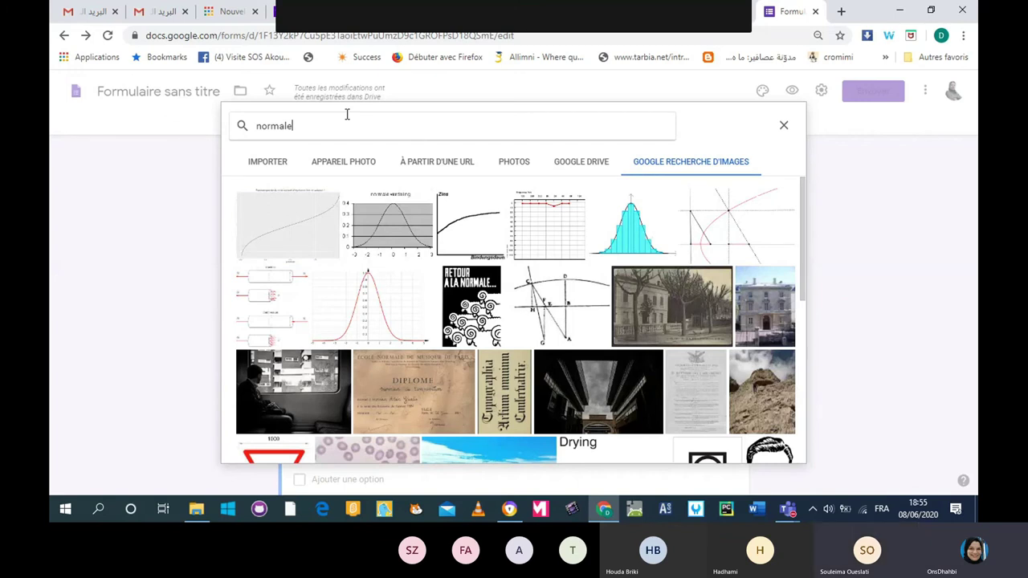
pyautogui.write('smil')
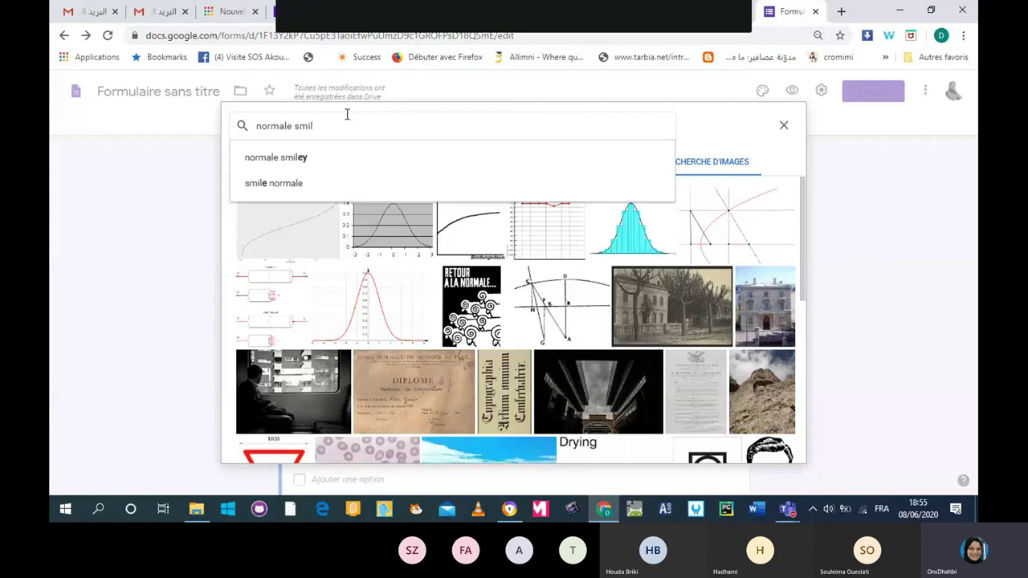
pyautogui.write('ies')
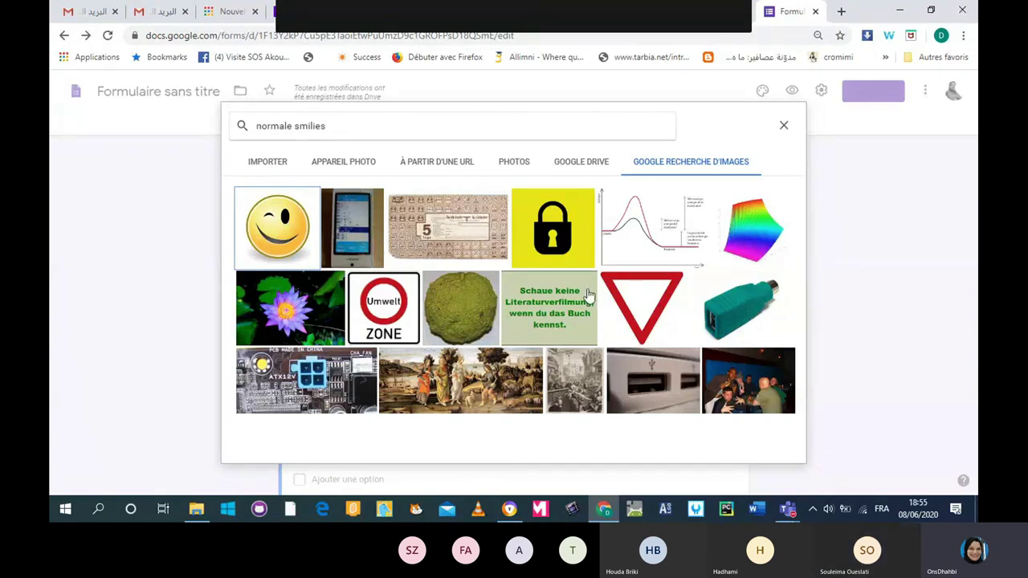
pyautogui.doubleClick(279, 126)
pyautogui.press('BackSpace')
pyautogui.press('Return')
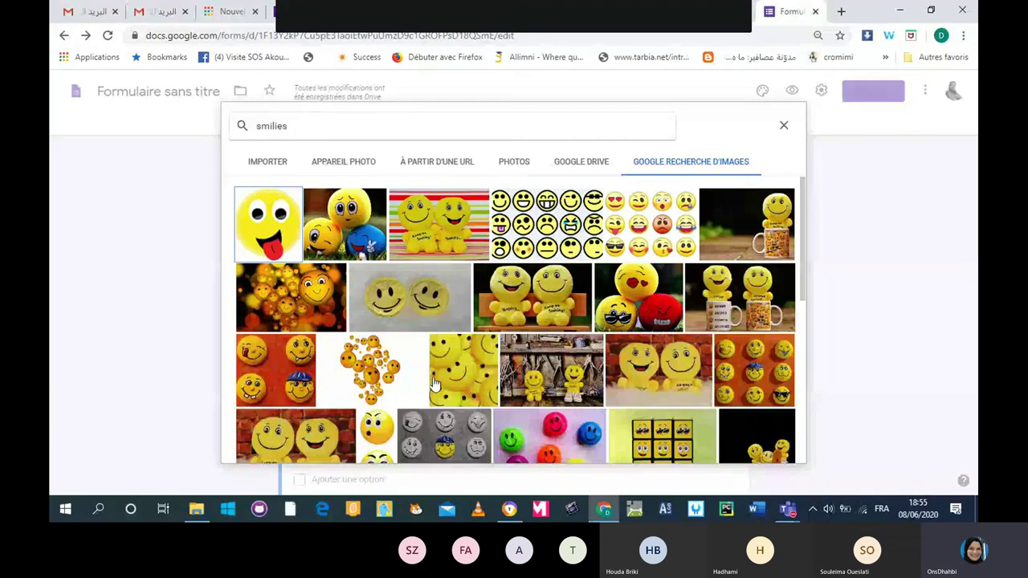
# Insert the yellow square smiley image under the Normale option.
pyautogui.scroll(-3, 681, 267)
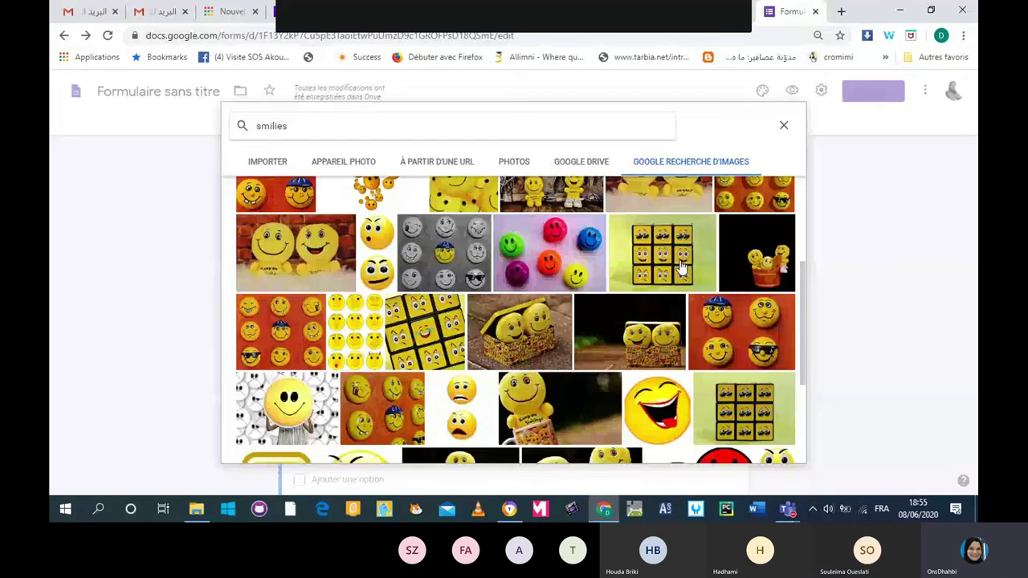
pyautogui.scroll(-1, 681, 267)
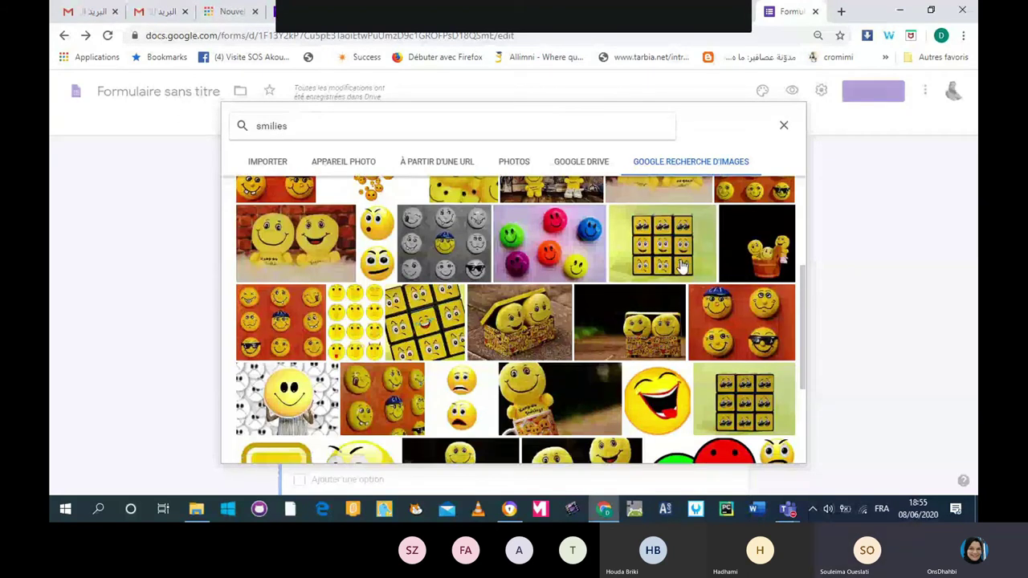
pyautogui.scroll(-2, 680, 267)
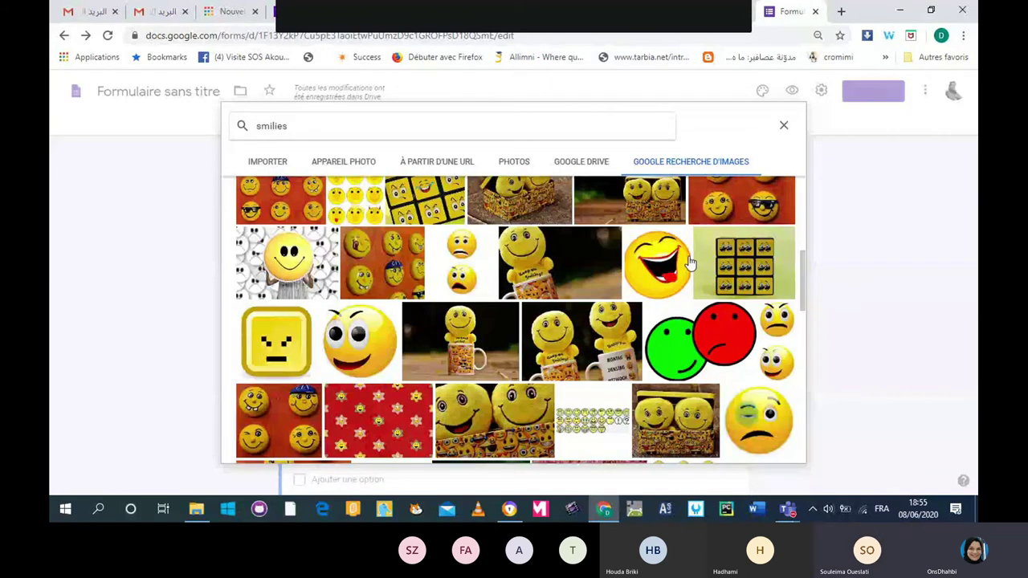
pyautogui.scroll(-2, 688, 263)
pyautogui.scroll(-1, 482, 295)
pyautogui.scroll(1, 481, 295)
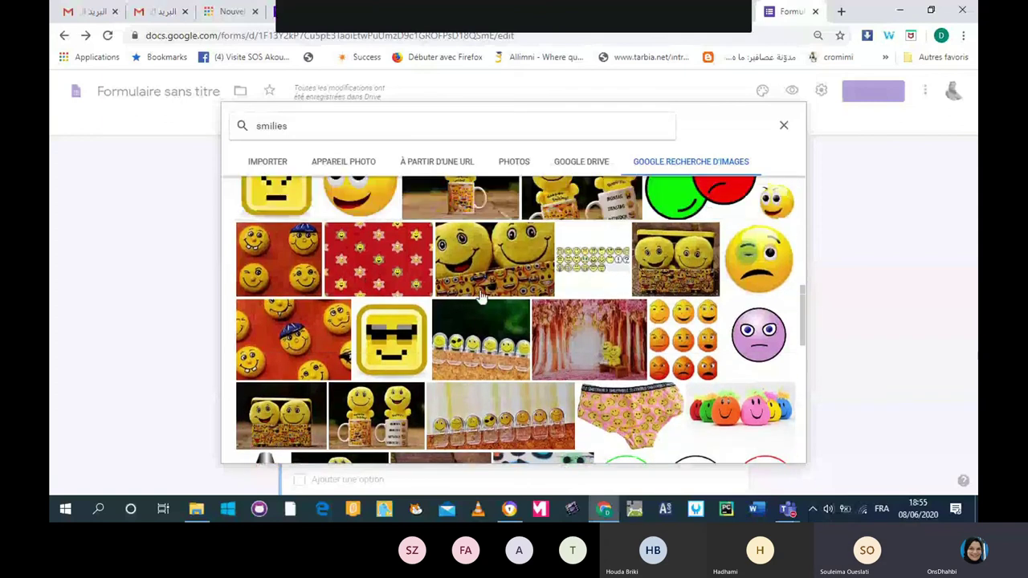
pyautogui.scroll(1, 482, 296)
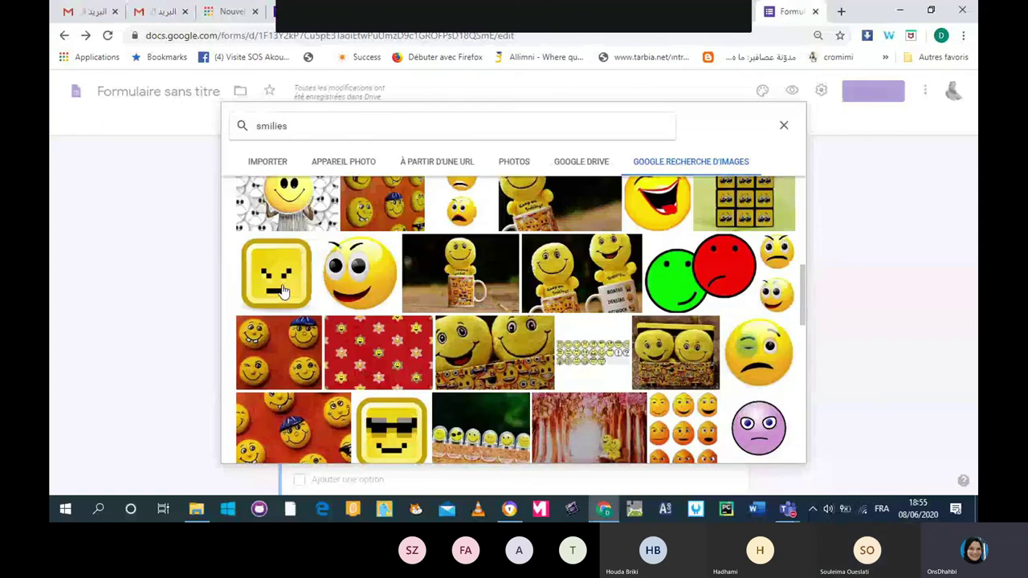
pyautogui.click(281, 291)
pyautogui.click(775, 450)
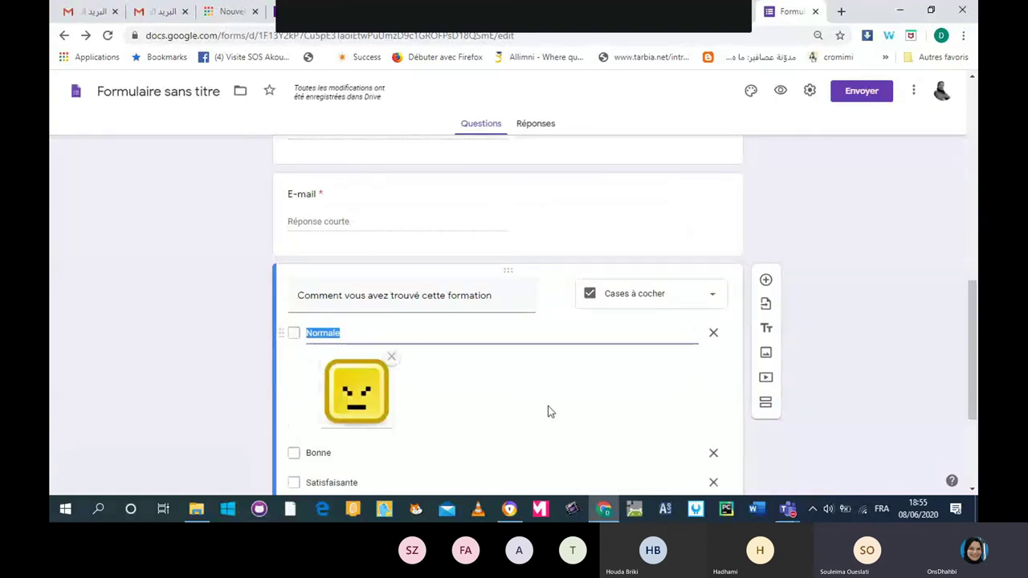
# Search Google Images for 'smilies' for the Bonne option and browse the results.
pyautogui.scroll(-1, 554, 401)
pyautogui.click(576, 384)
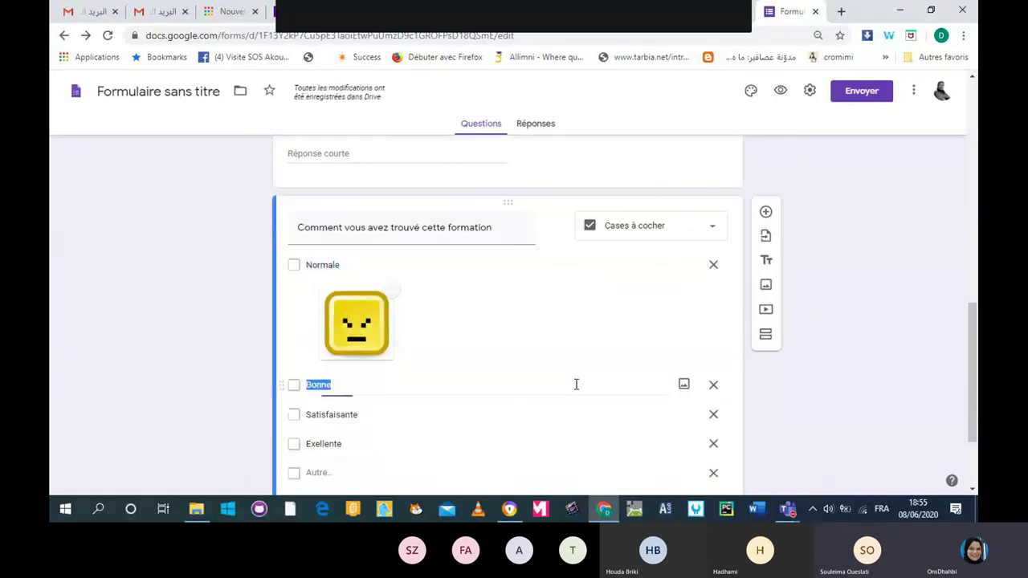
pyautogui.click(683, 385)
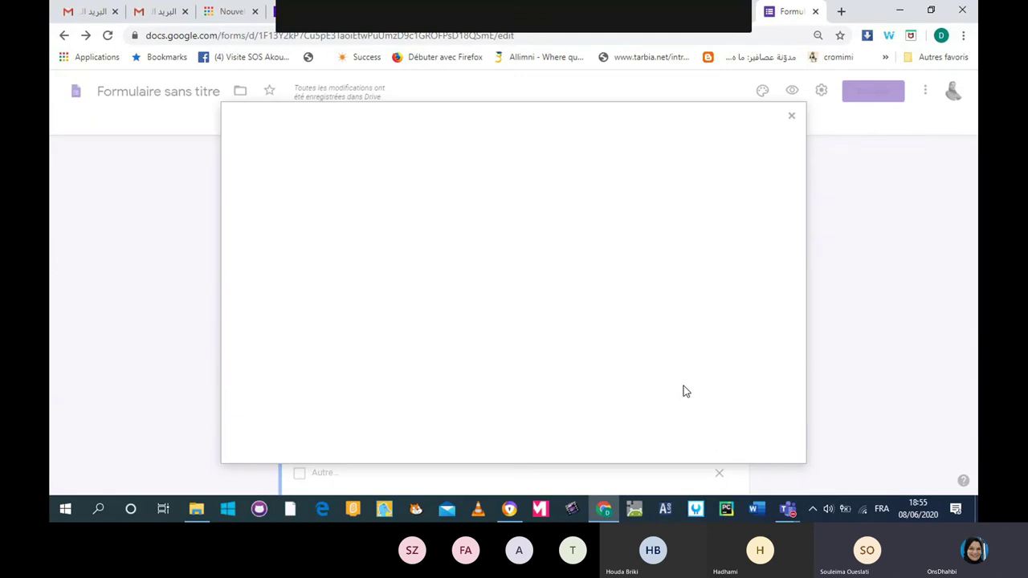
pyautogui.click(665, 160)
pyautogui.write('smilies')
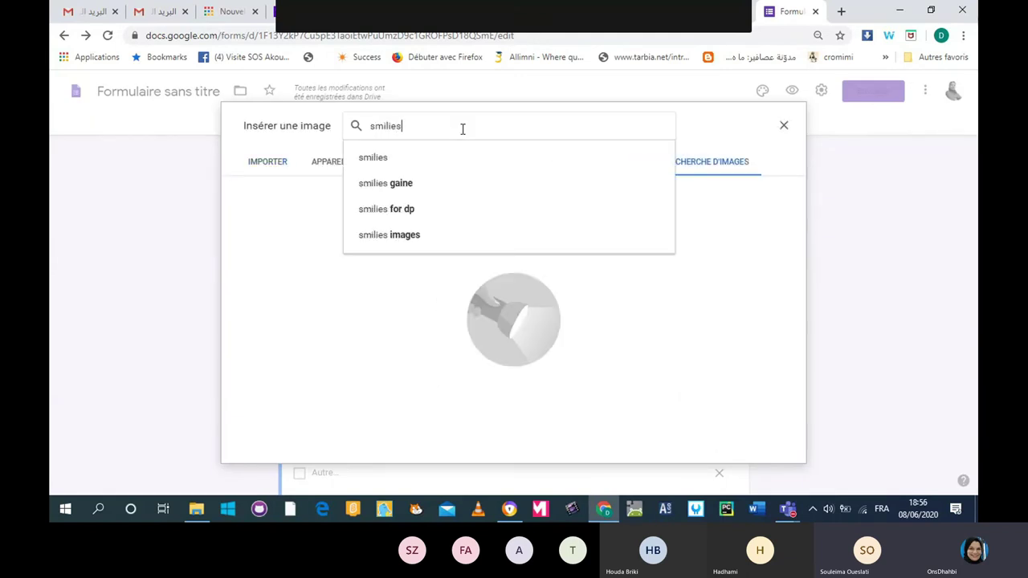
pyautogui.press('Return')
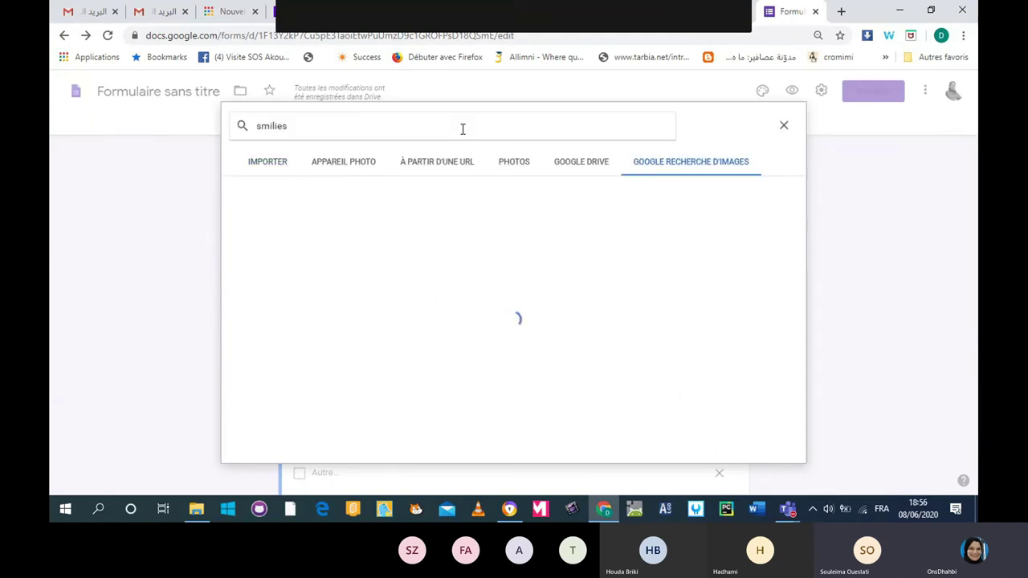
pyautogui.scroll(-2, 568, 409)
pyautogui.scroll(-2, 568, 409)
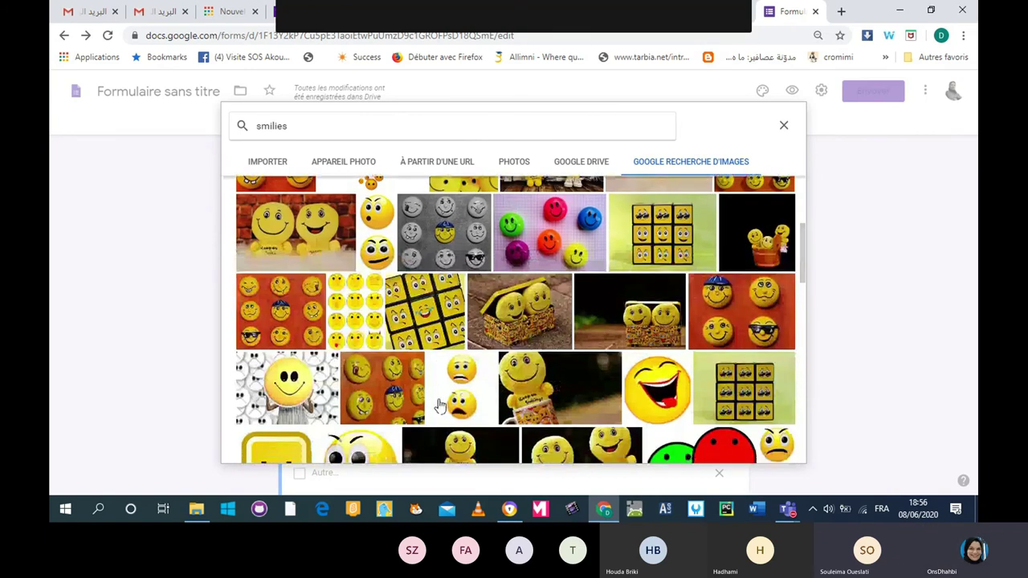
pyautogui.scroll(-6, 439, 405)
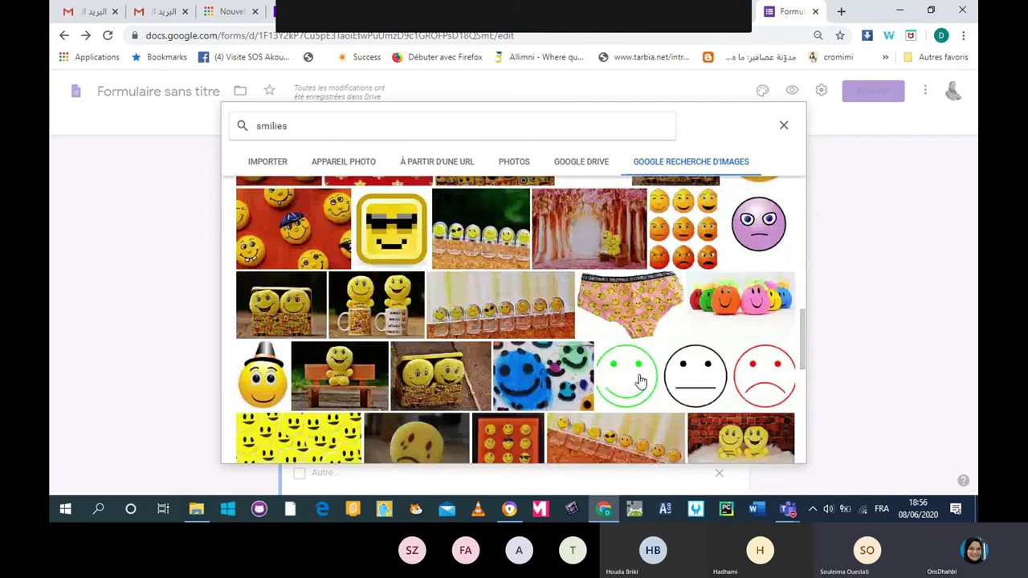
pyautogui.scroll(-5, 640, 381)
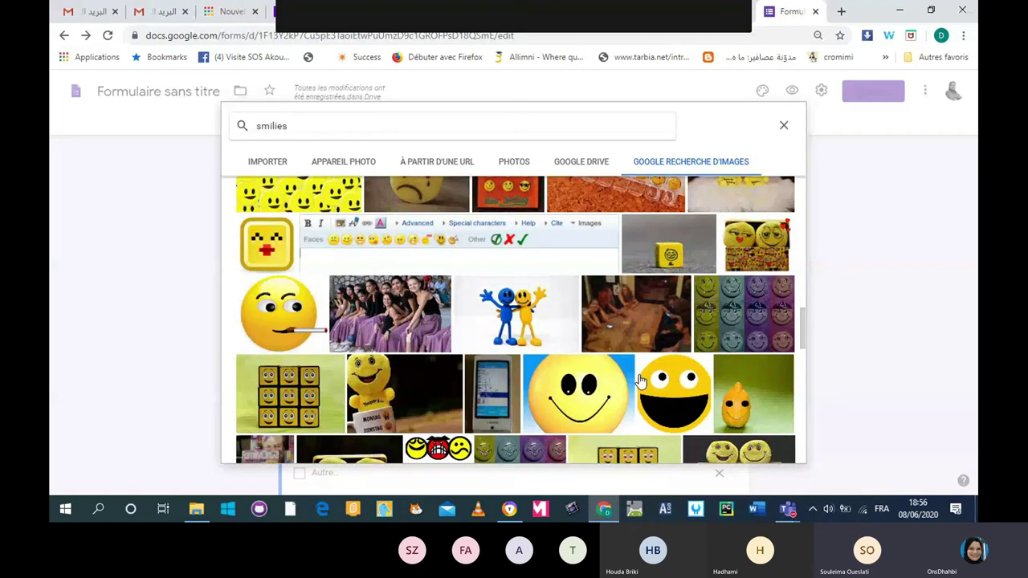
pyautogui.scroll(-5, 640, 381)
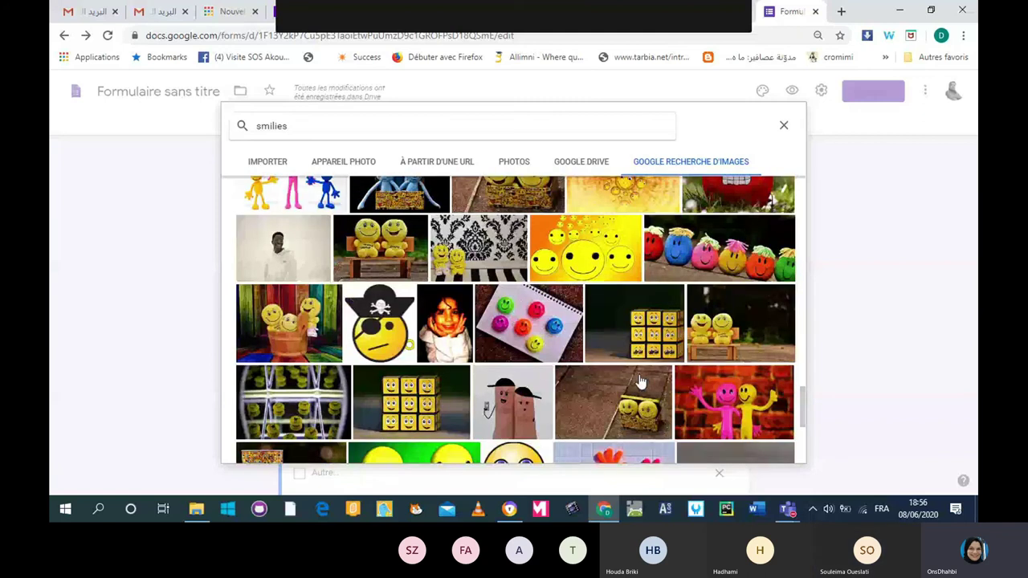
pyautogui.scroll(-2, 640, 381)
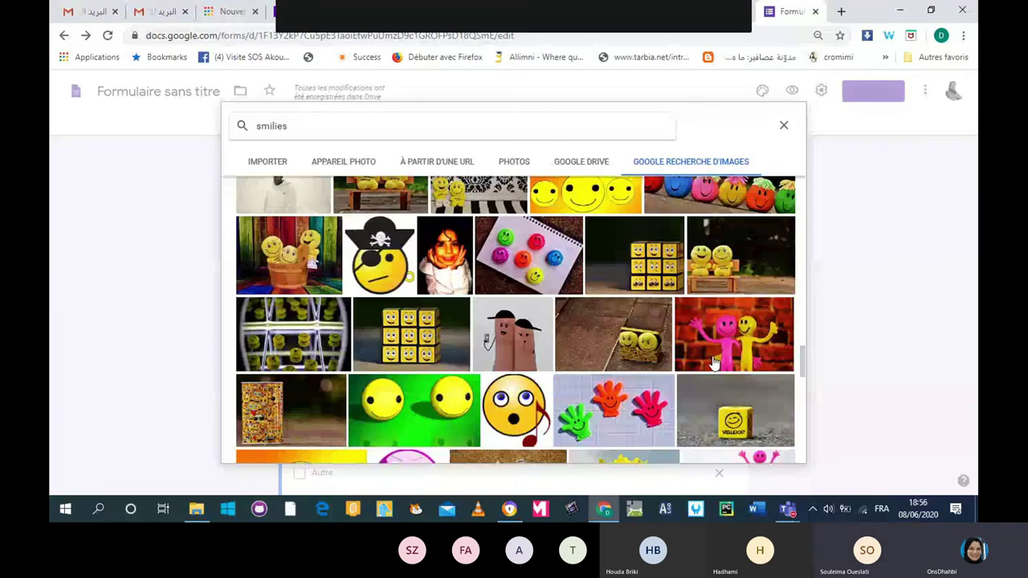
pyautogui.scroll(-3, 713, 363)
pyautogui.scroll(-3, 713, 363)
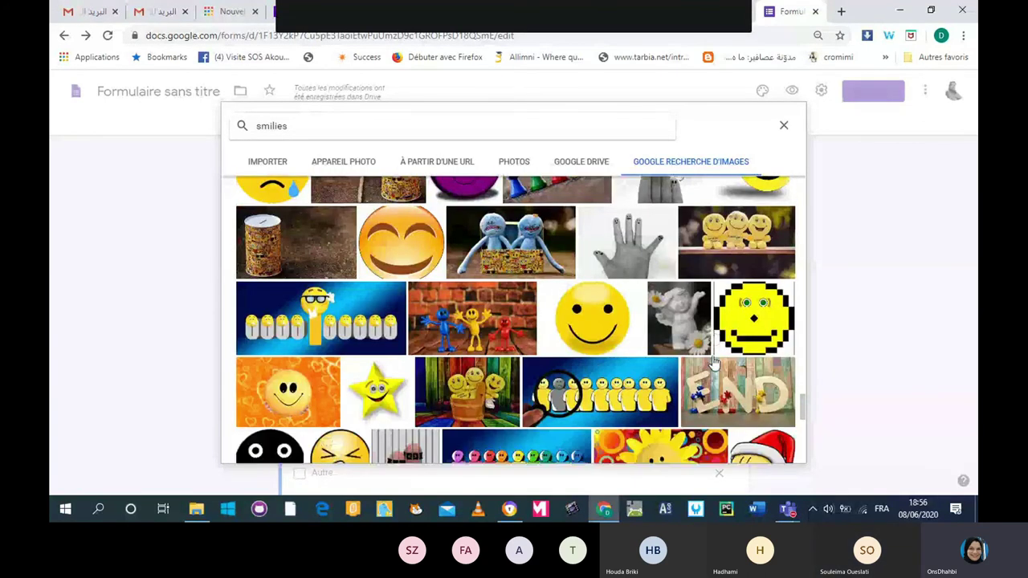
pyautogui.scroll(-3, 713, 363)
pyautogui.scroll(-3, 713, 363)
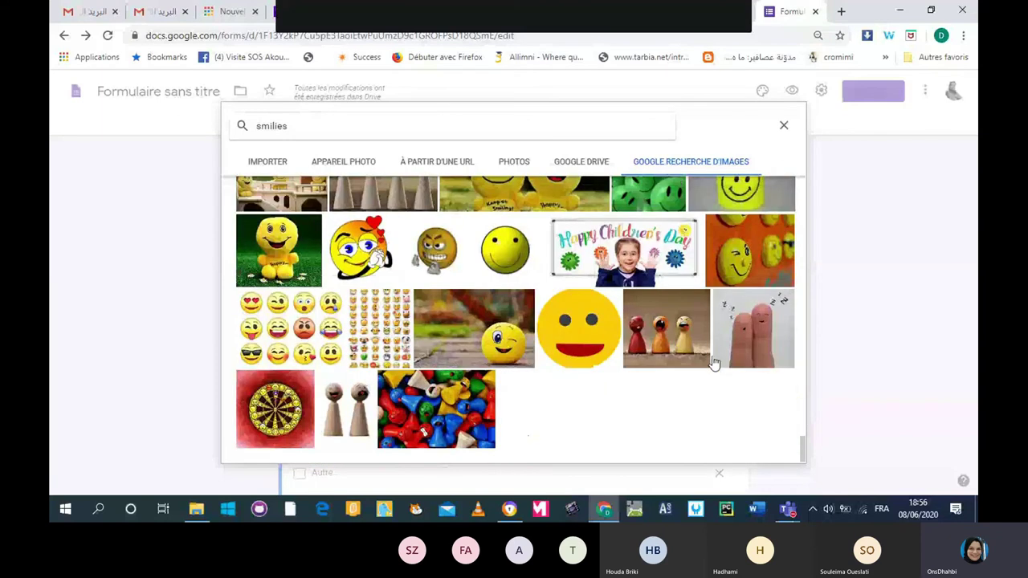
pyautogui.scroll(-3, 713, 363)
pyautogui.scroll(-3, 707, 401)
# Admit the waiting participant into the video meeting, then return to the form.
pyautogui.click(701, 430)
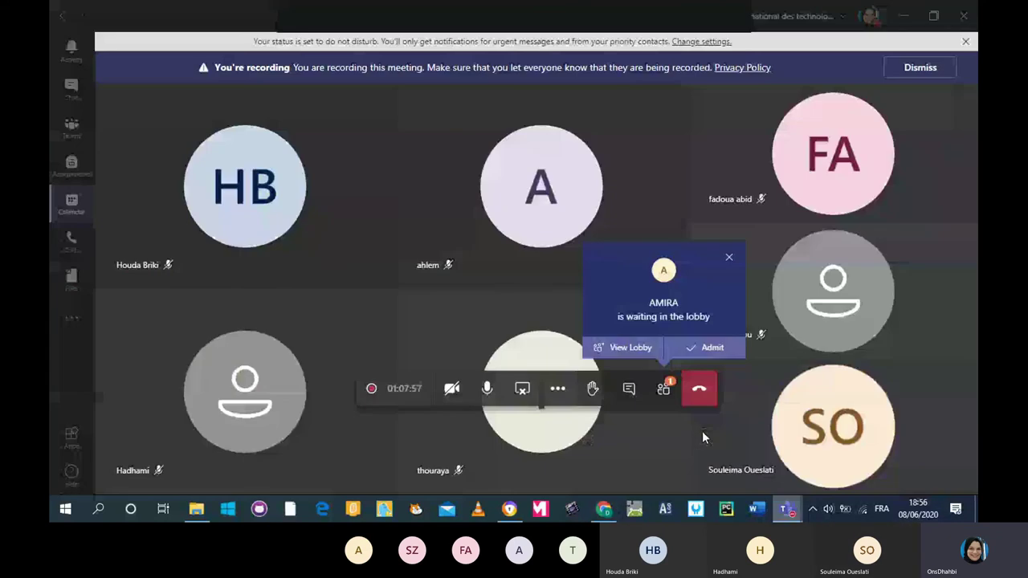
pyautogui.click(697, 350)
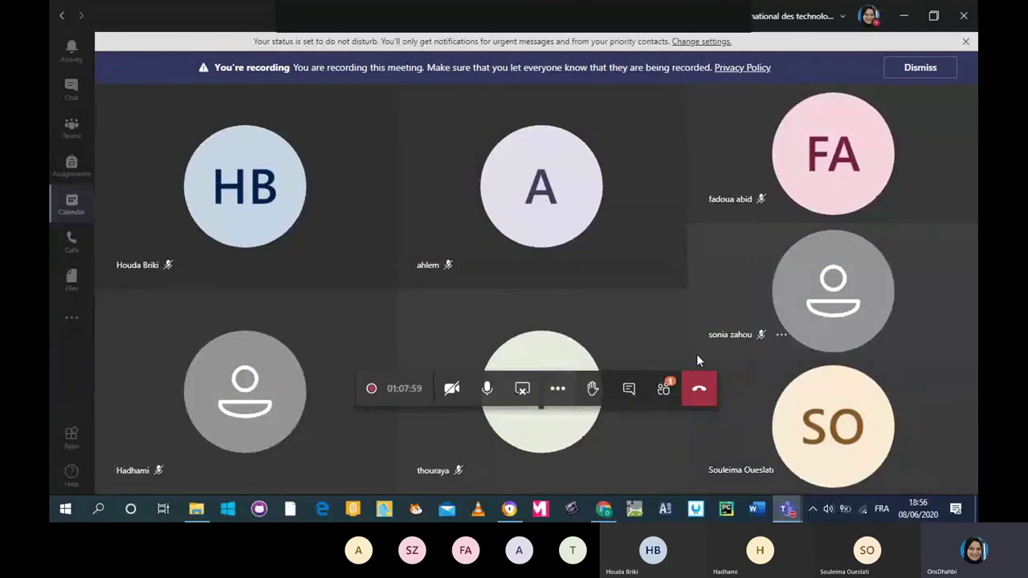
pyautogui.click(605, 512)
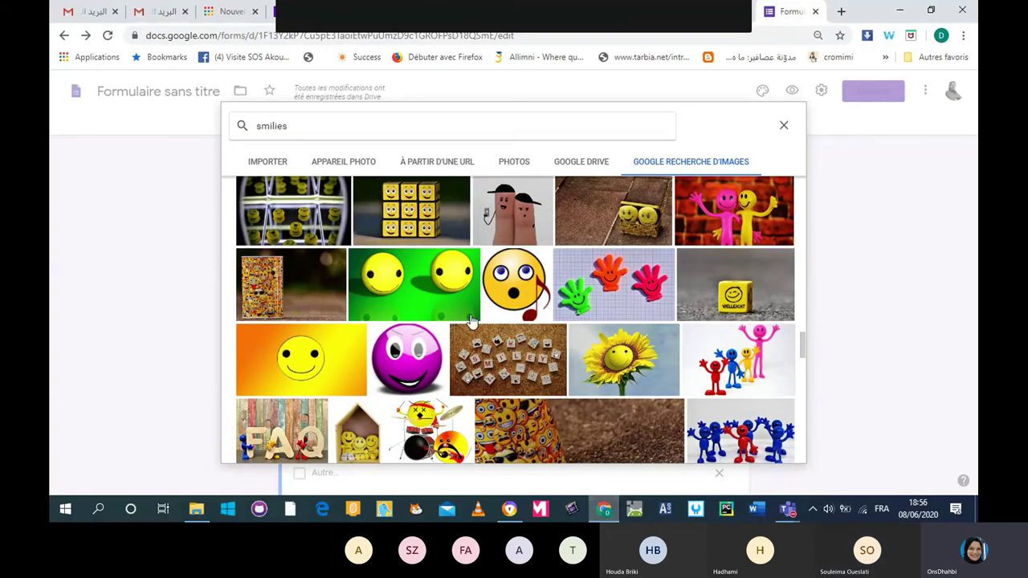
# Insert the round yellow smiley image under the Bonne option.
pyautogui.scroll(5, 464, 319)
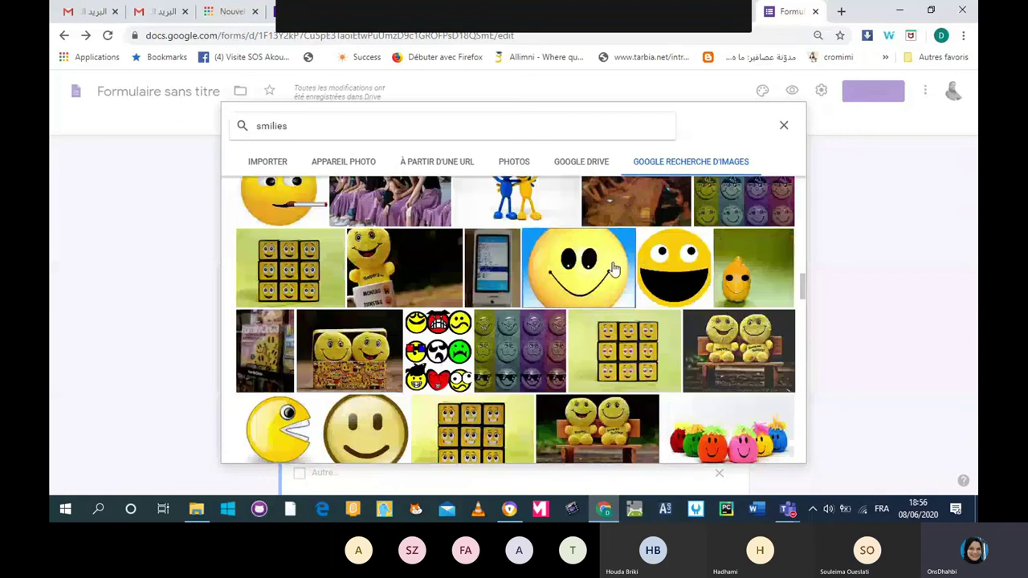
pyautogui.click(613, 268)
pyautogui.click(754, 447)
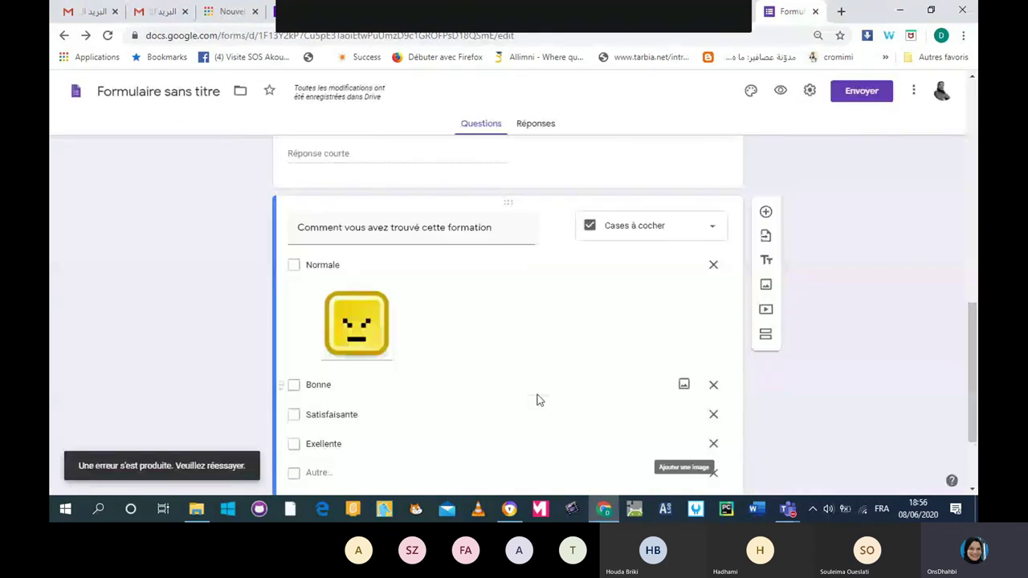
# Search Google Images for 'smilies' for the Exellente option and browse results.
pyautogui.scroll(-1, 351, 370)
pyautogui.click(683, 375)
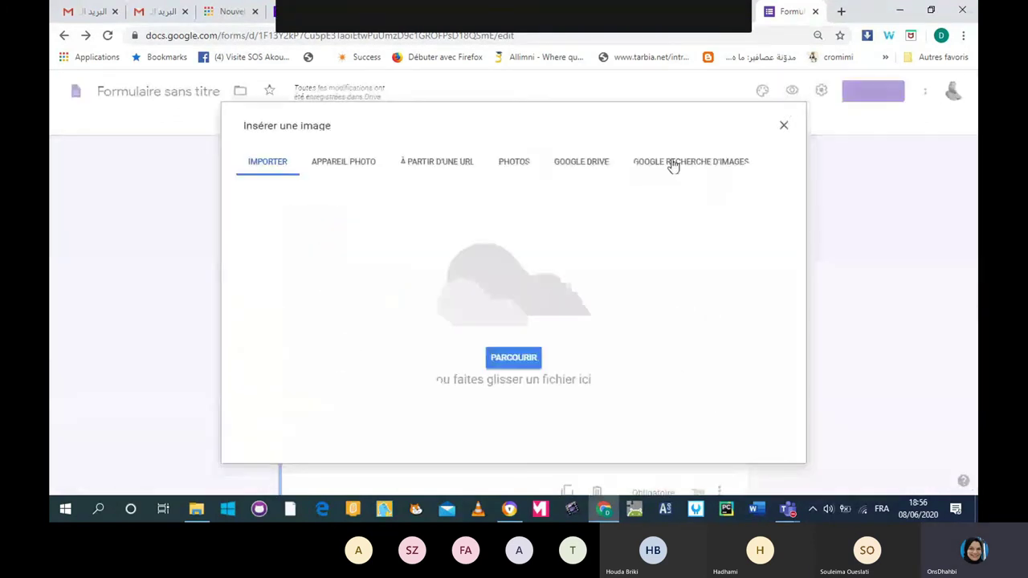
pyautogui.click(670, 164)
pyautogui.click(475, 126)
pyautogui.write('smilies')
pyautogui.press('Return')
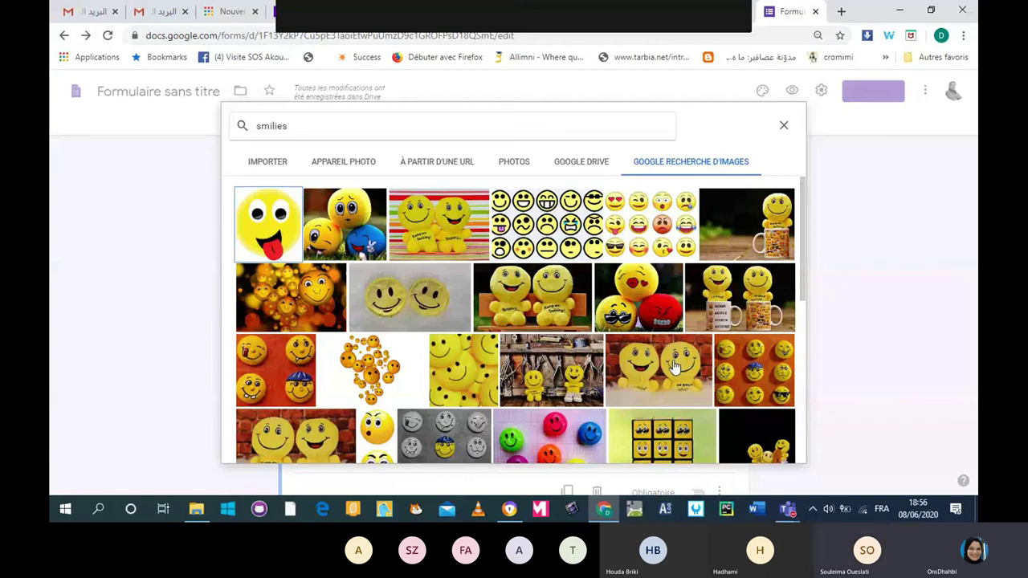
pyautogui.scroll(-2, 673, 367)
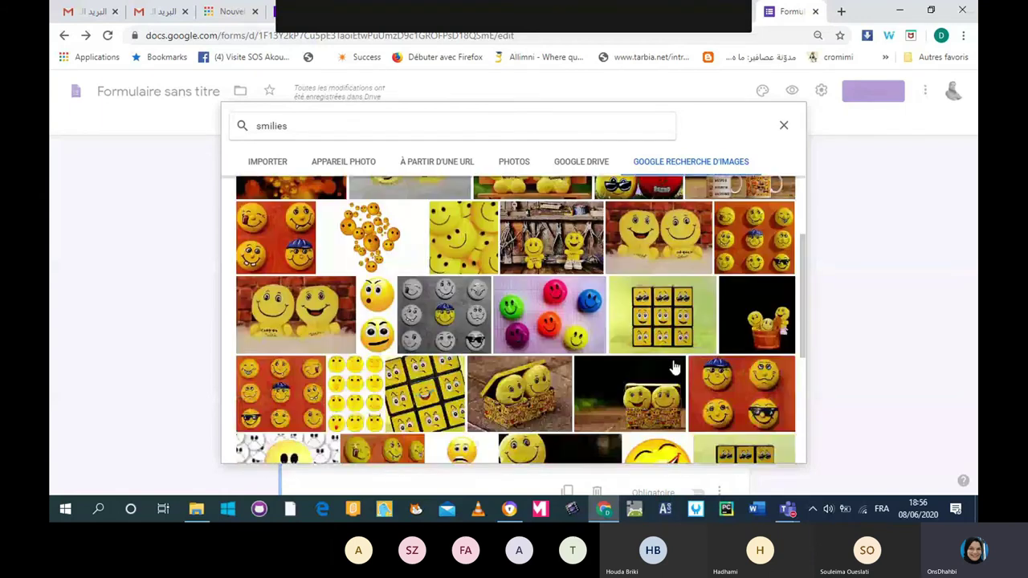
pyautogui.scroll(-3, 673, 367)
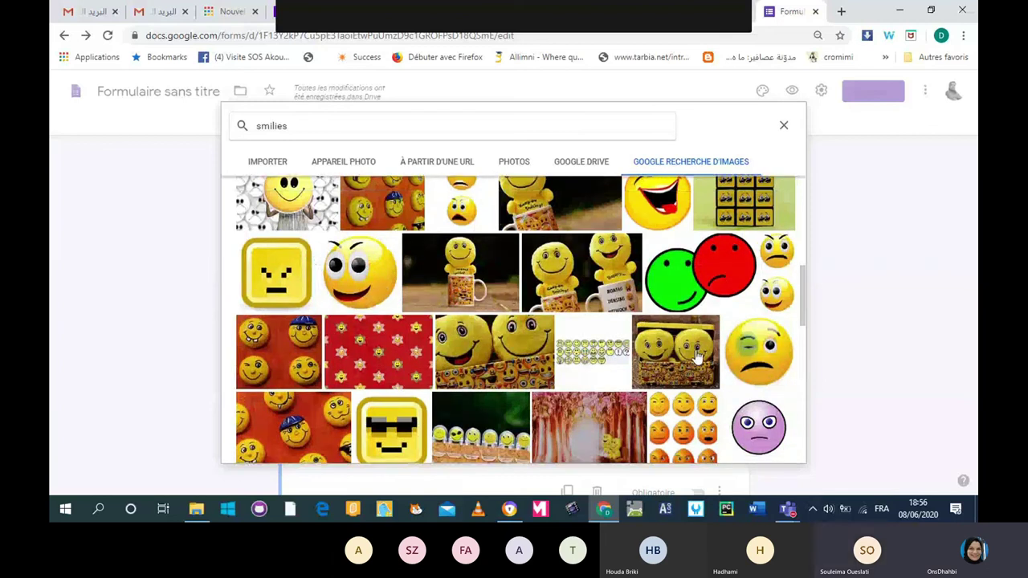
pyautogui.scroll(-5, 697, 357)
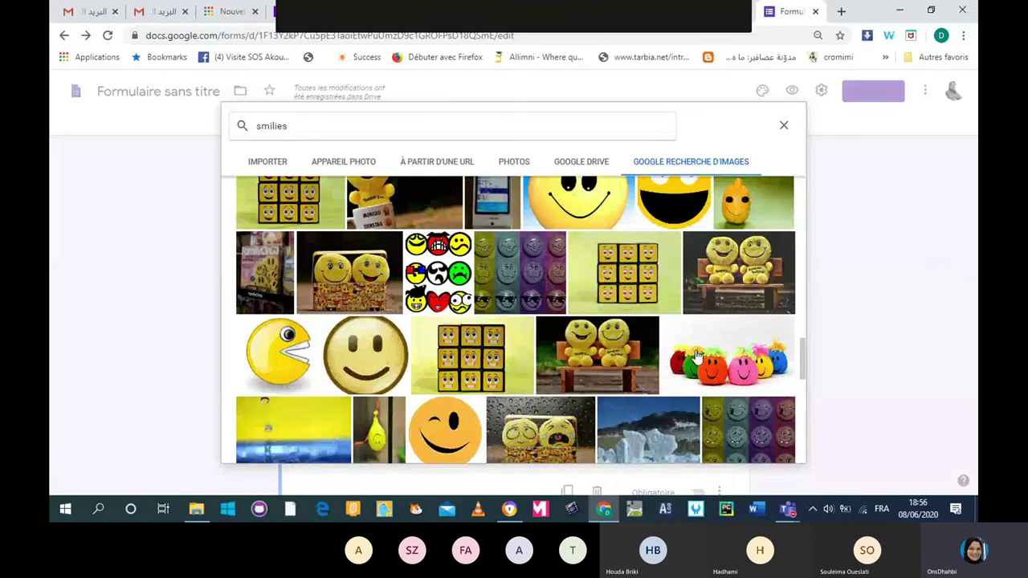
pyautogui.scroll(-3, 697, 356)
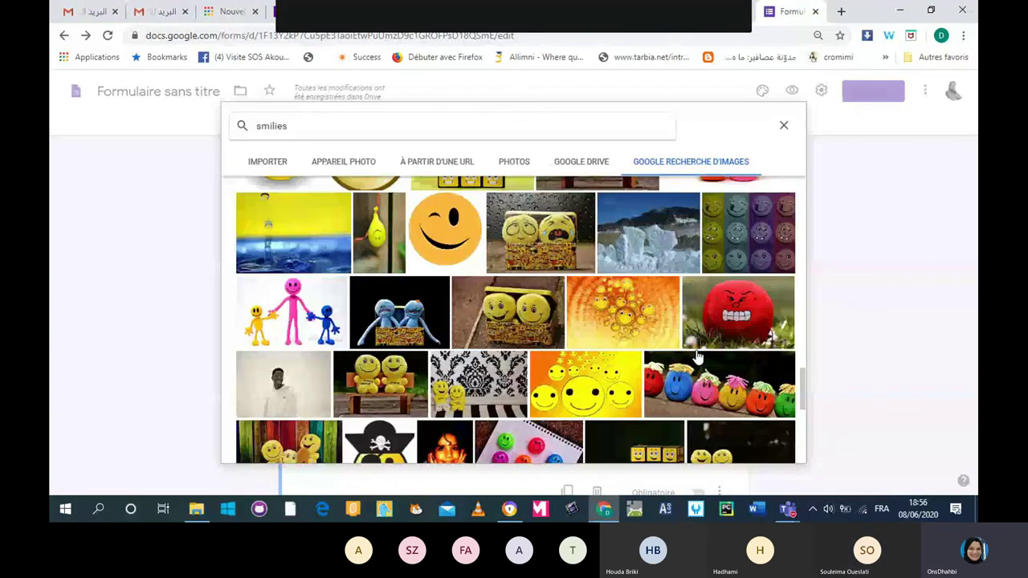
pyautogui.scroll(-3, 696, 357)
pyautogui.scroll(-2, 697, 356)
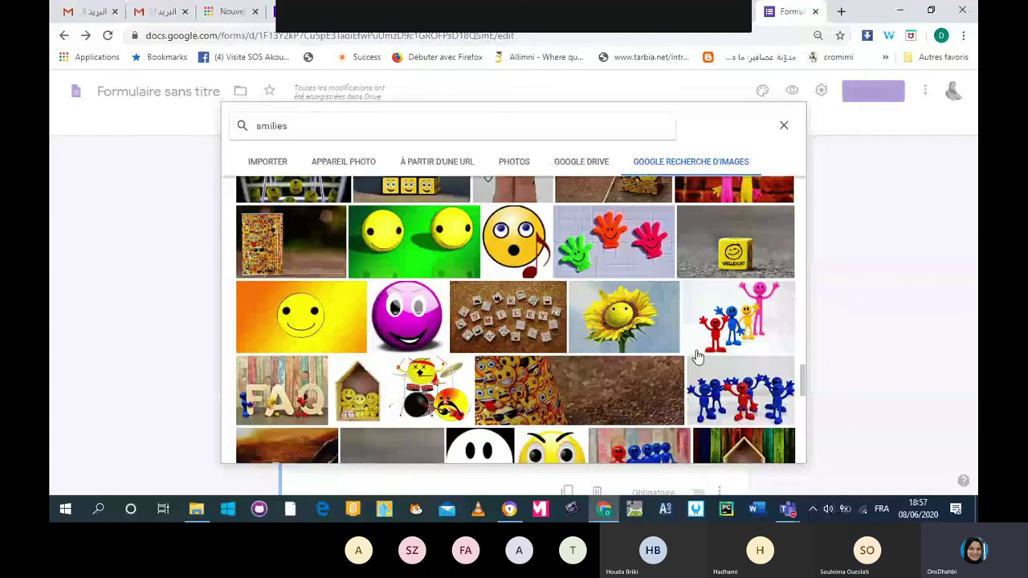
pyautogui.scroll(-1, 697, 356)
# Refine to 'smilies bien', insert the winking thumbs-up smiley, and open theme options.
pyautogui.click(334, 129)
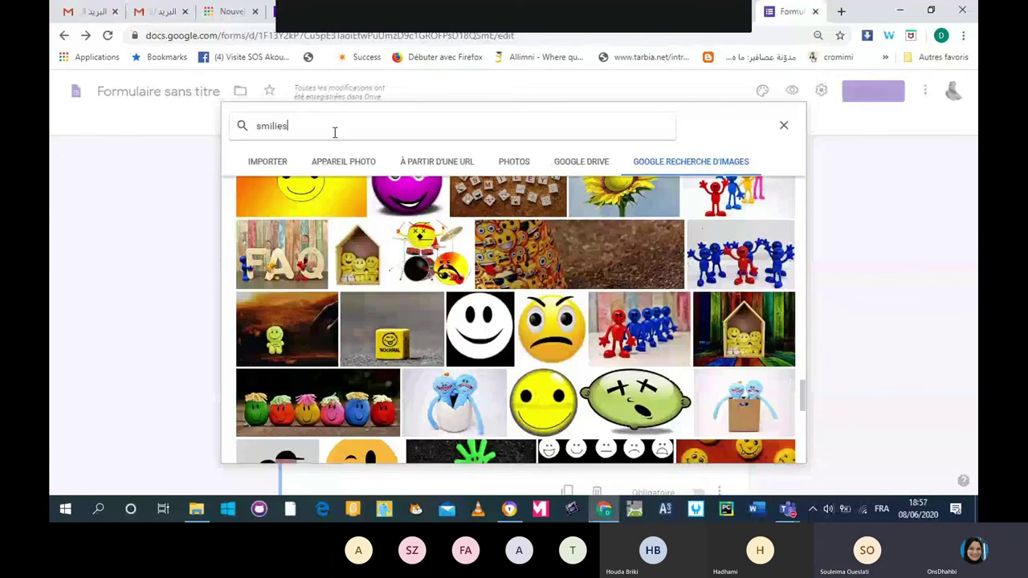
pyautogui.write('bien')
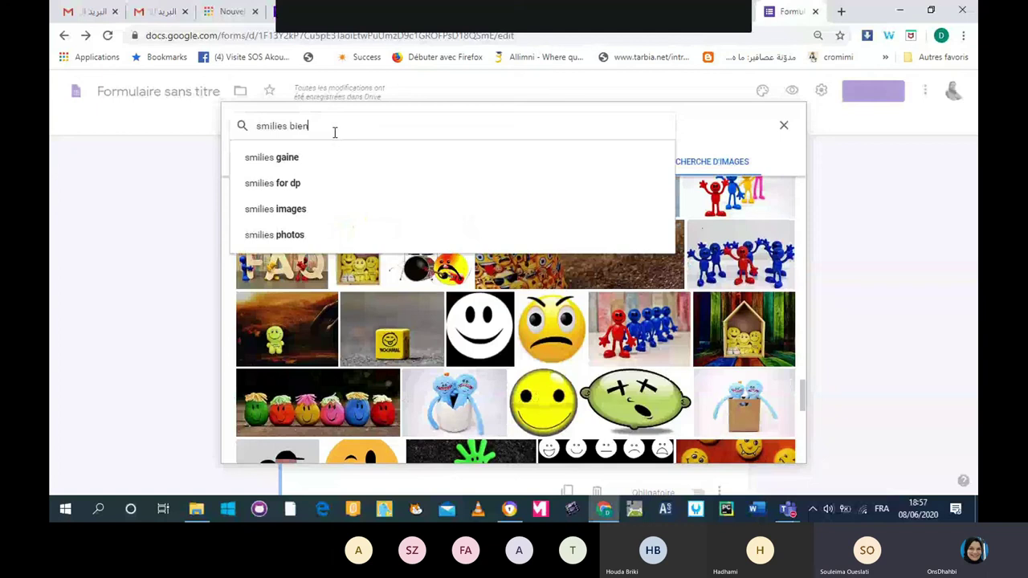
pyautogui.press('Return')
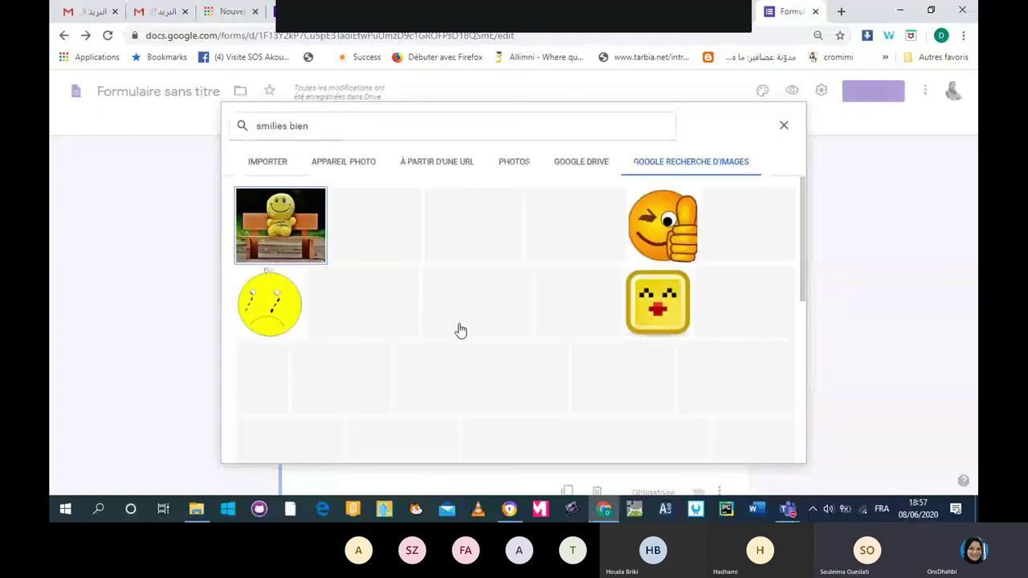
pyautogui.click(650, 232)
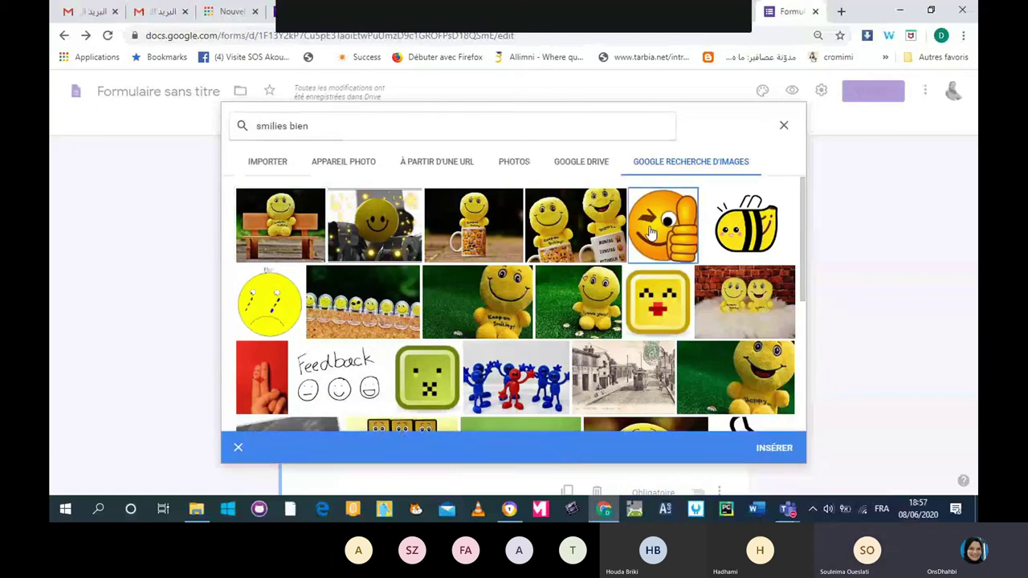
pyautogui.click(772, 448)
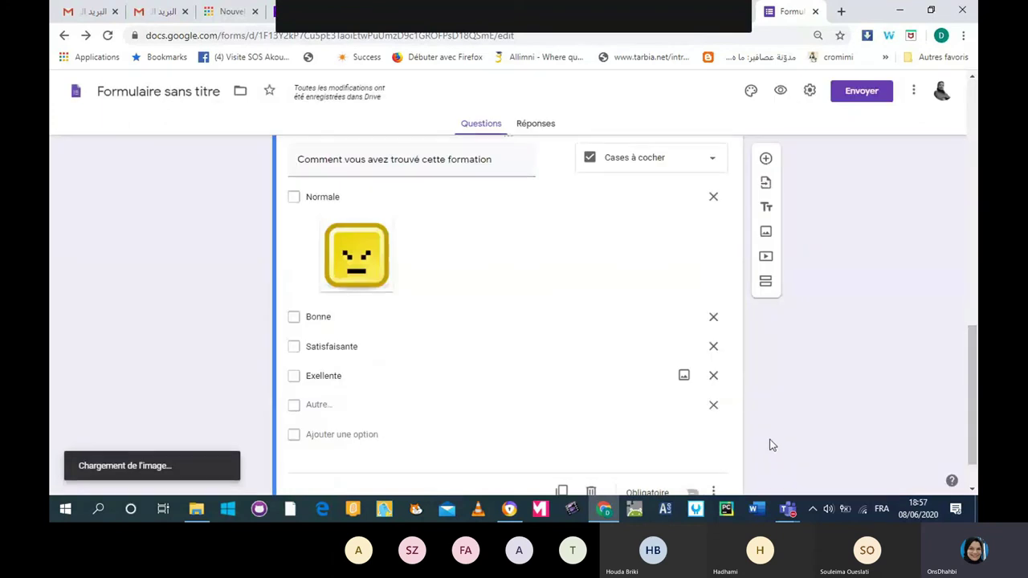
pyautogui.moveTo(969, 379); pyautogui.dragTo(969, 402)
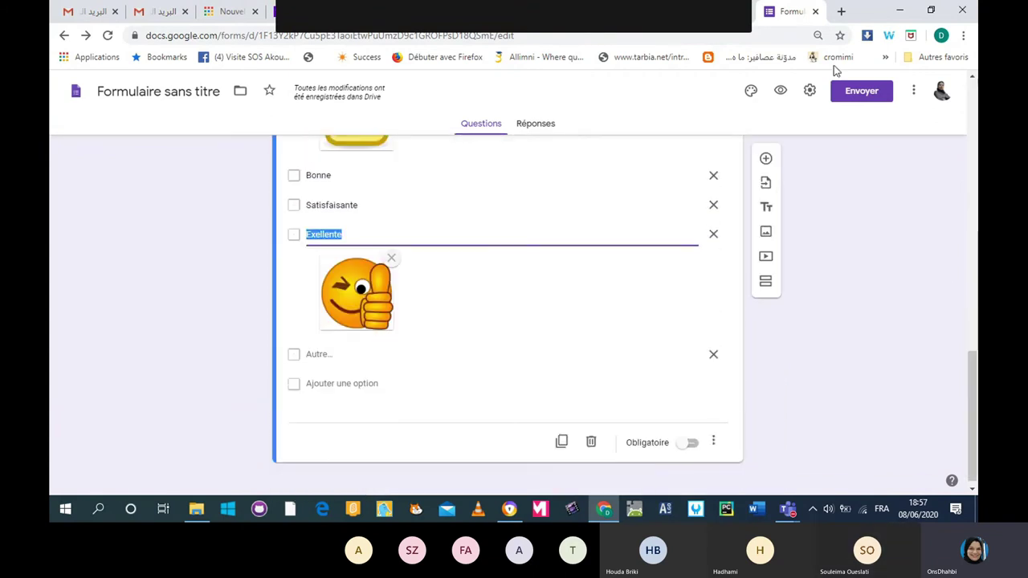
pyautogui.click(750, 93)
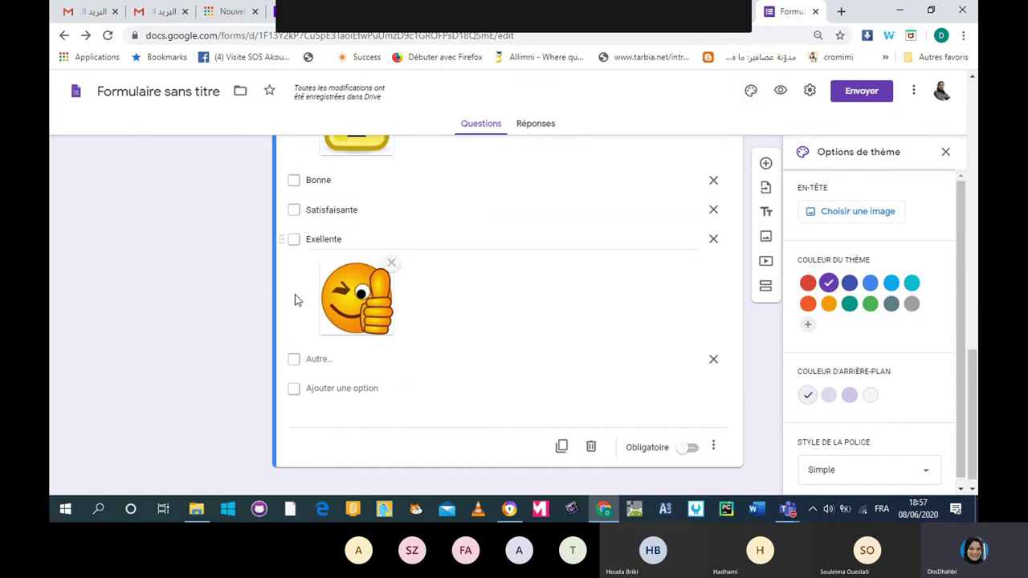
# Set the theme colour to green with a light-green background.
pyautogui.scroll(10, 294, 299)
pyautogui.scroll(2, 291, 302)
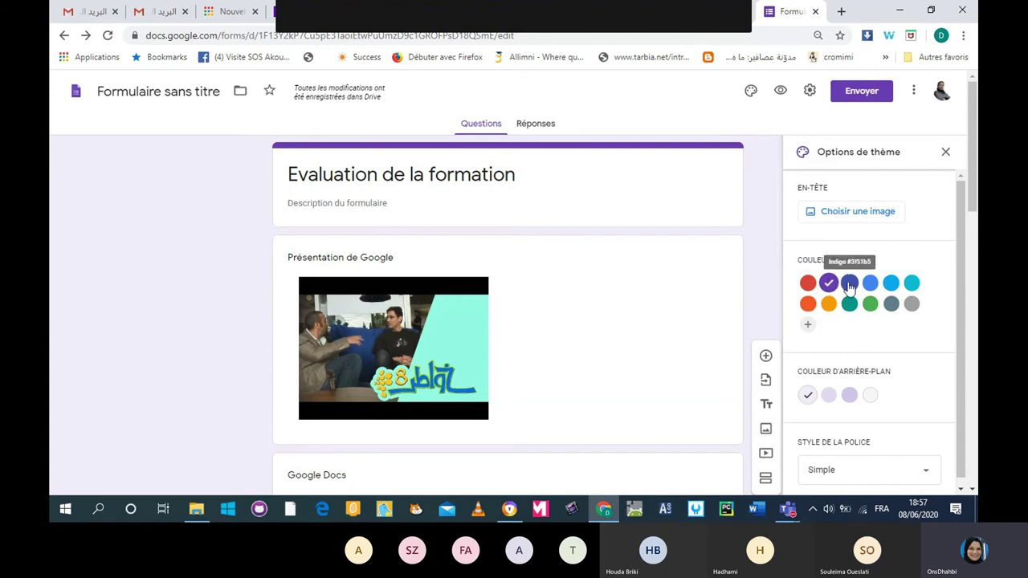
pyautogui.click(807, 282)
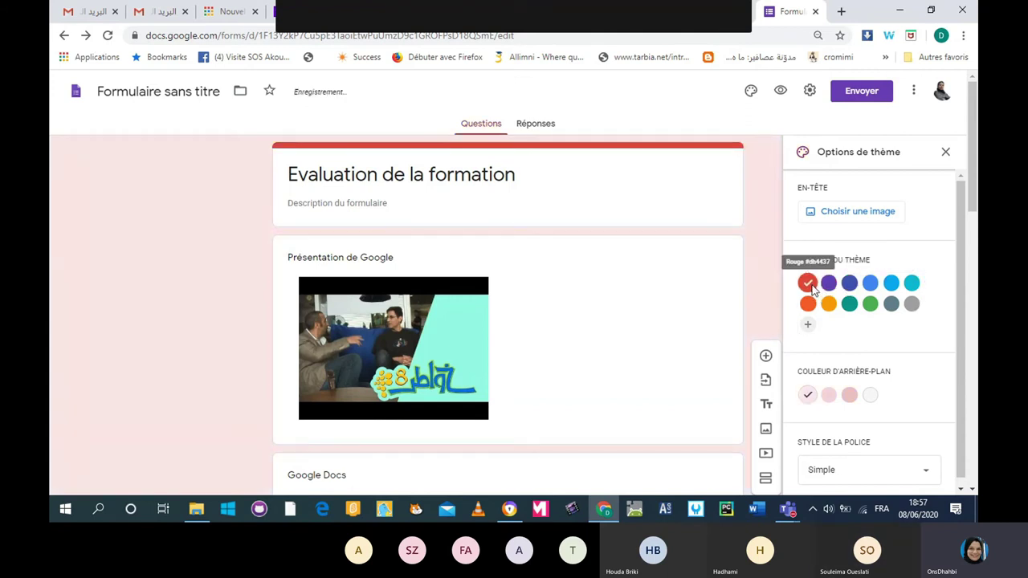
pyautogui.click(828, 283)
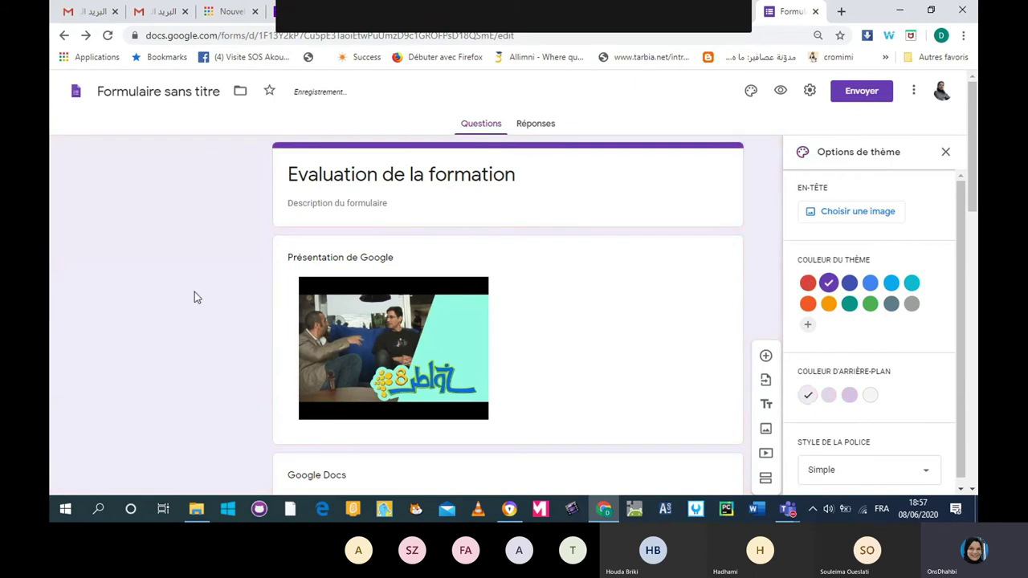
pyautogui.click(827, 304)
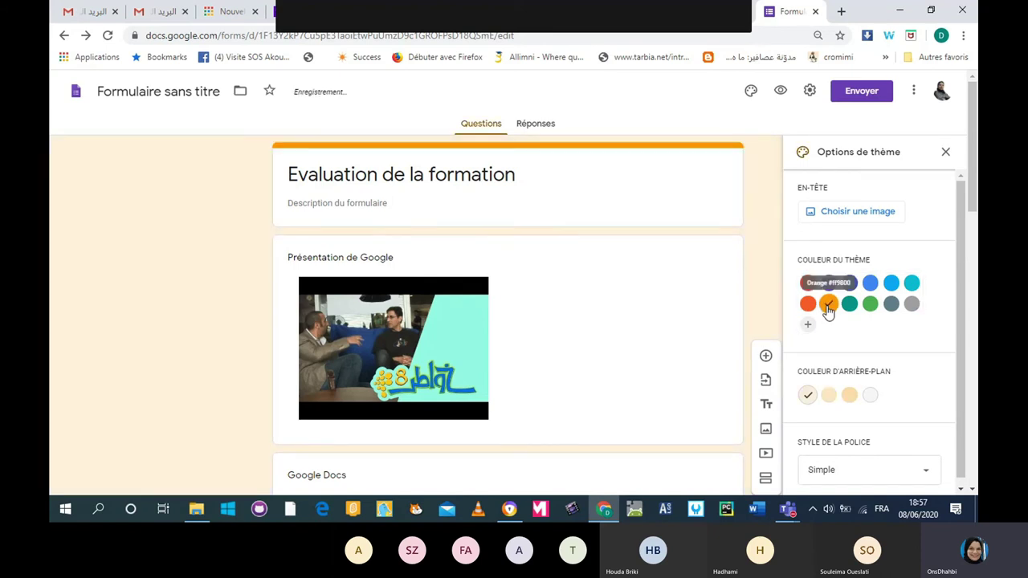
pyautogui.click(809, 304)
pyautogui.click(869, 303)
pyautogui.click(830, 397)
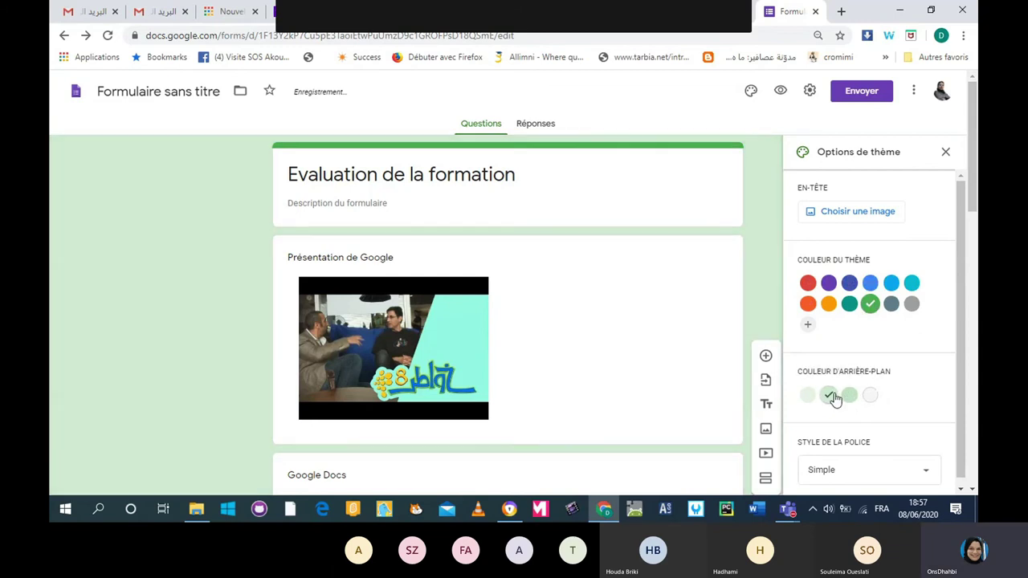
pyautogui.click(848, 396)
# Set the font style to Décoratif and open the header image chooser.
pyautogui.click(925, 461)
pyautogui.click(835, 419)
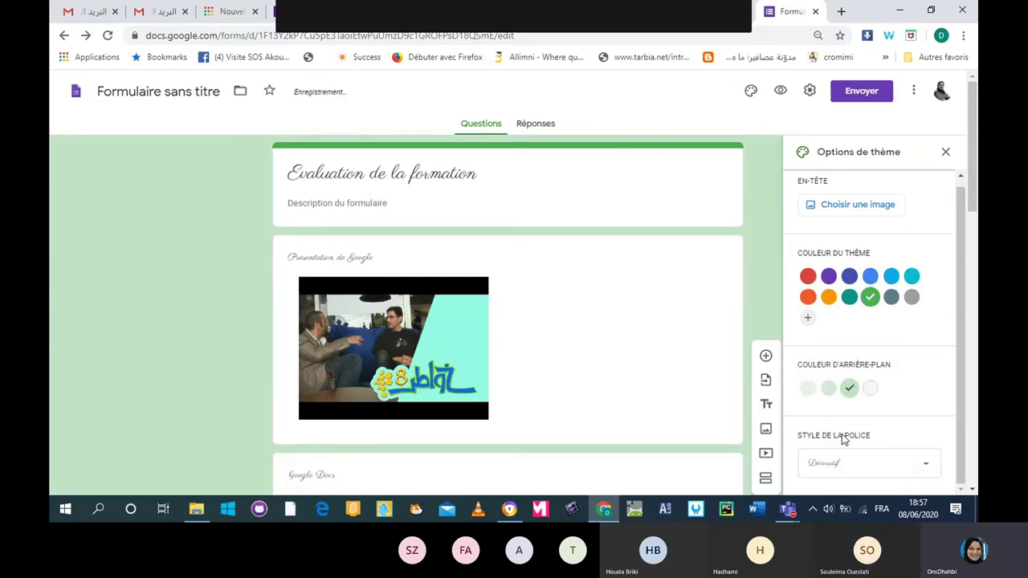
pyautogui.click(850, 472)
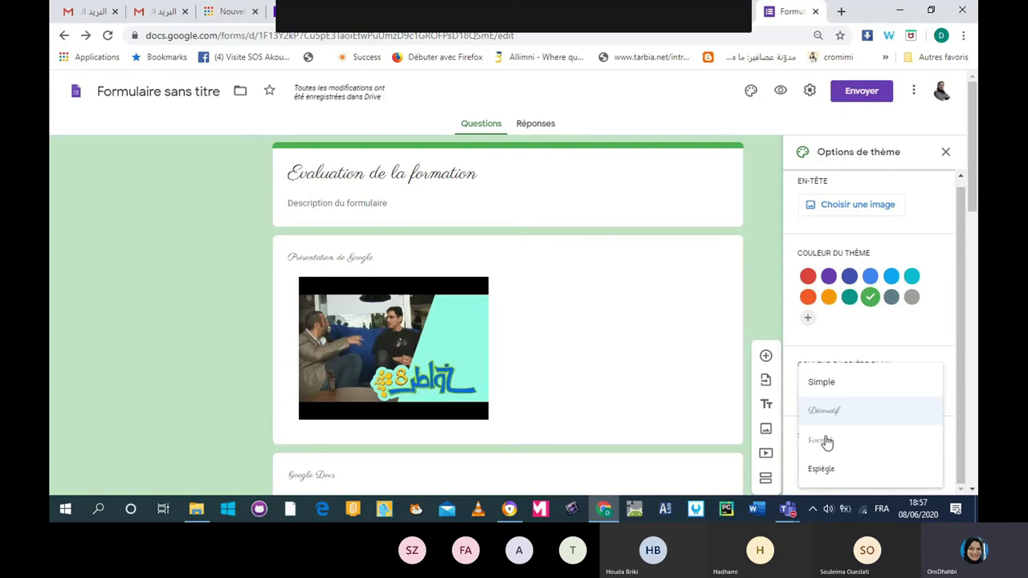
pyautogui.click(825, 474)
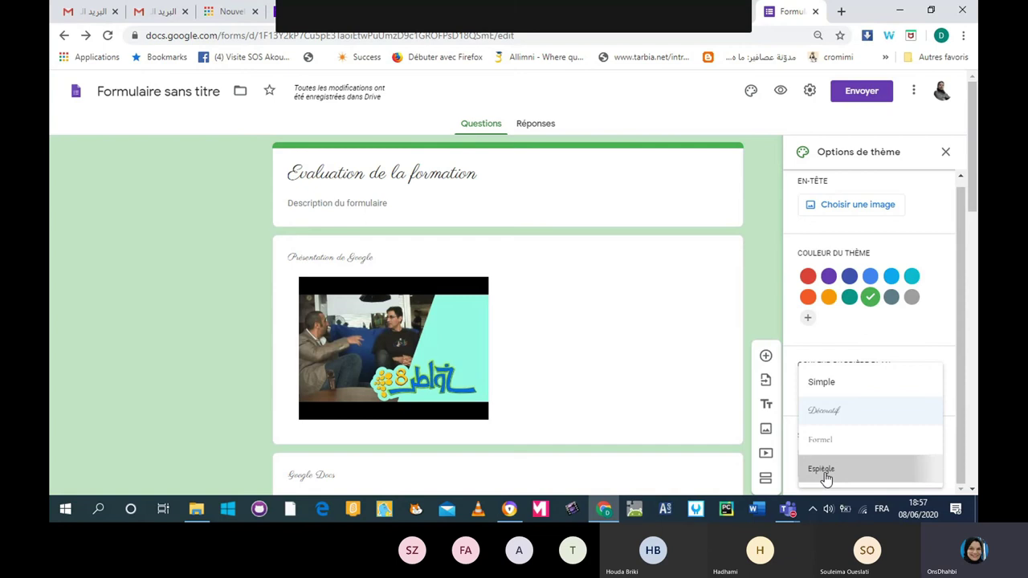
pyautogui.click(825, 477)
pyautogui.click(825, 477)
pyautogui.click(844, 419)
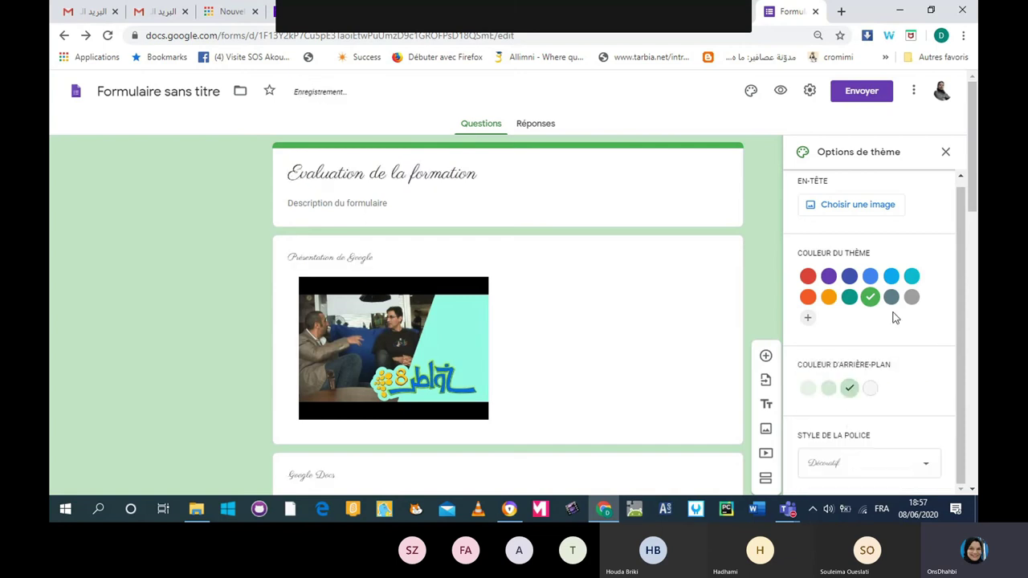
pyautogui.click(874, 214)
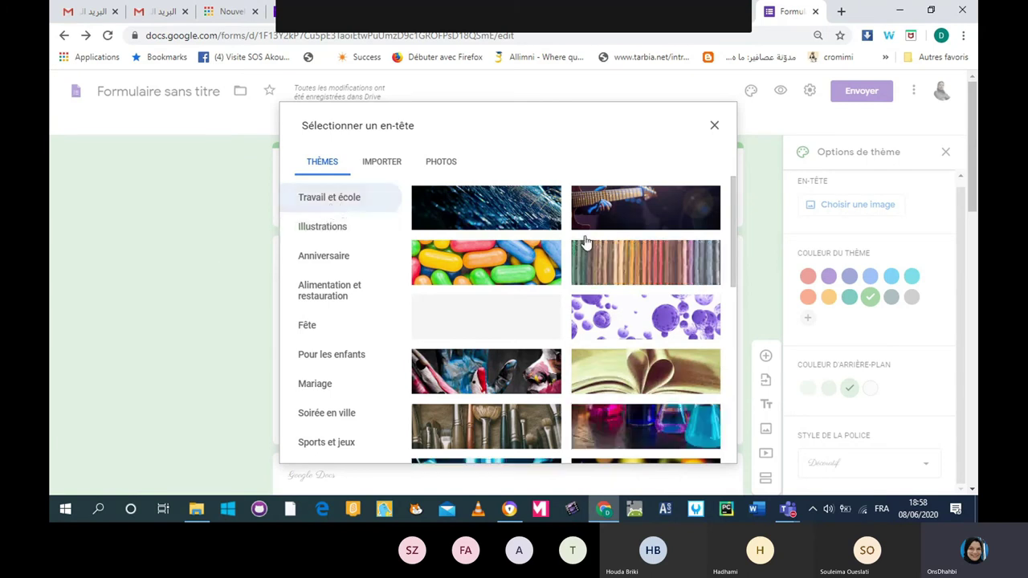
pyautogui.scroll(-1, 585, 241)
pyautogui.scroll(-3, 585, 241)
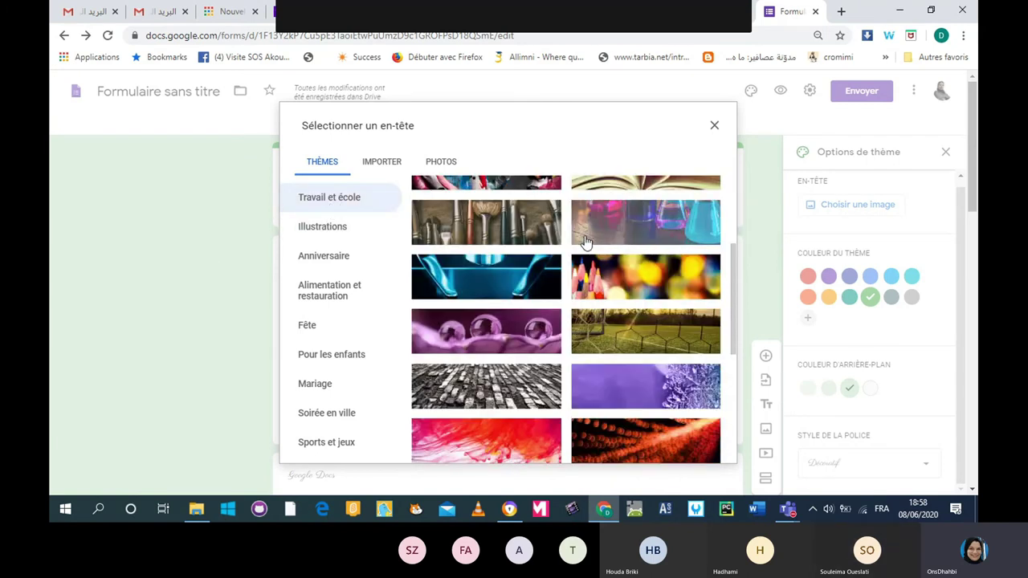
pyautogui.scroll(-3, 585, 240)
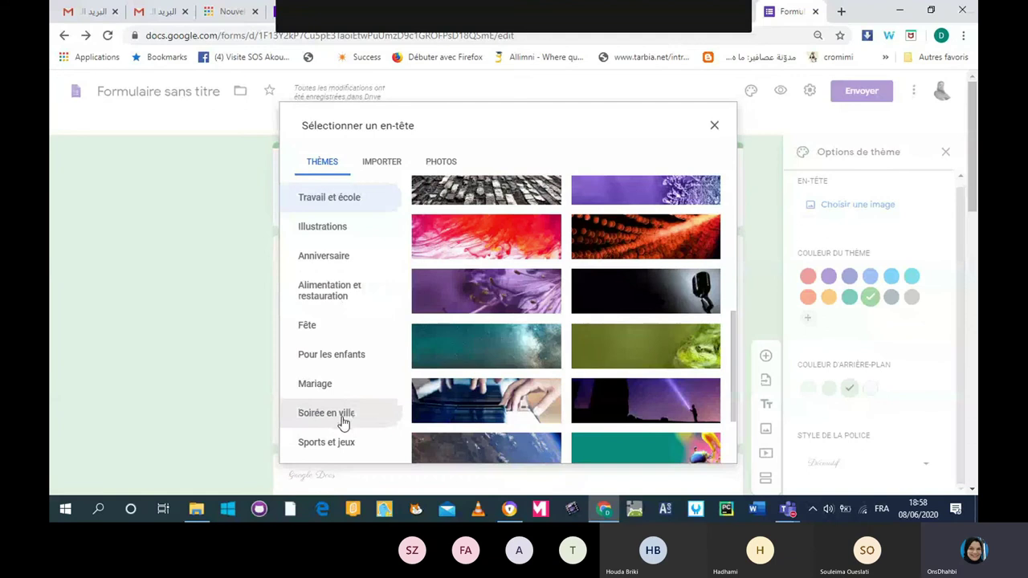
pyautogui.scroll(-3, 632, 365)
pyautogui.scroll(-2, 632, 365)
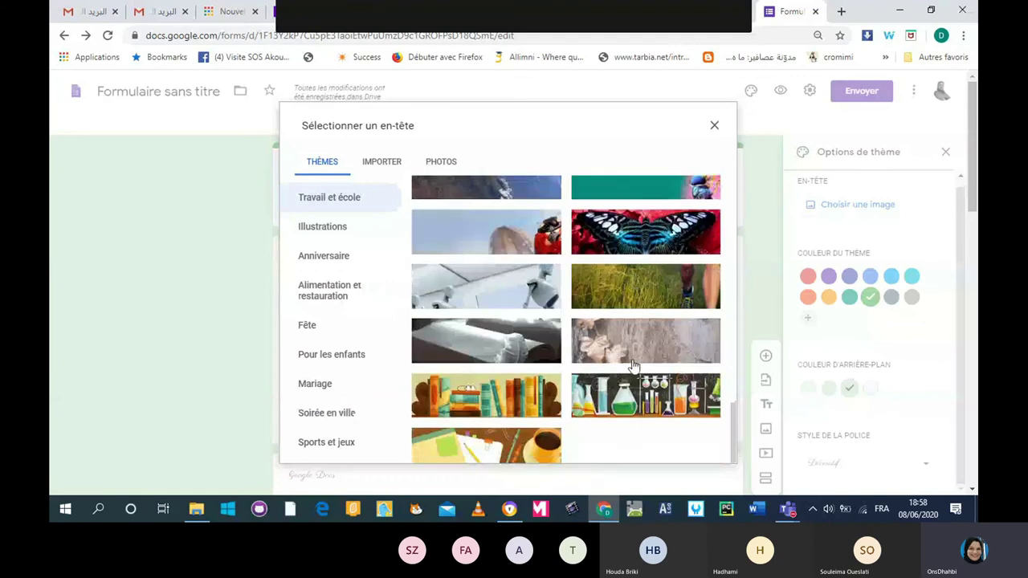
pyautogui.click(507, 396)
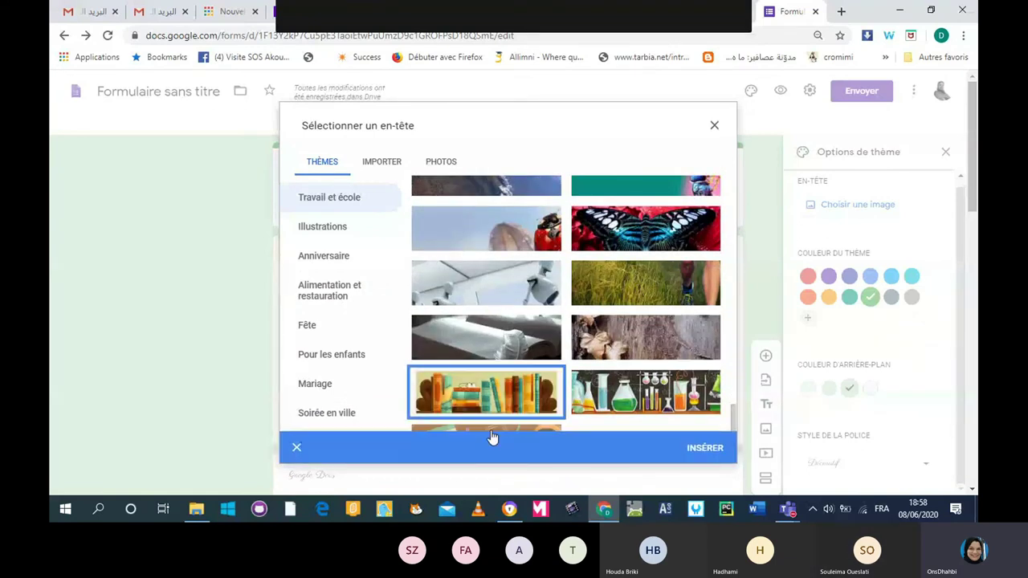
pyautogui.click(502, 428)
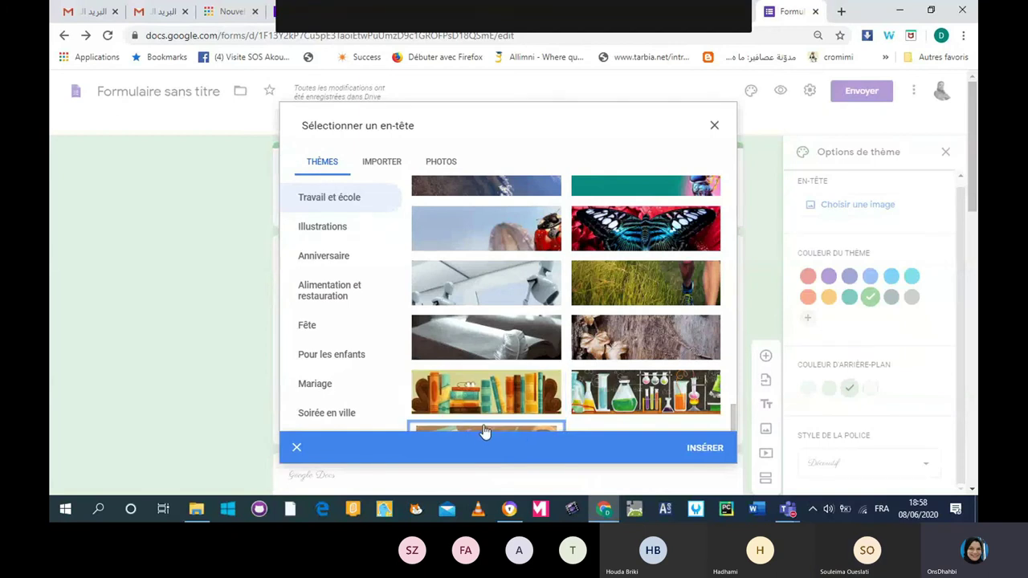
pyautogui.click(697, 455)
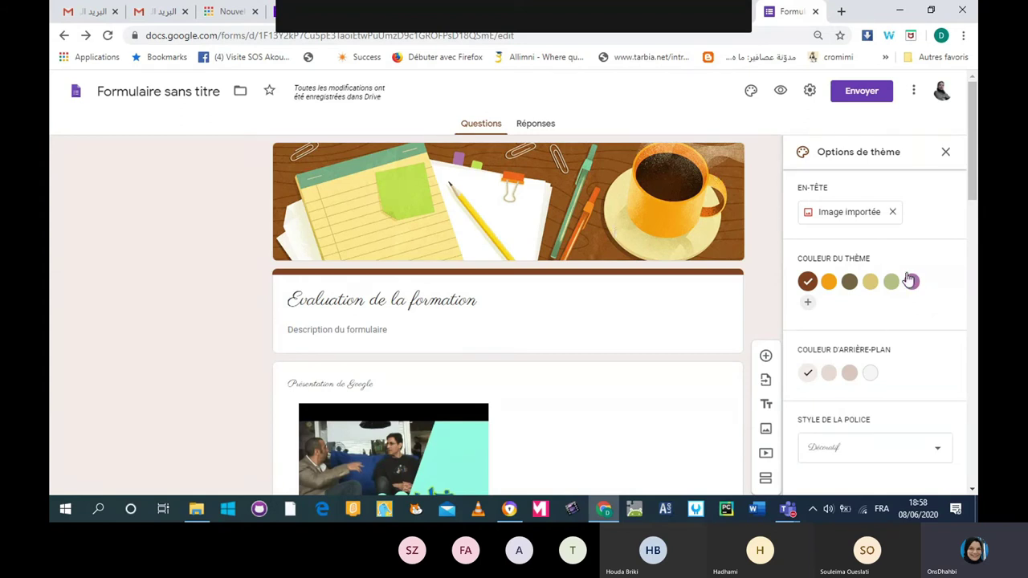
pyautogui.scroll(-2, 910, 265)
pyautogui.scroll(-5, 903, 273)
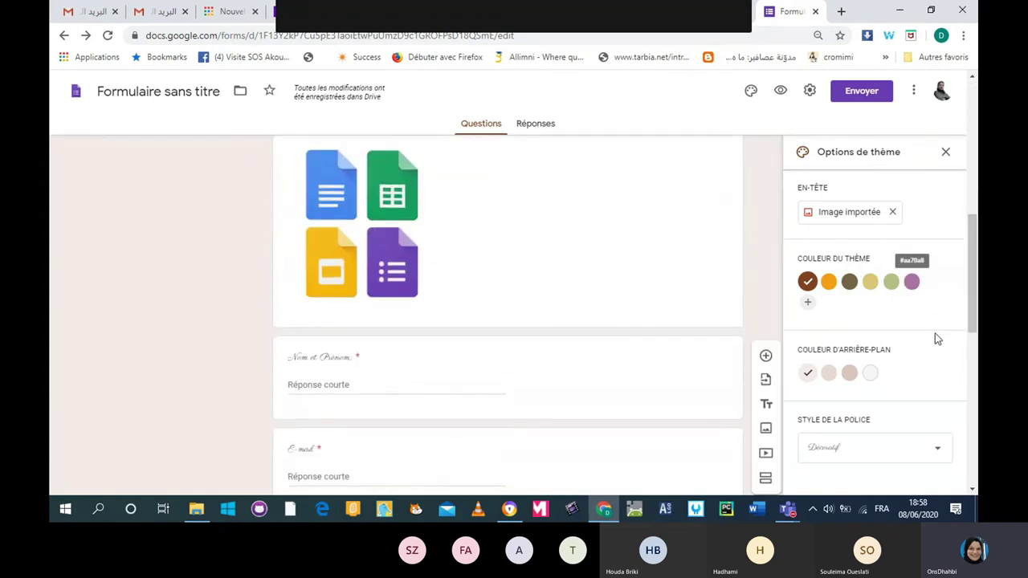
pyautogui.click(973, 489)
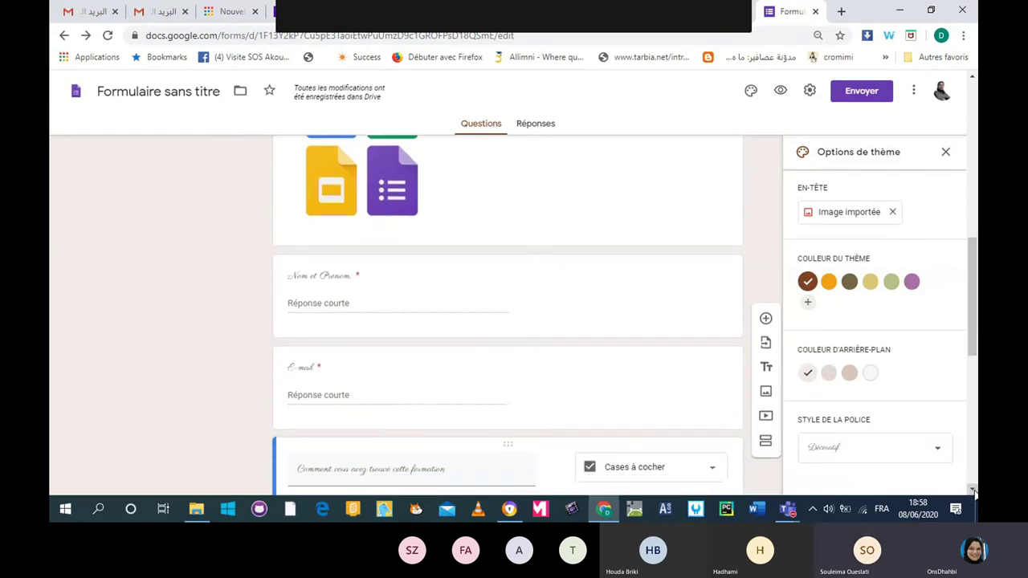
pyautogui.scroll(7, 896, 394)
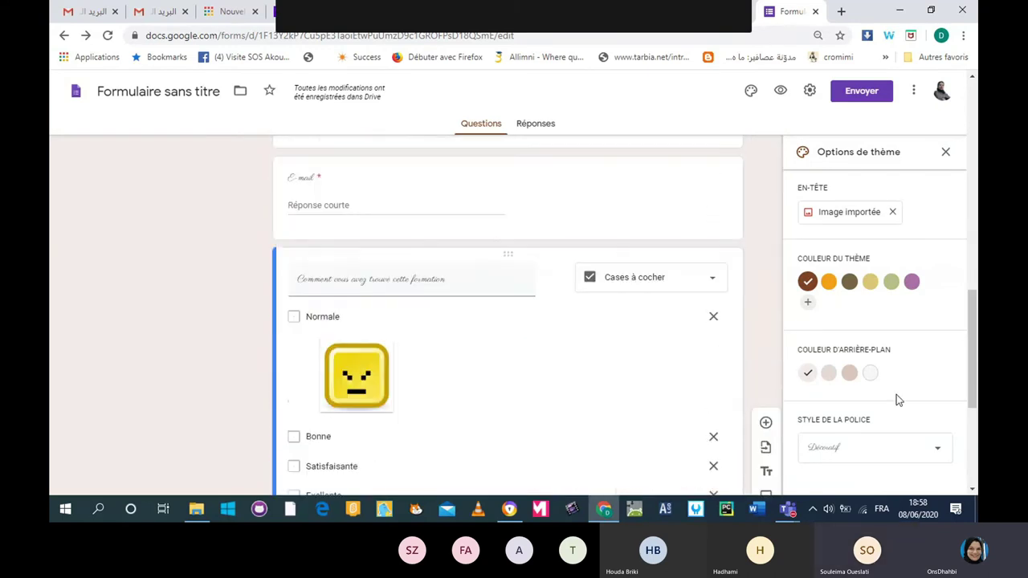
pyautogui.scroll(6, 896, 394)
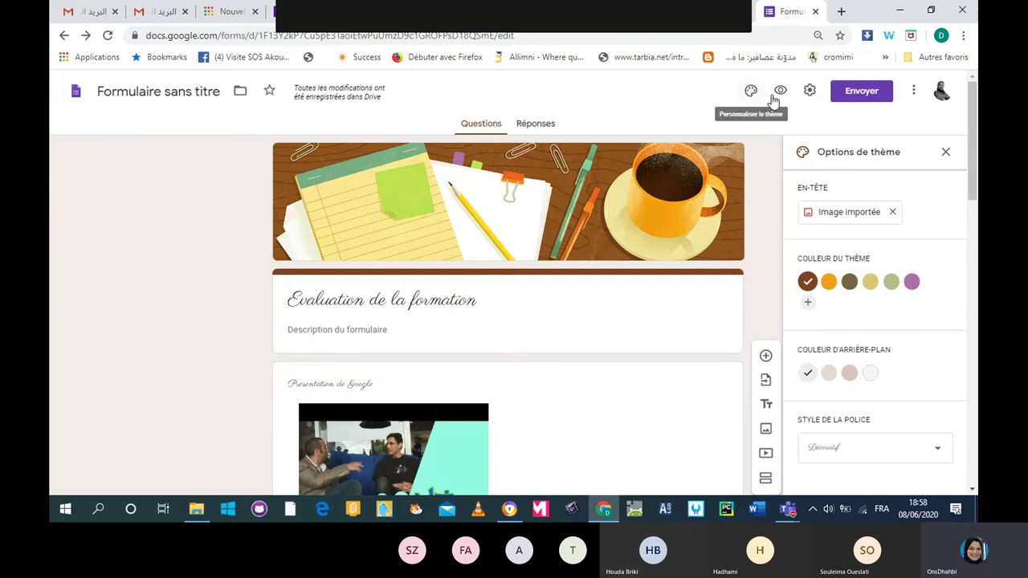
# Preview the form in a new tab and scroll through the respondent view.
pyautogui.click(779, 92)
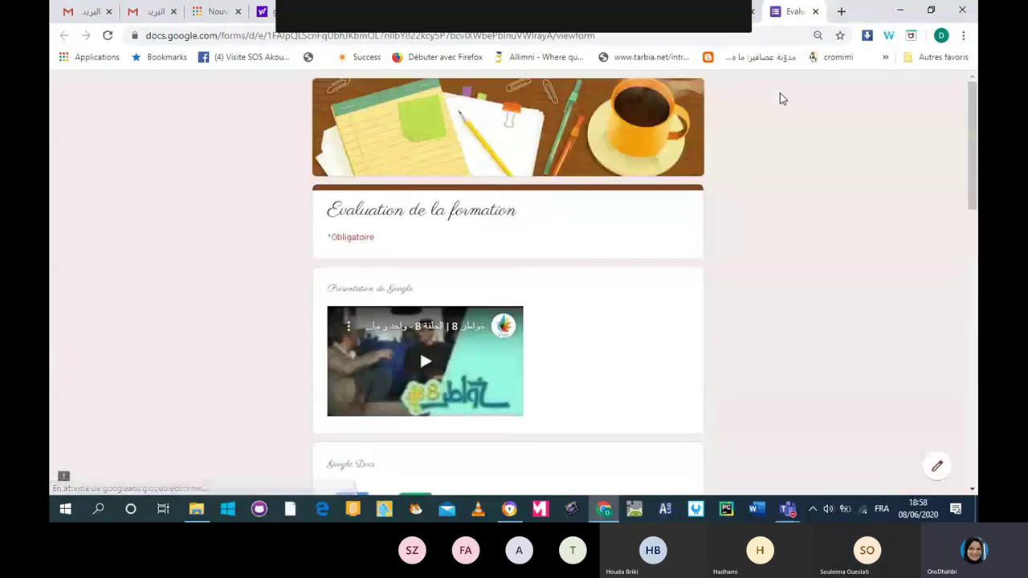
pyautogui.scroll(-5, 858, 220)
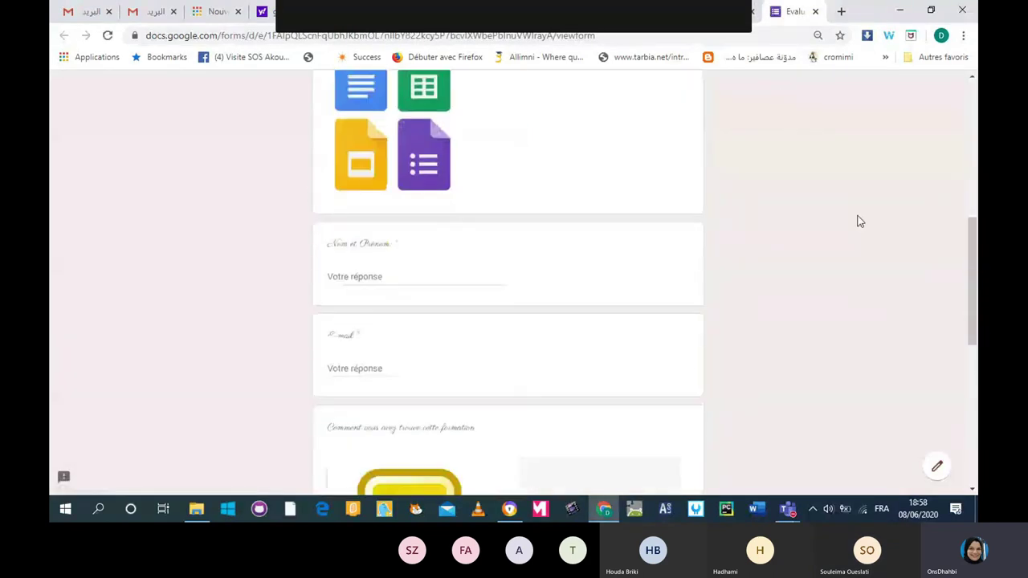
pyautogui.scroll(-5, 859, 222)
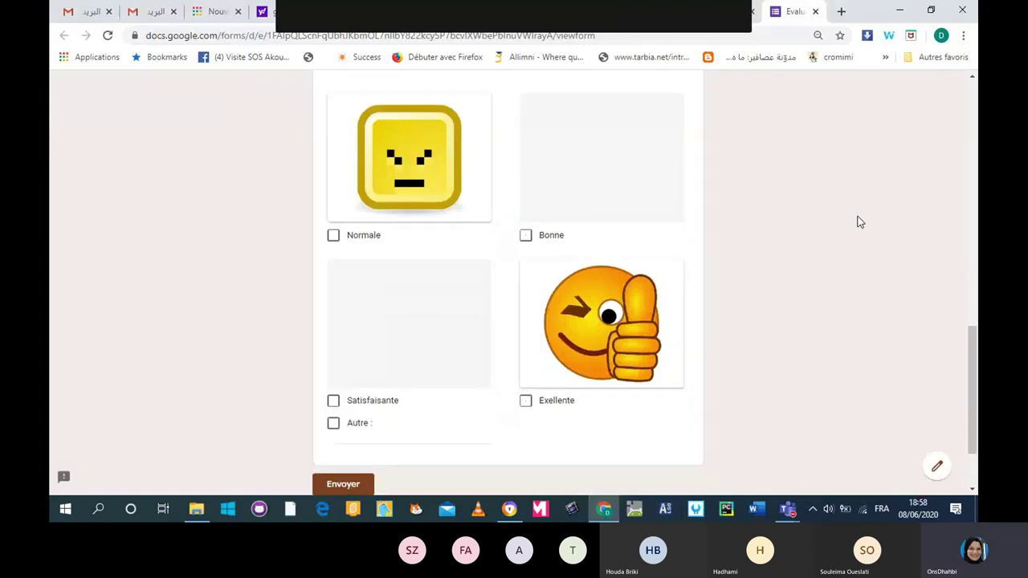
pyautogui.scroll(-2, 858, 223)
pyautogui.scroll(2, 859, 222)
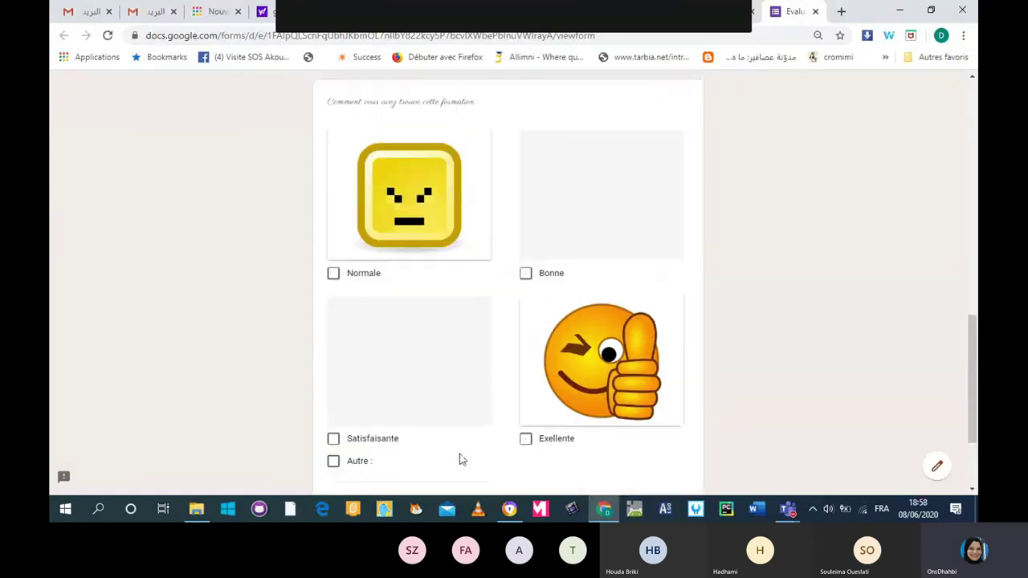
pyautogui.scroll(2, 859, 229)
pyautogui.scroll(5, 858, 223)
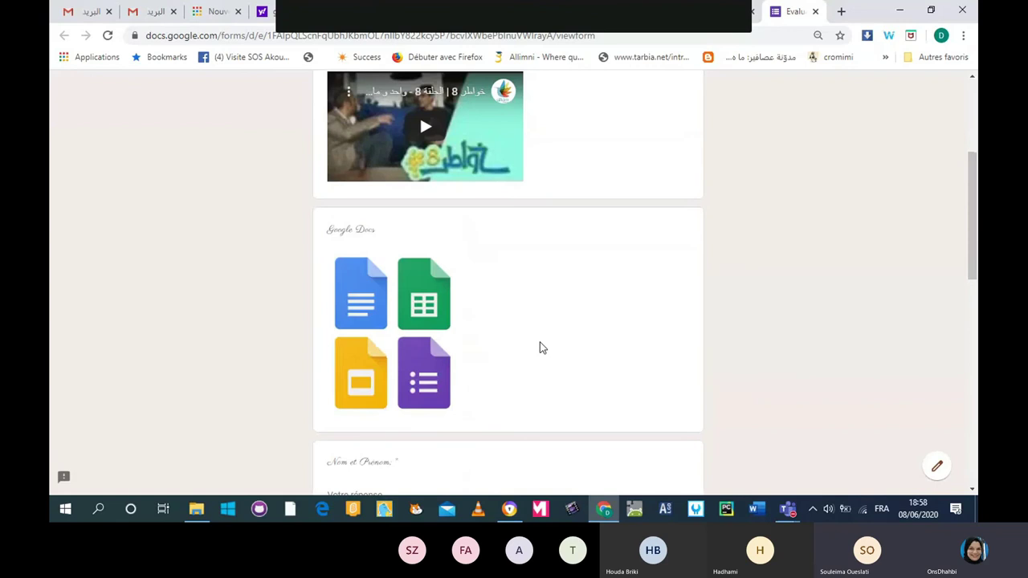
pyautogui.scroll(2, 419, 340)
pyautogui.scroll(1, 419, 341)
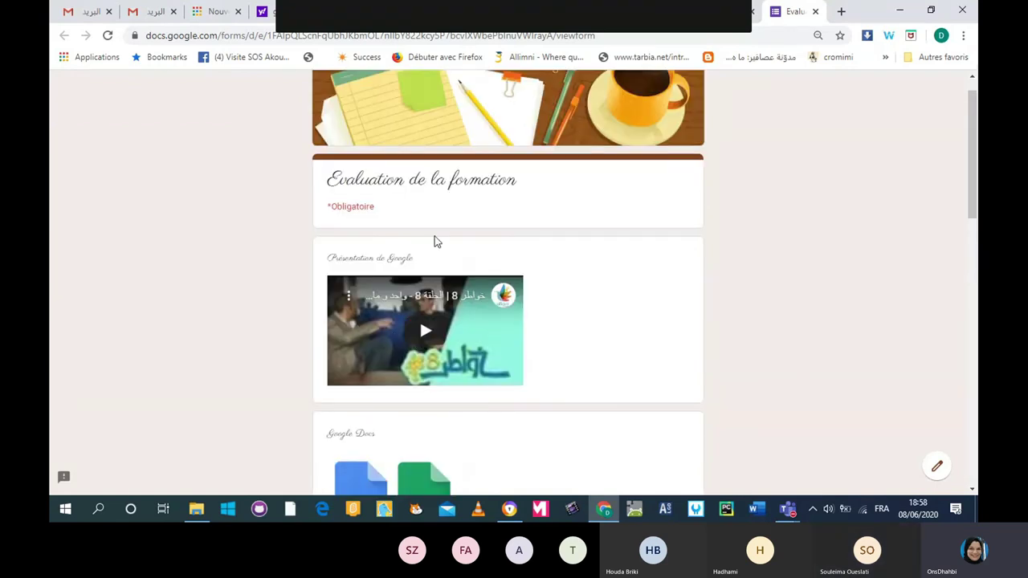
pyautogui.scroll(1, 498, 185)
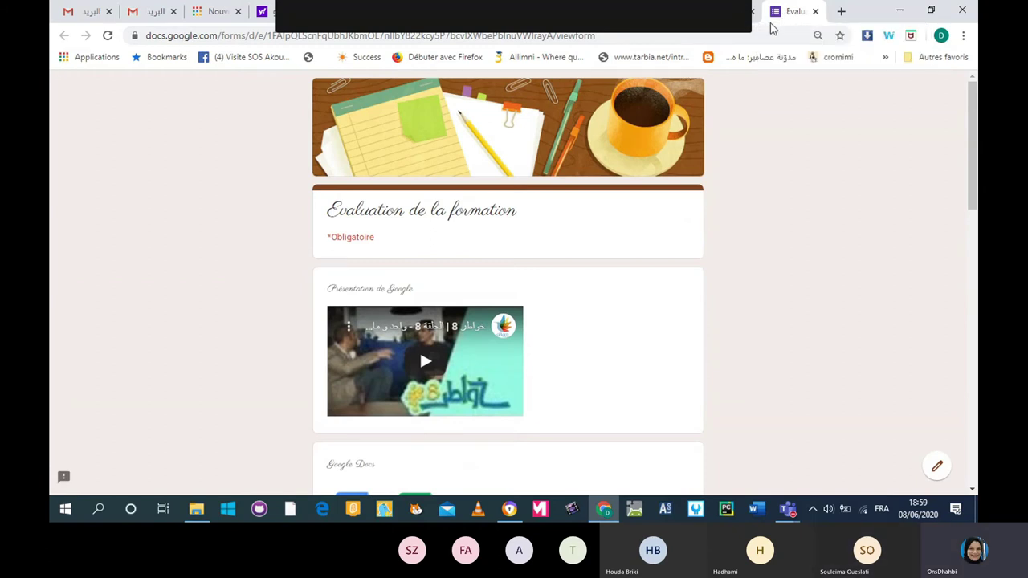
# Close the preview, leave one-response limit and answer editing off, then view Présentation settings.
pyautogui.click(814, 11)
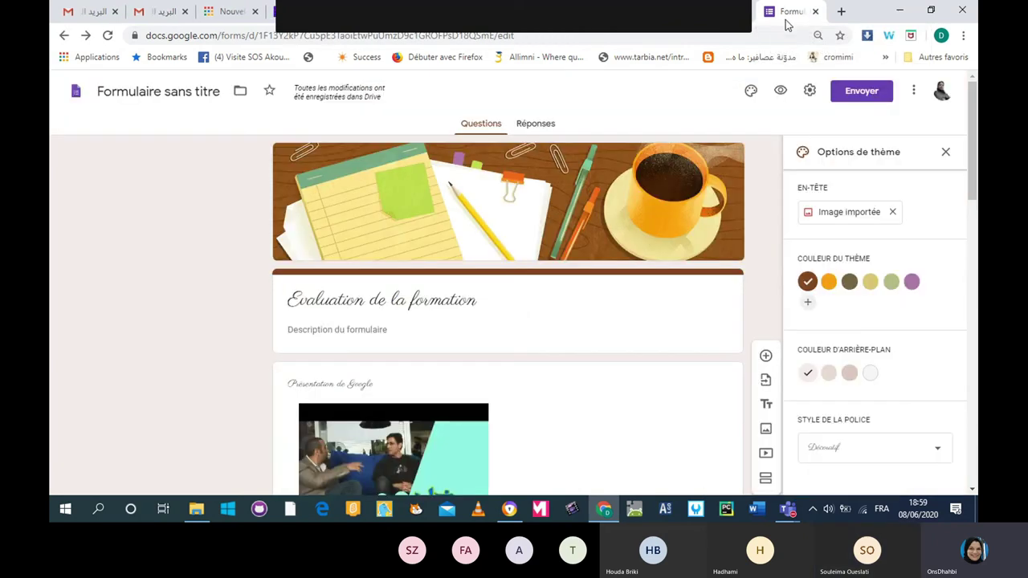
pyautogui.click(808, 93)
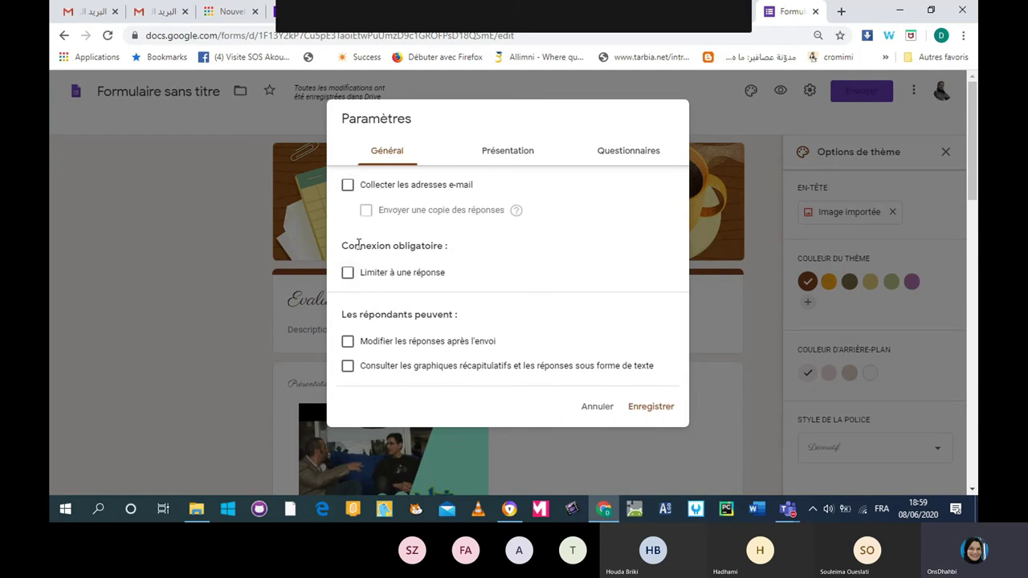
pyautogui.click(348, 272)
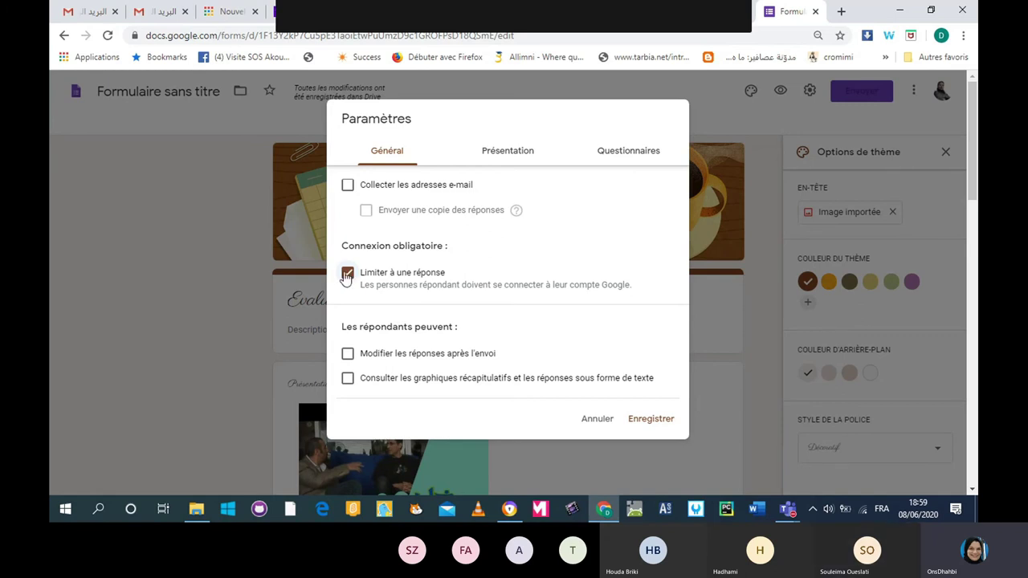
pyautogui.click(347, 274)
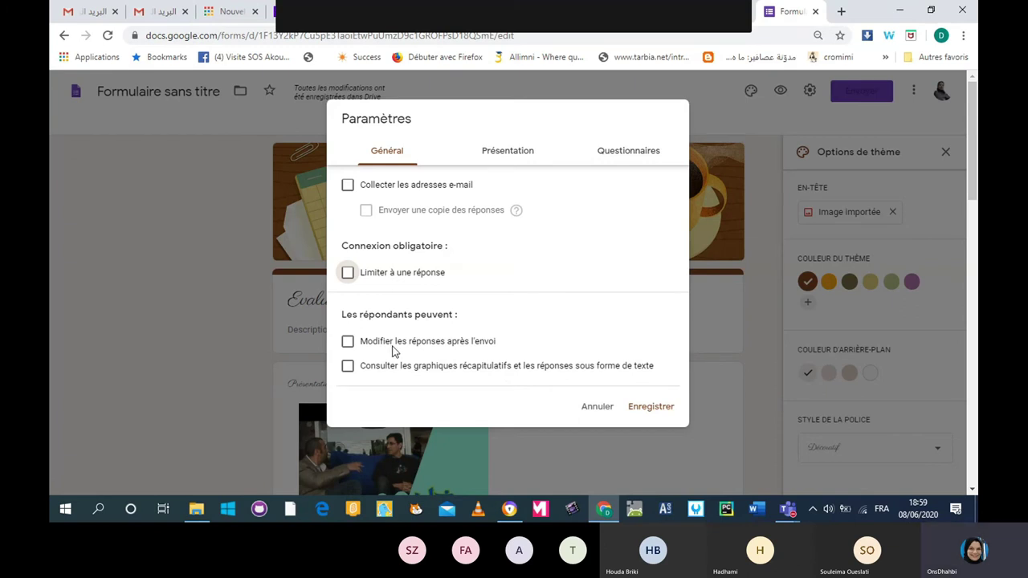
pyautogui.click(347, 342)
pyautogui.click(348, 344)
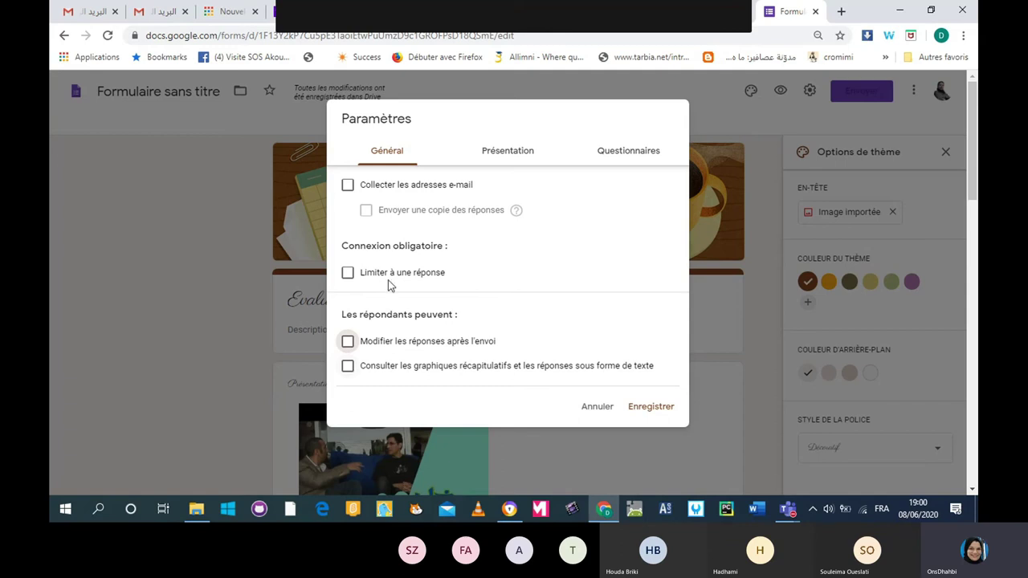
pyautogui.click(485, 154)
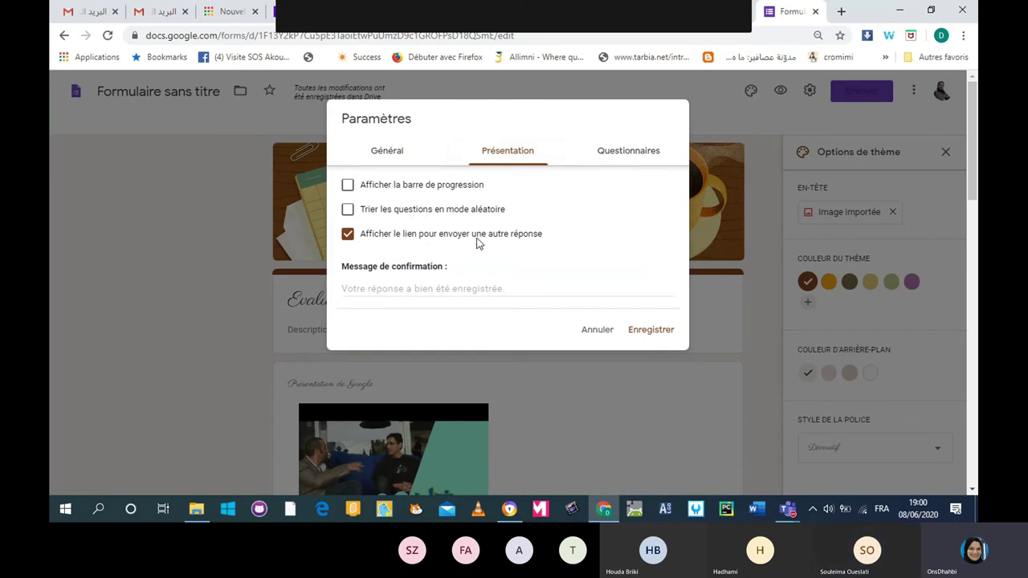
# Set the confirmation message to 'Merci pour votre présence' and save.
pyautogui.click(394, 286)
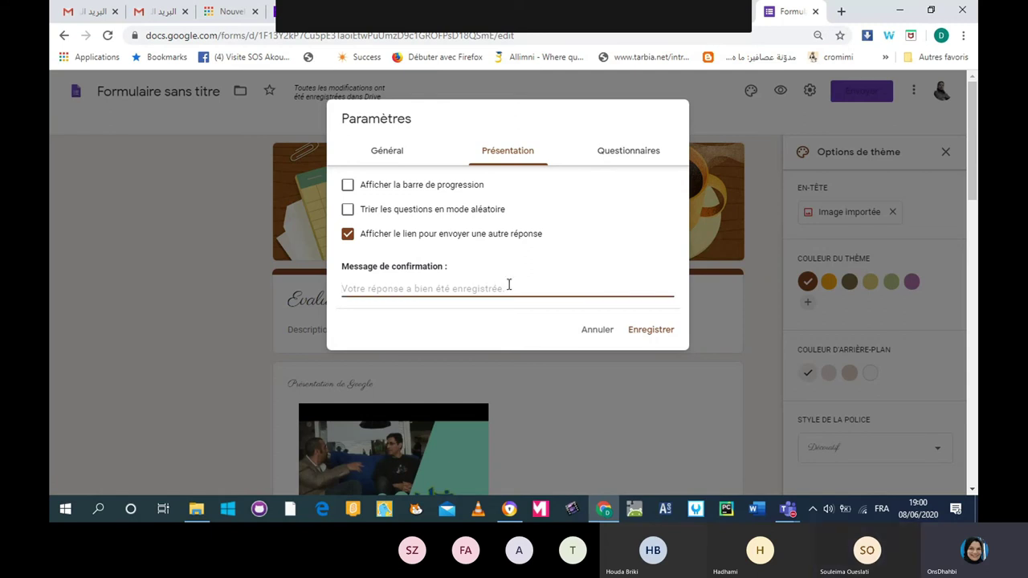
pyautogui.write('Merci pour votre ')
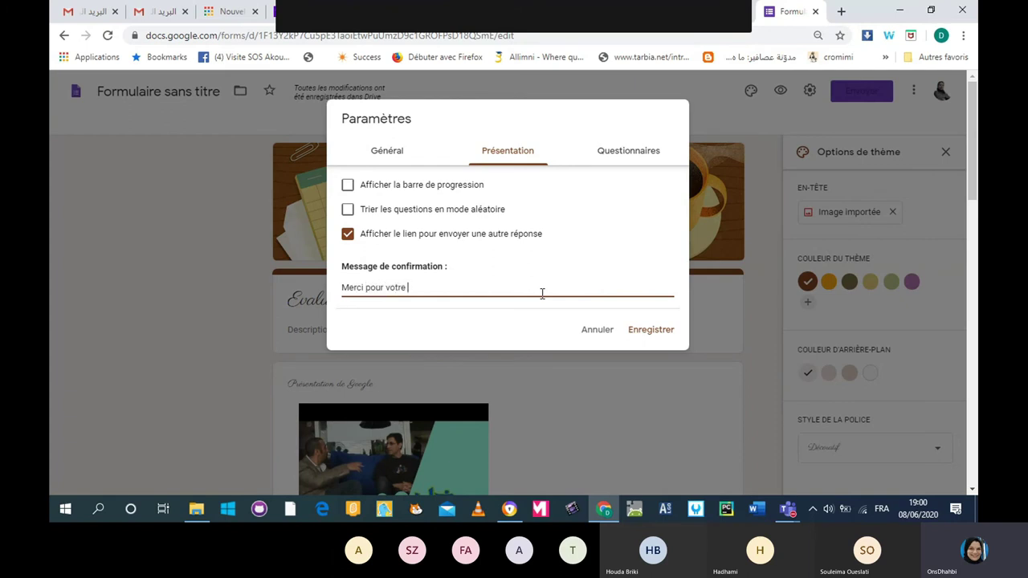
pyautogui.write('présence')
pyautogui.click(651, 331)
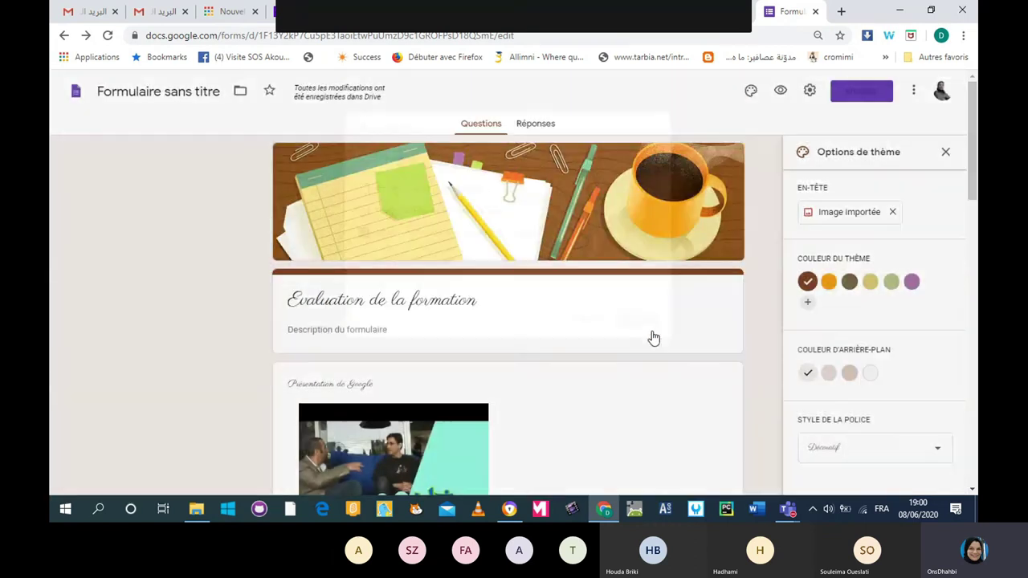
# Toggle Convertir en questionnaire on then off again and save the settings.
pyautogui.click(810, 93)
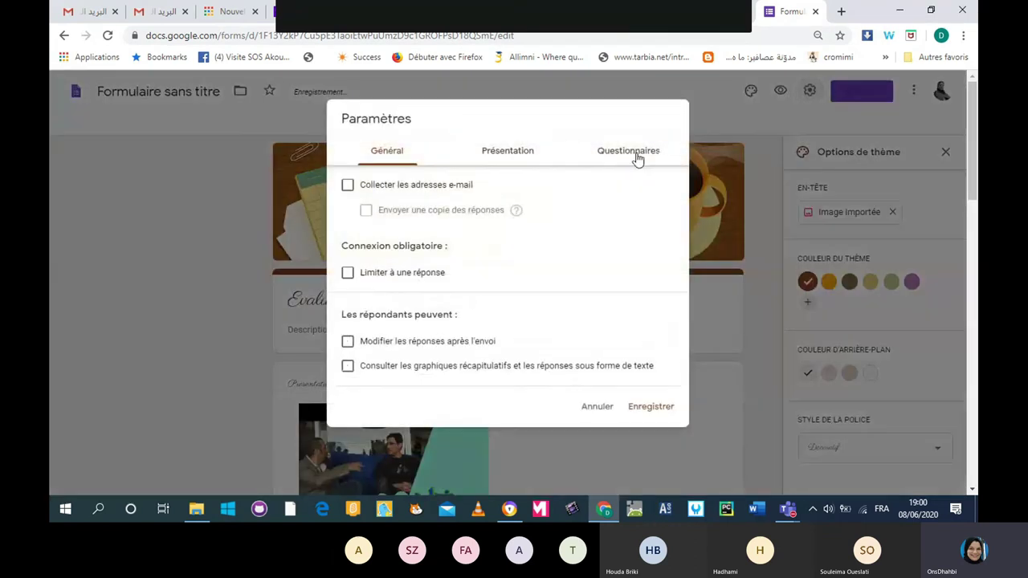
pyautogui.click(633, 154)
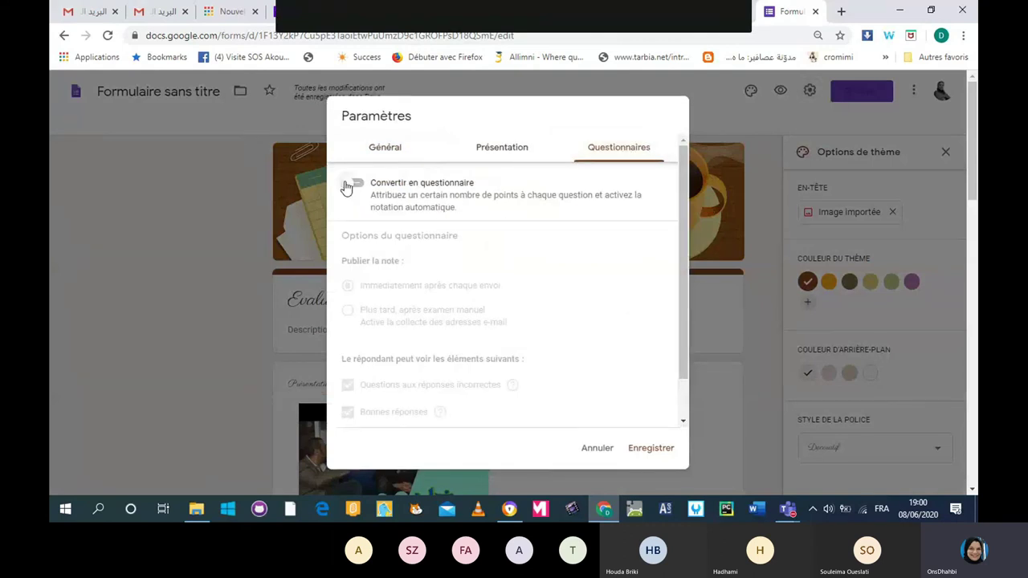
pyautogui.click(359, 185)
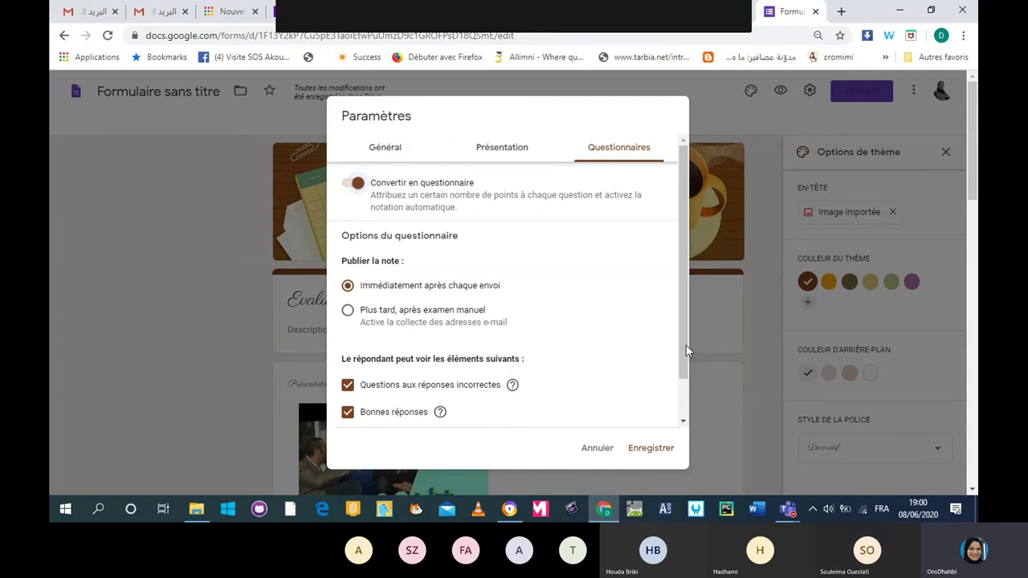
pyautogui.scroll(-1, 681, 415)
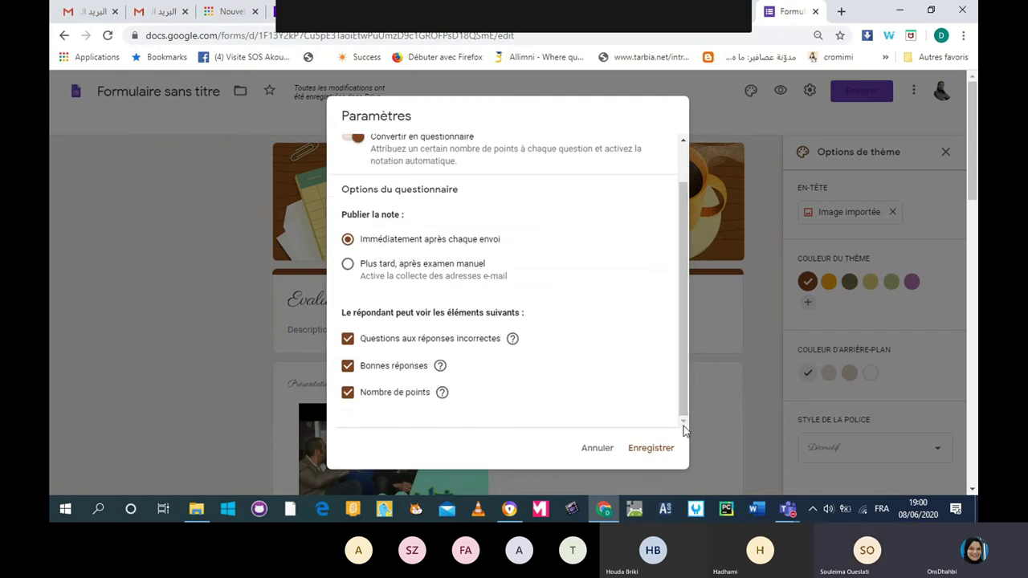
pyautogui.click(351, 138)
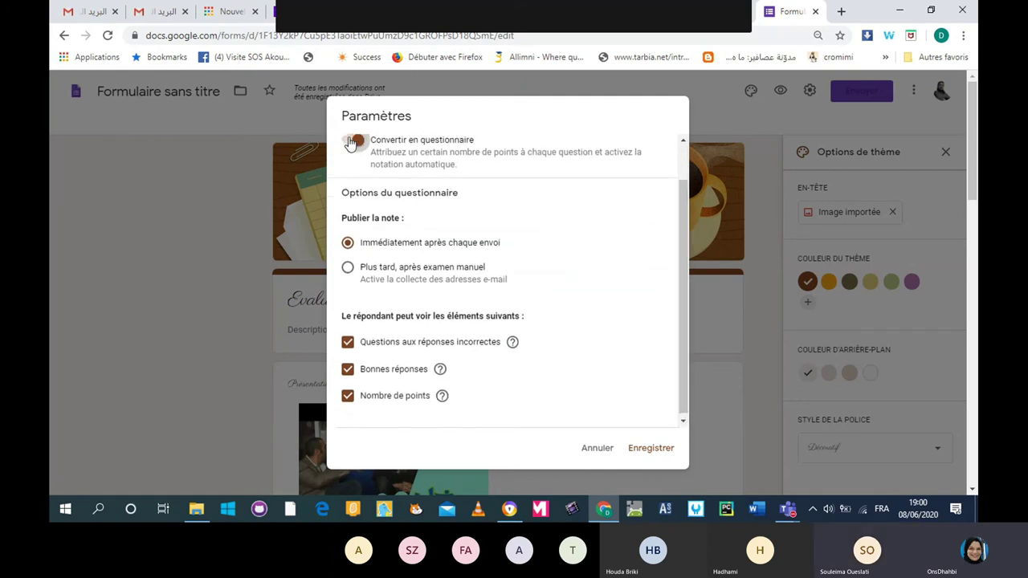
pyautogui.click(651, 452)
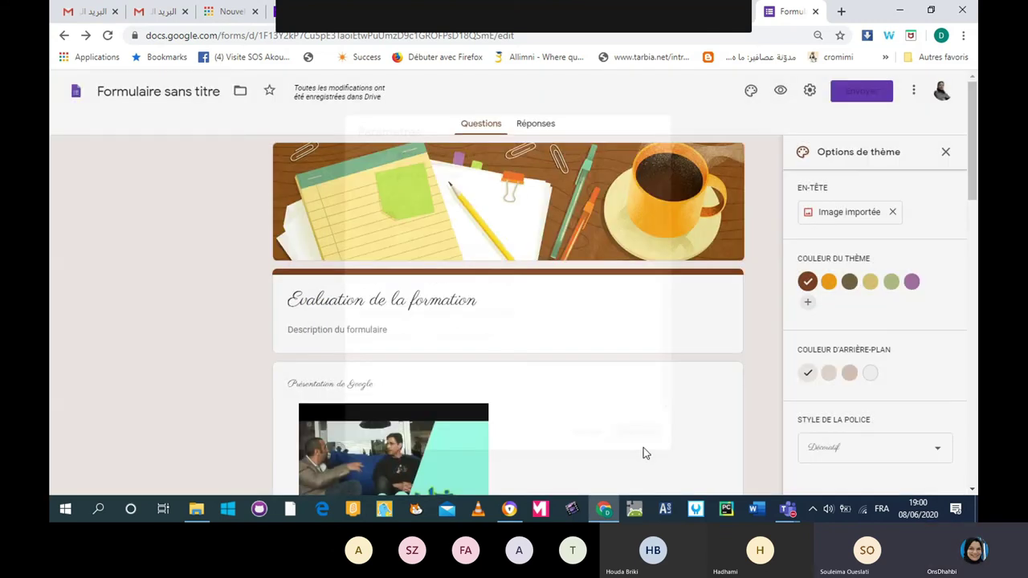
pyautogui.click(913, 90)
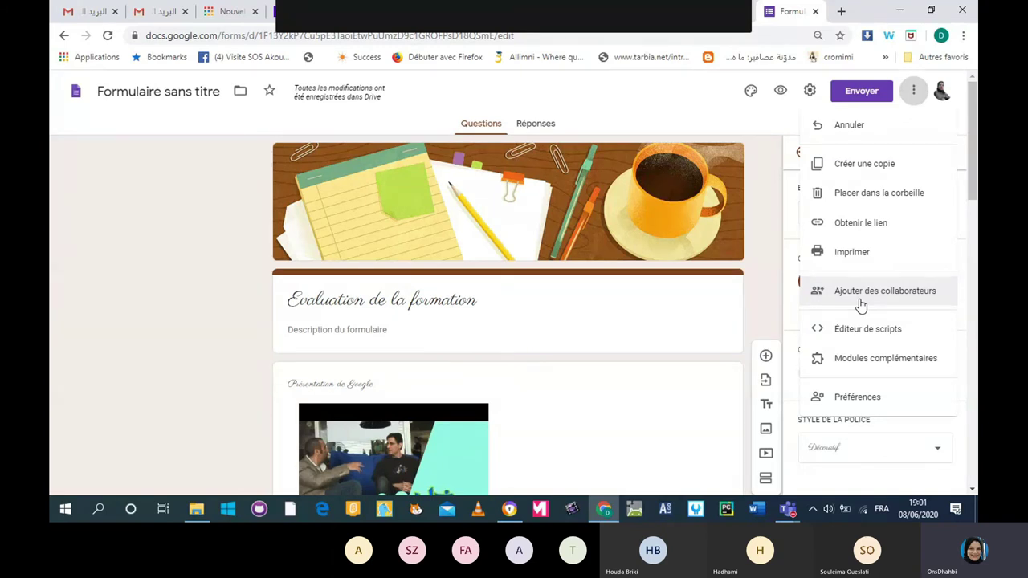
pyautogui.click(860, 302)
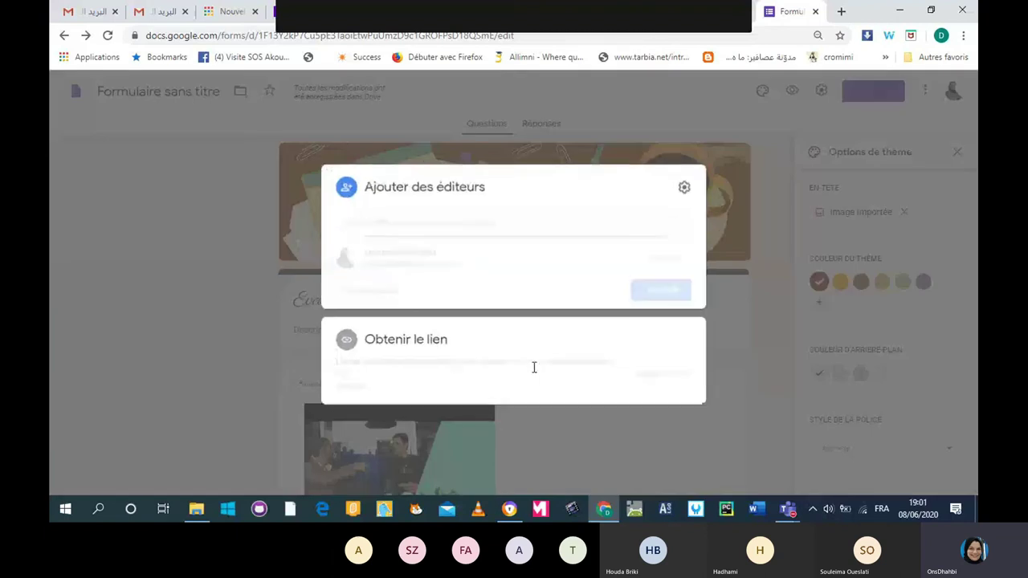
pyautogui.click(426, 221)
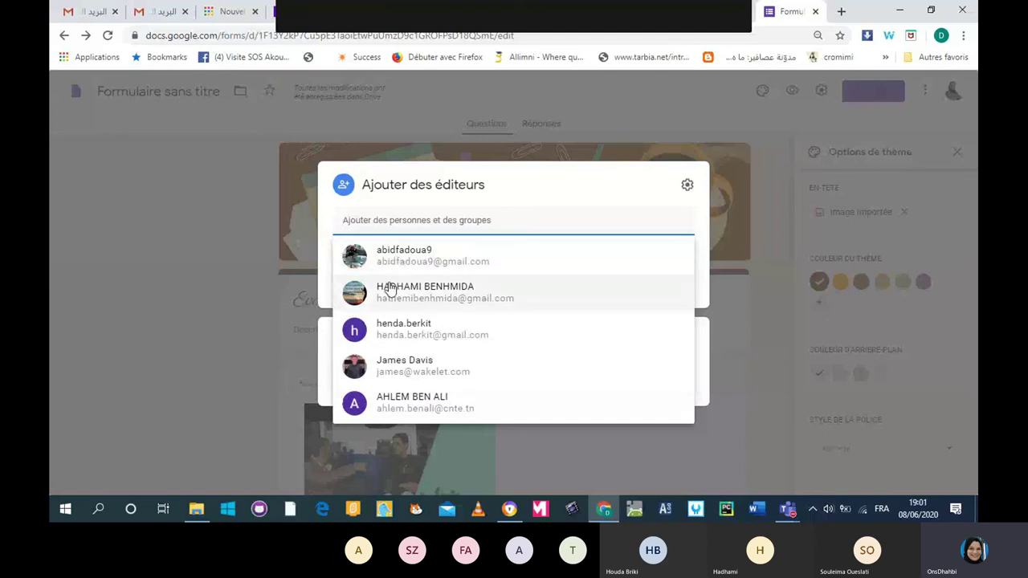
pyautogui.moveTo(388, 289)
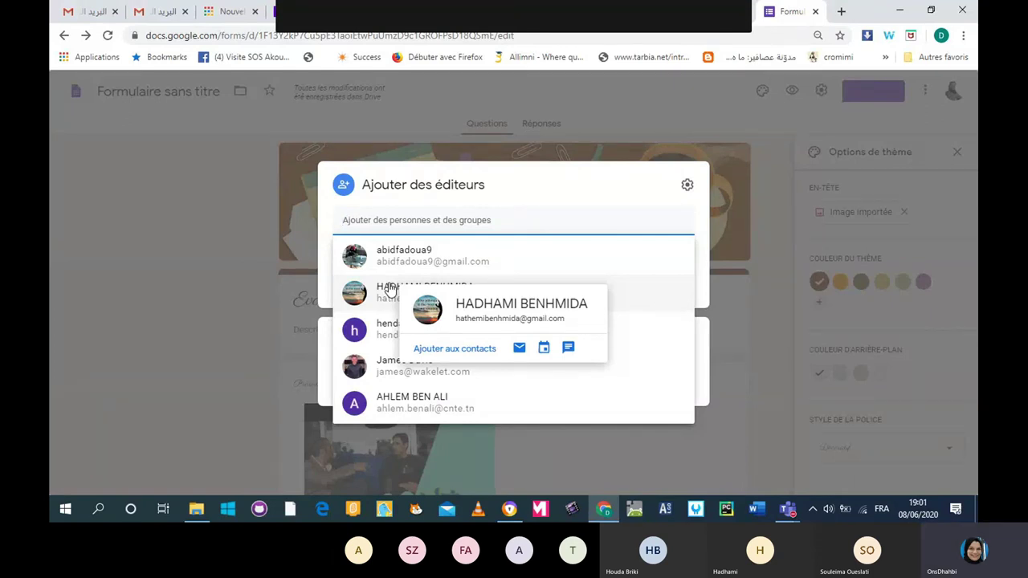
pyautogui.click(769, 283)
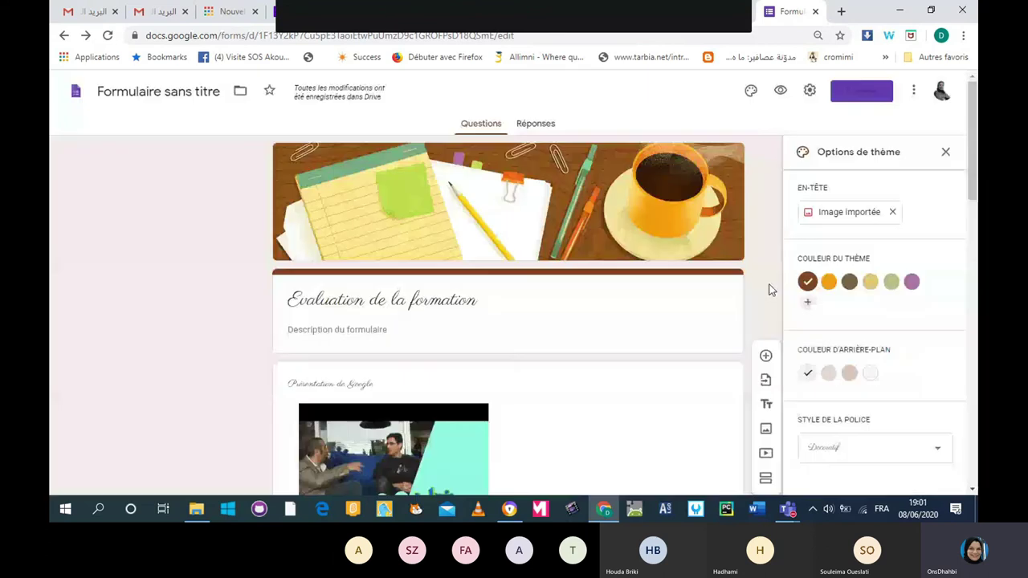
pyautogui.click(913, 90)
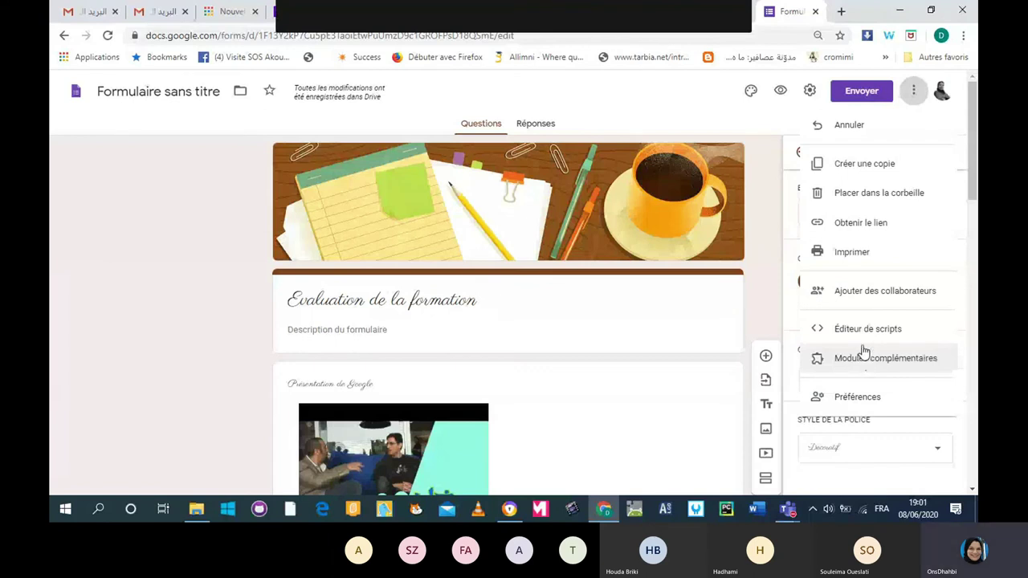
pyautogui.click(835, 406)
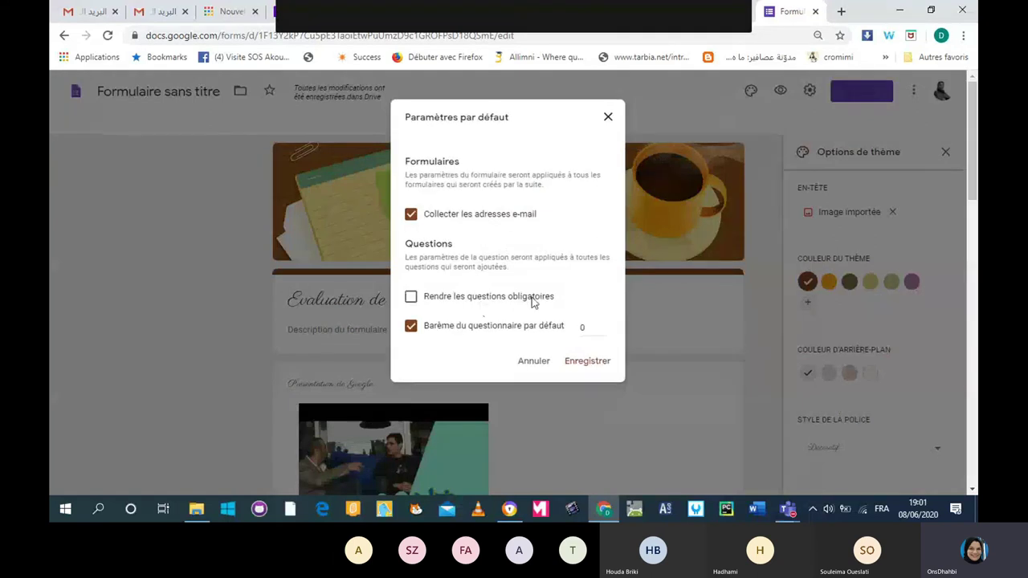
pyautogui.click(412, 299)
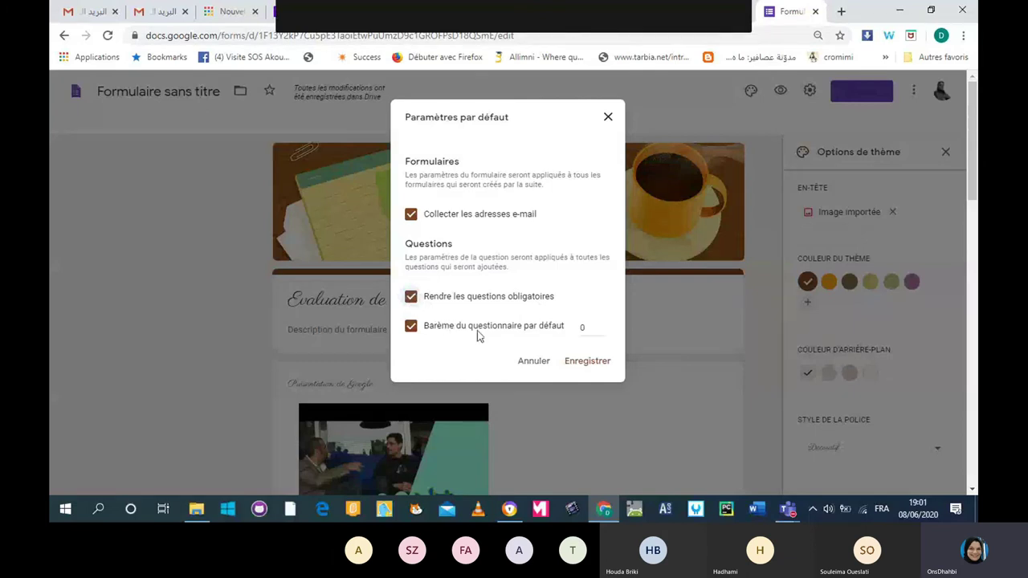
pyautogui.click(602, 327)
pyautogui.click(602, 327)
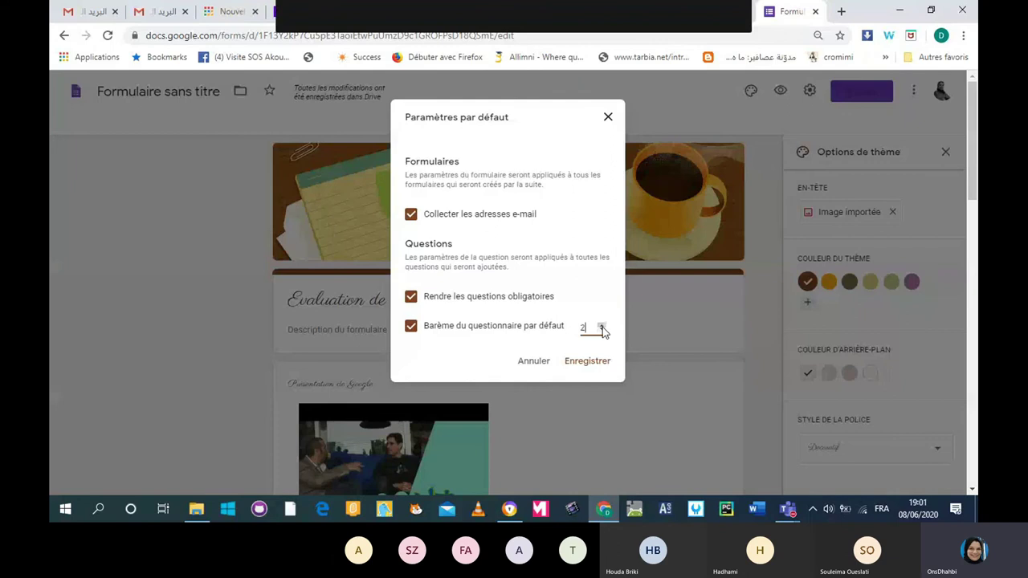
pyautogui.click(522, 363)
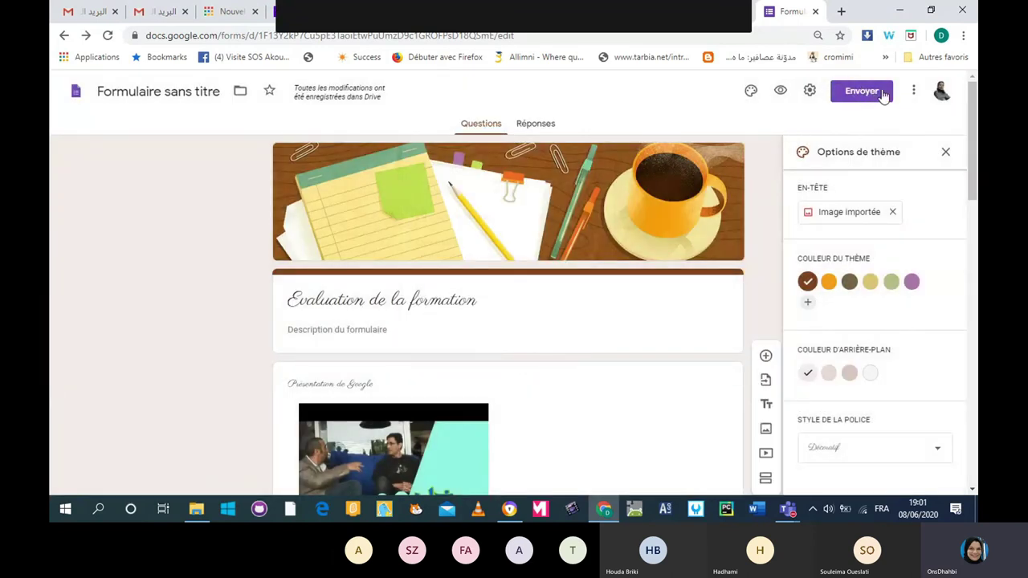
# Open the Envoyer dialog and place the cursor in the e-mail À field.
pyautogui.click(913, 89)
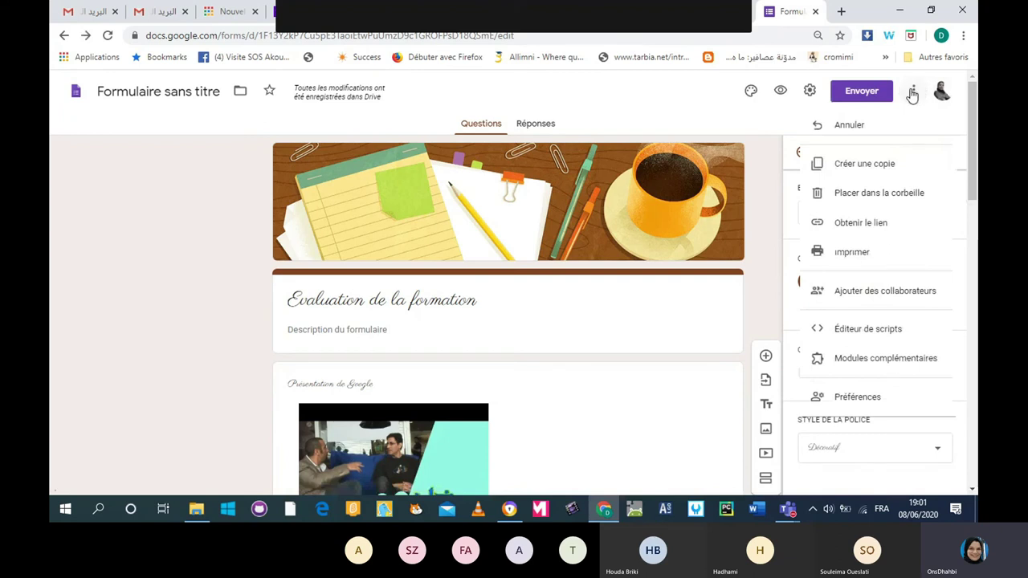
pyautogui.click(913, 91)
pyautogui.click(839, 98)
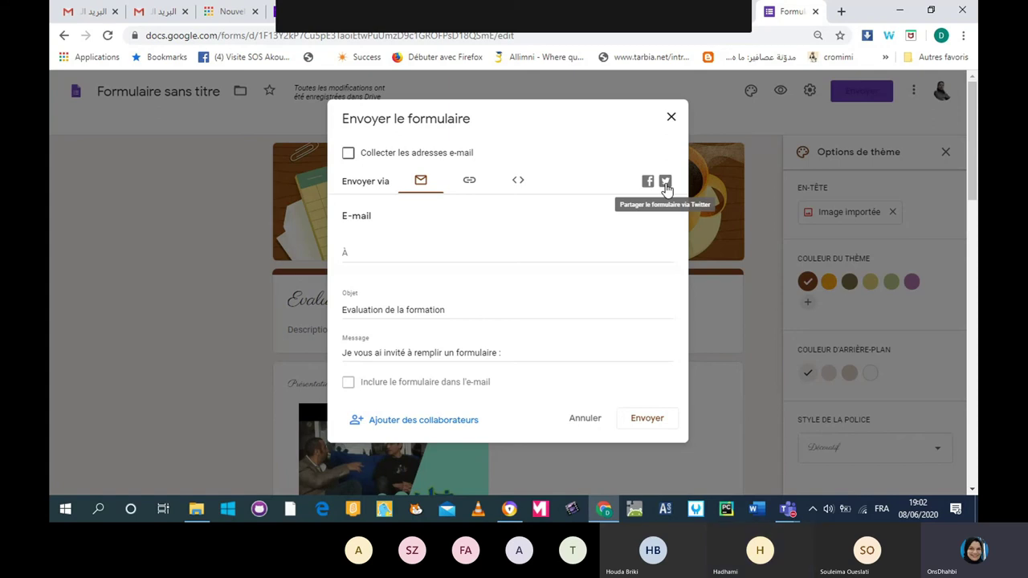
pyautogui.click(352, 249)
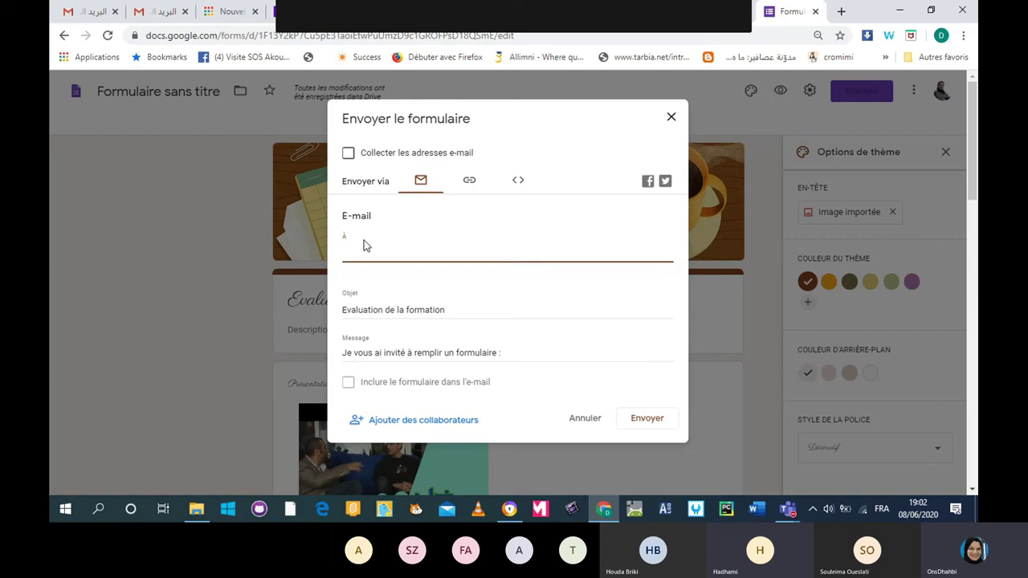
# Add the first three recipients by picking contacts from the autocomplete suggestions.
pyautogui.write('tho')
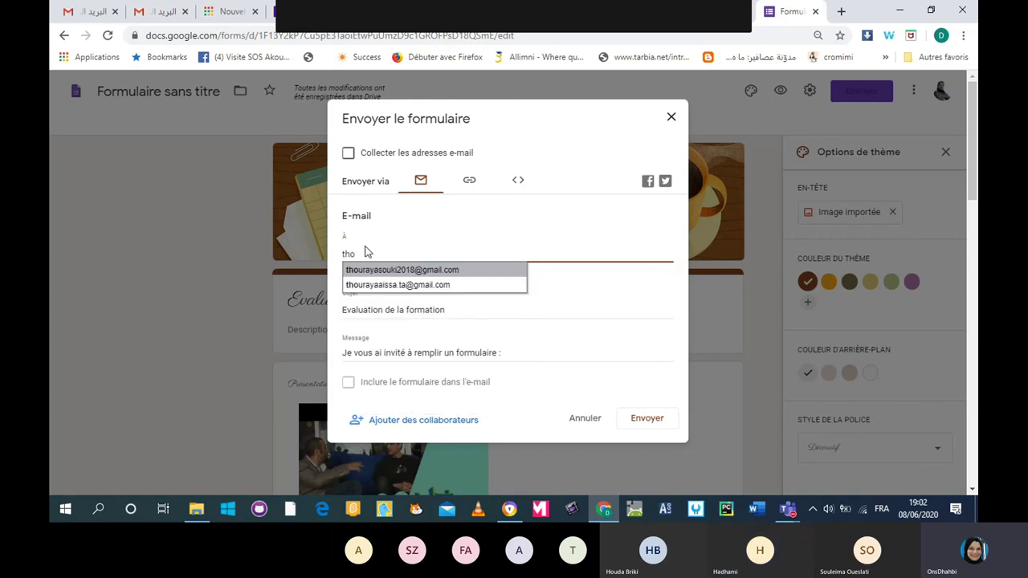
pyautogui.click(374, 286)
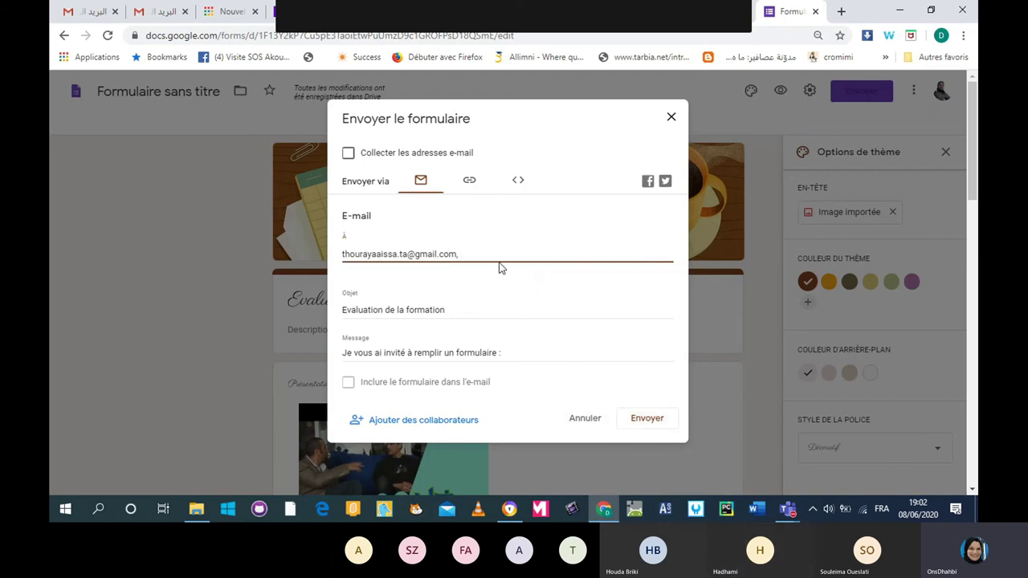
pyautogui.write('fa')
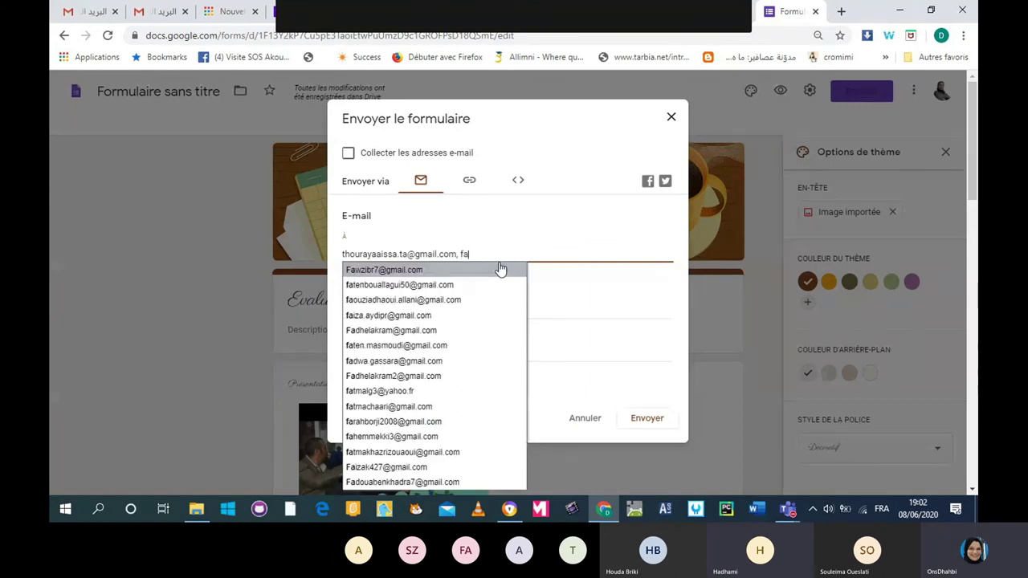
pyautogui.write('dou')
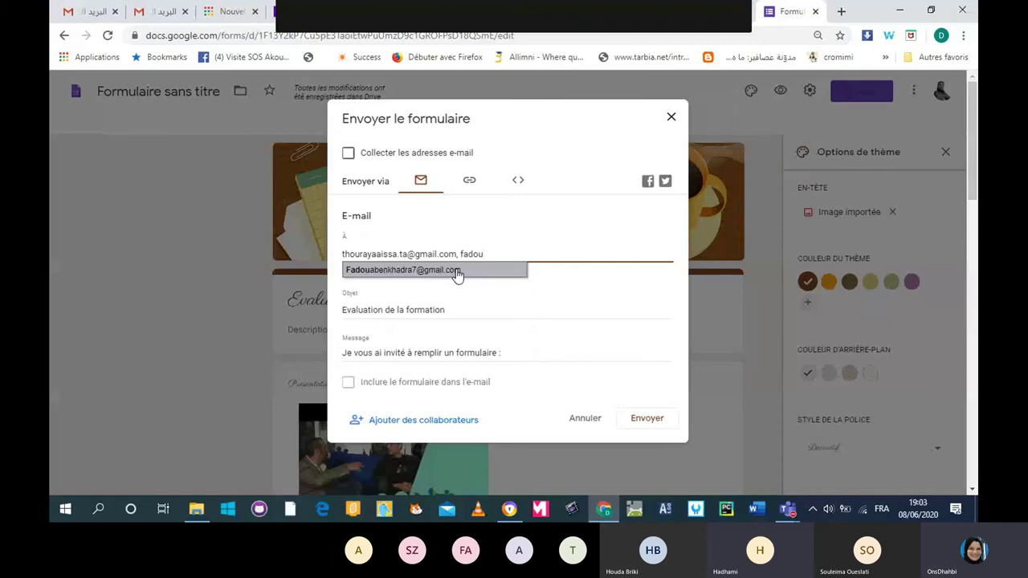
pyautogui.write('aa')
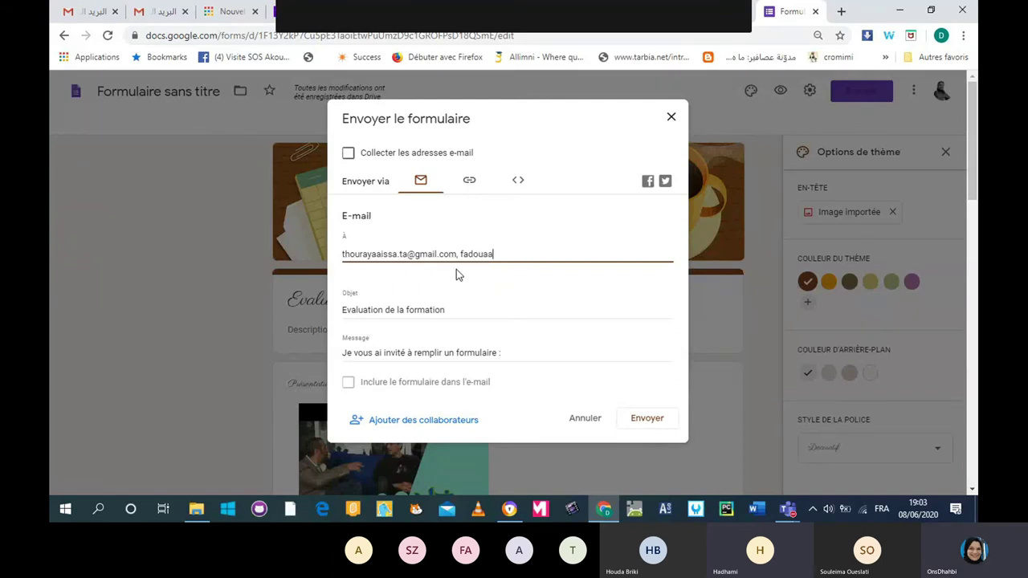
pyautogui.press('BackSpace')
pyautogui.press('BackSpace')
pyautogui.press('BackSpace')
pyautogui.press('BackSpace')
pyautogui.press('BackSpace')
pyautogui.press('BackSpace')
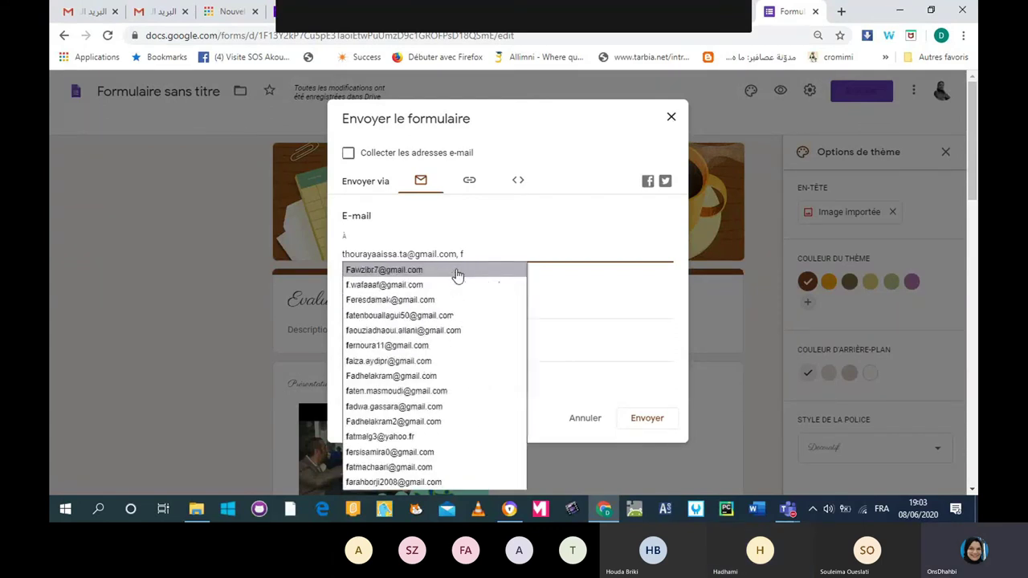
pyautogui.press('BackSpace')
pyautogui.write('a')
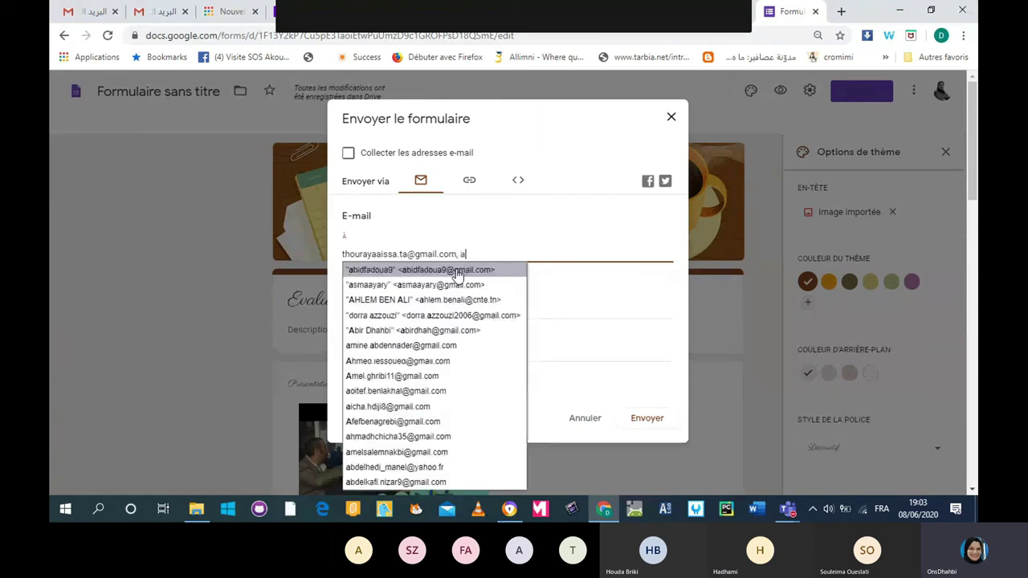
pyautogui.write('bi')
pyautogui.click(453, 271)
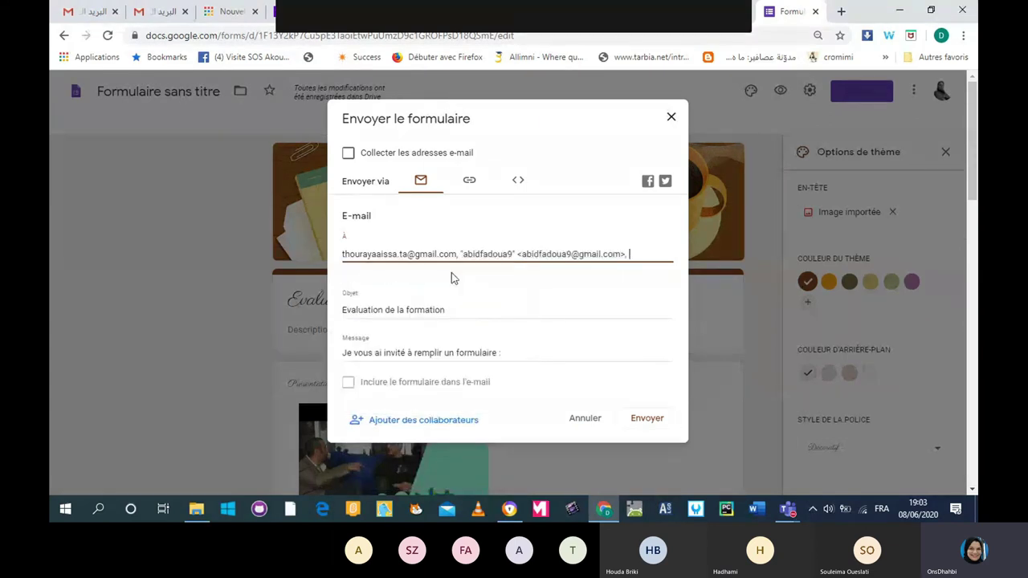
pyautogui.write('w')
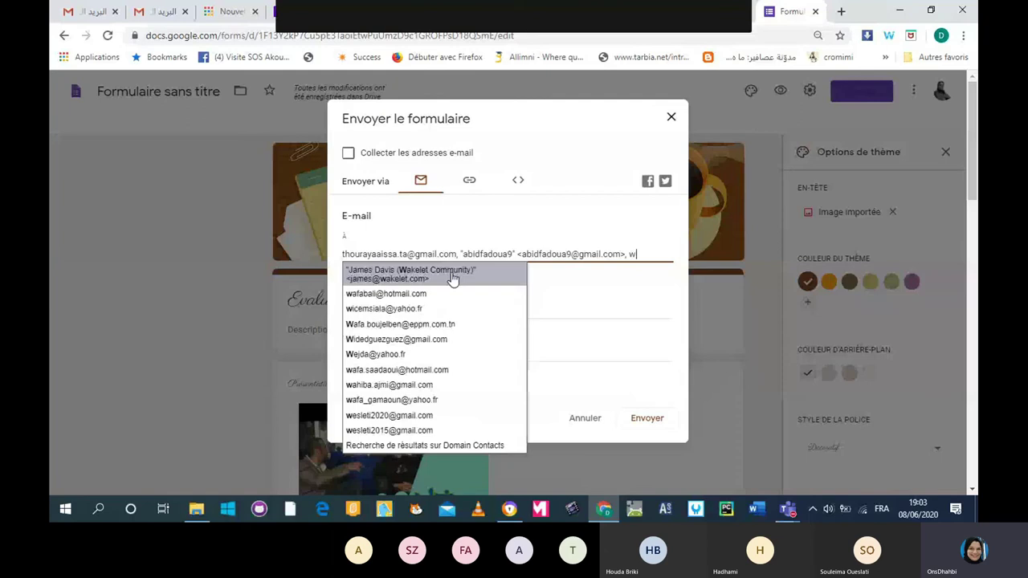
pyautogui.write('esl')
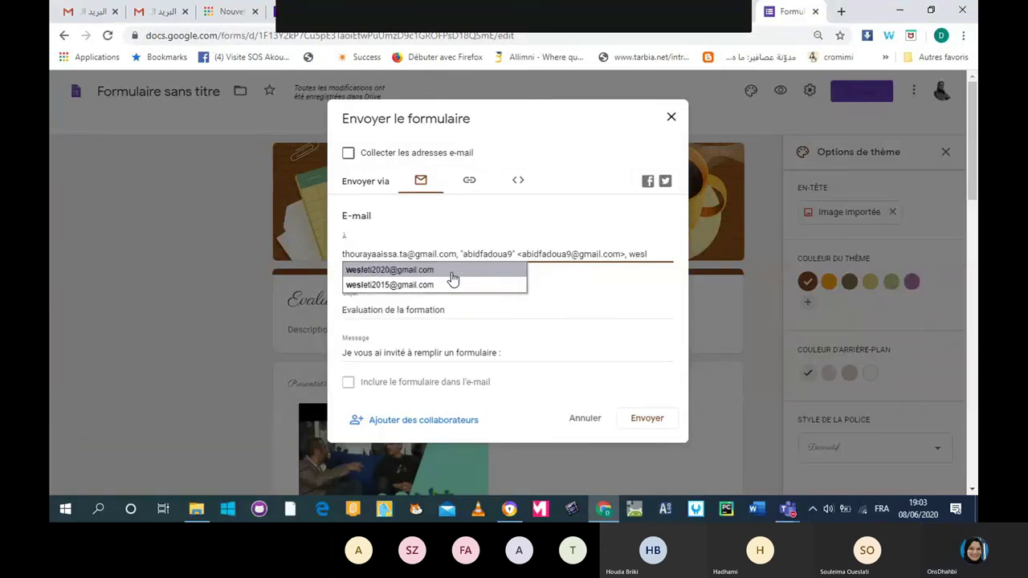
pyautogui.click(451, 273)
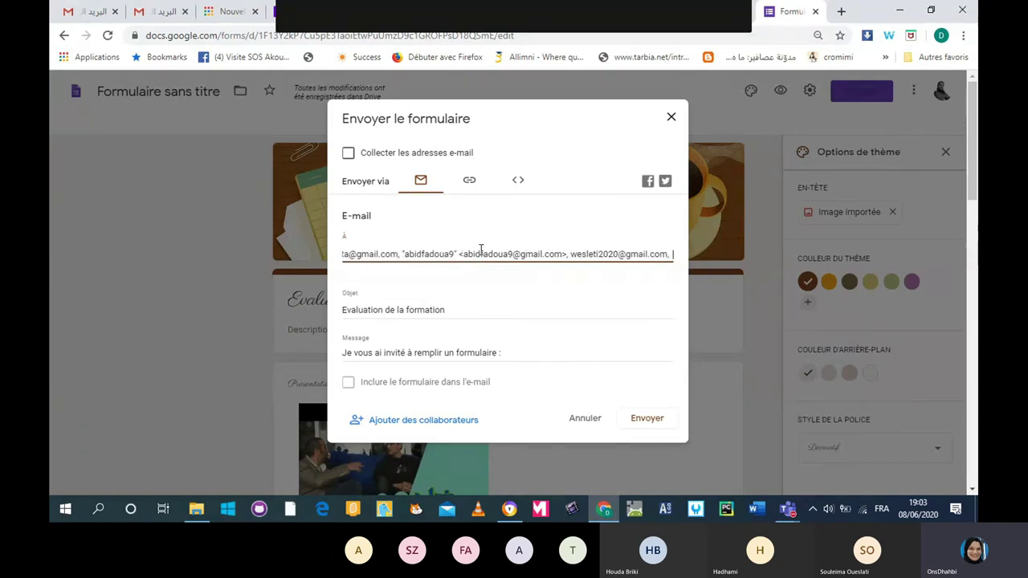
# Add the remaining recipients from suggestions and send the form invitation.
pyautogui.write('hathe')
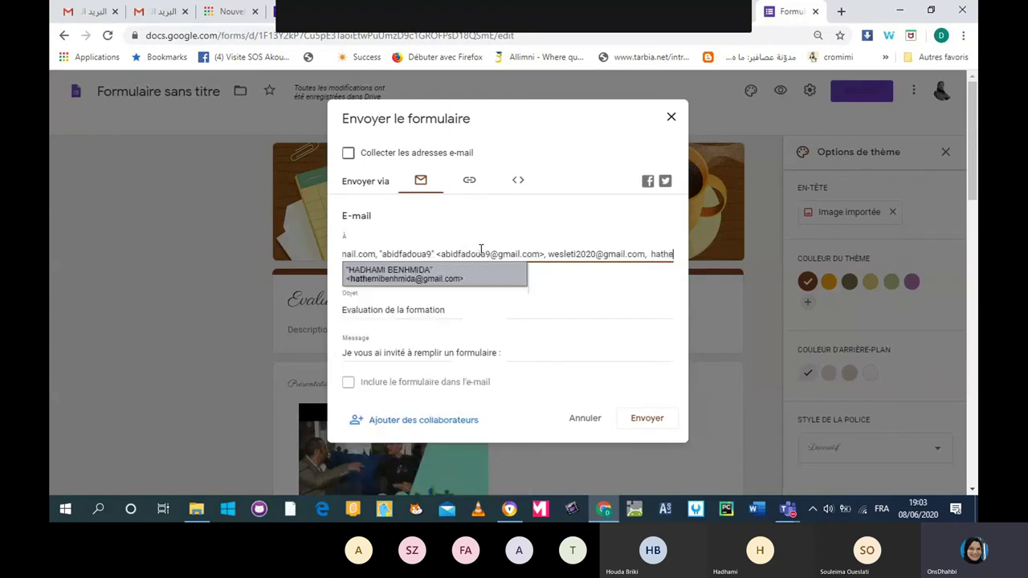
pyautogui.write('mi')
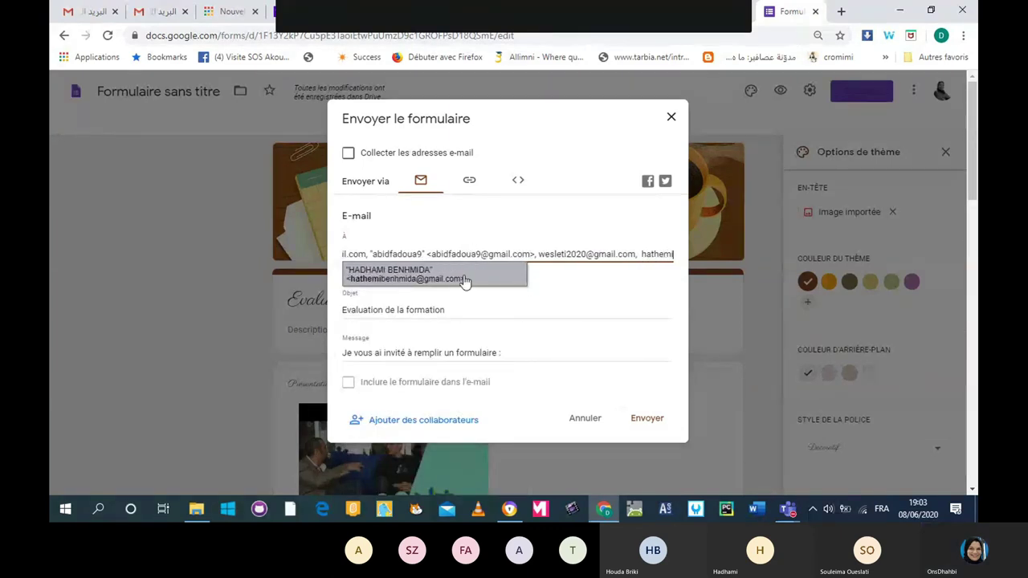
pyautogui.click(464, 279)
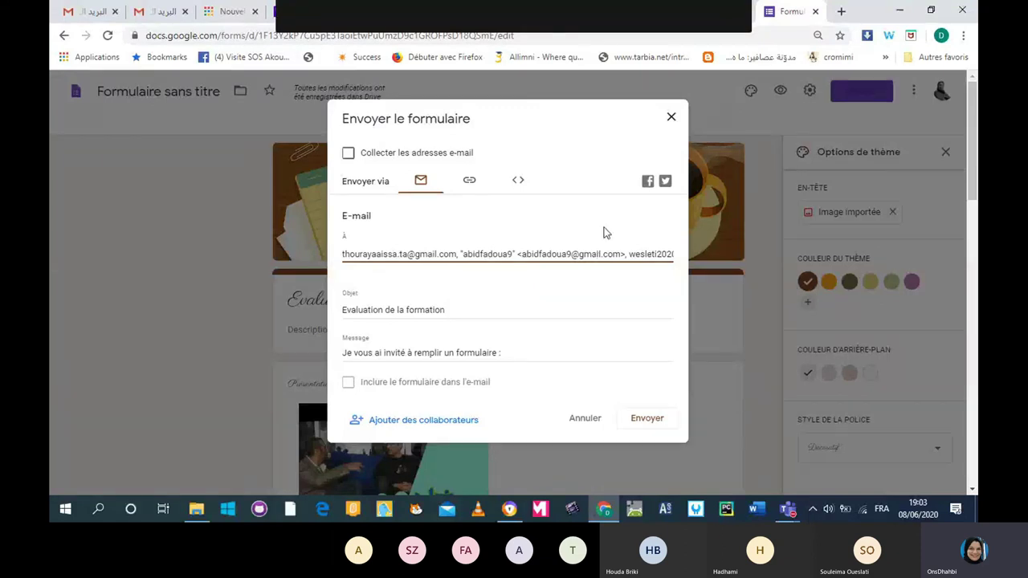
pyautogui.write('colle')
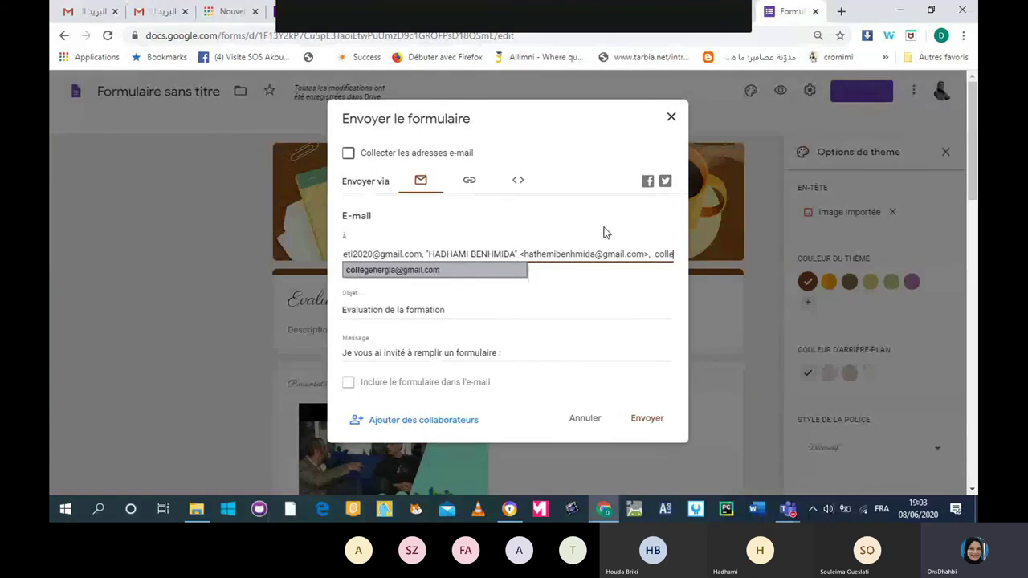
pyautogui.click(514, 271)
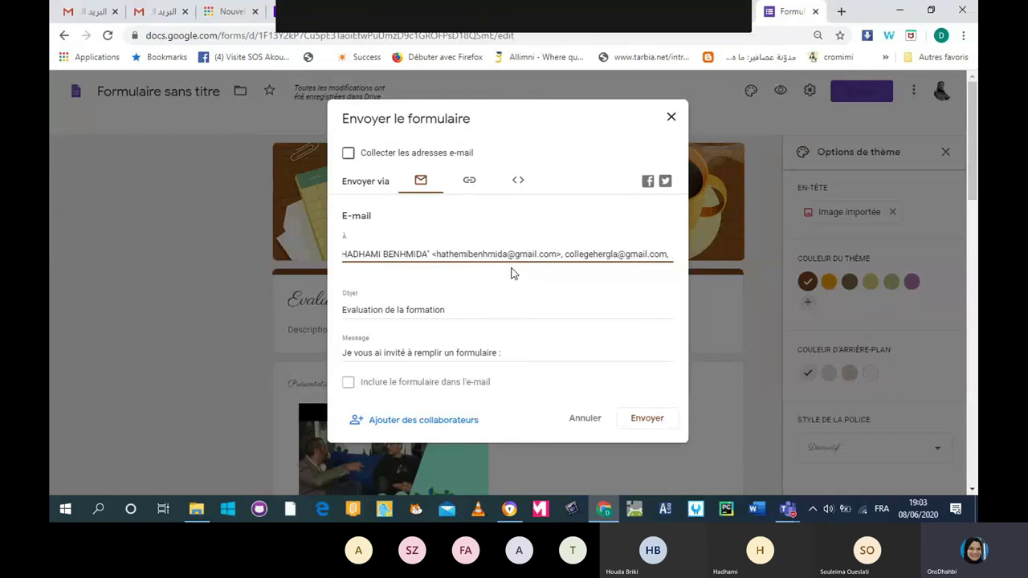
pyautogui.write('abidf')
pyautogui.click(514, 272)
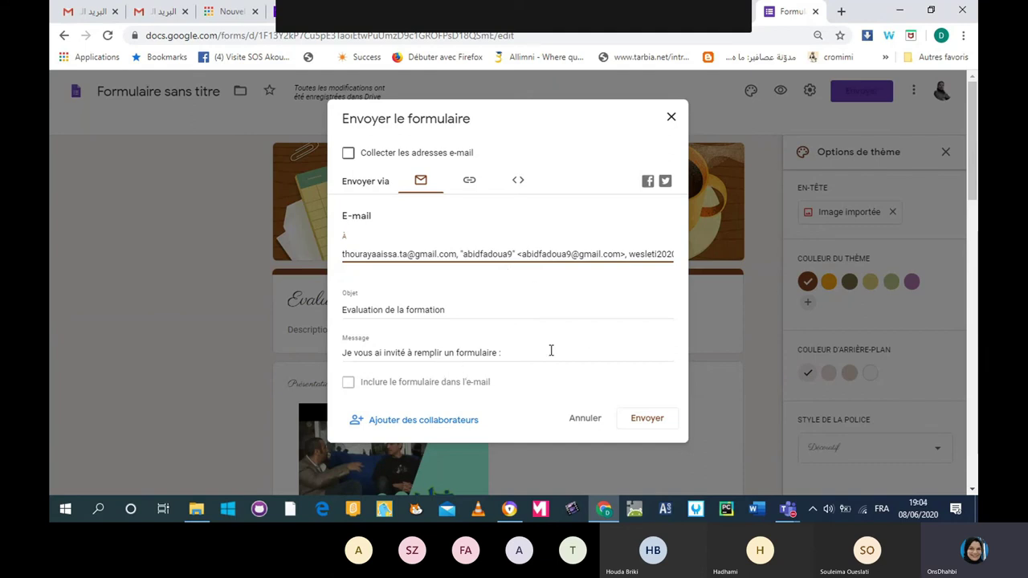
pyautogui.click(644, 418)
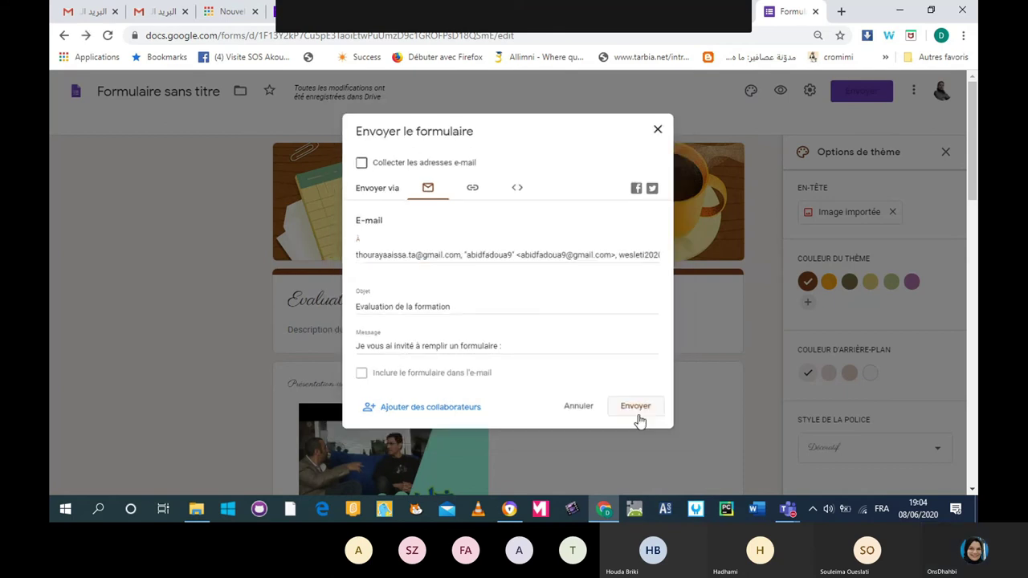
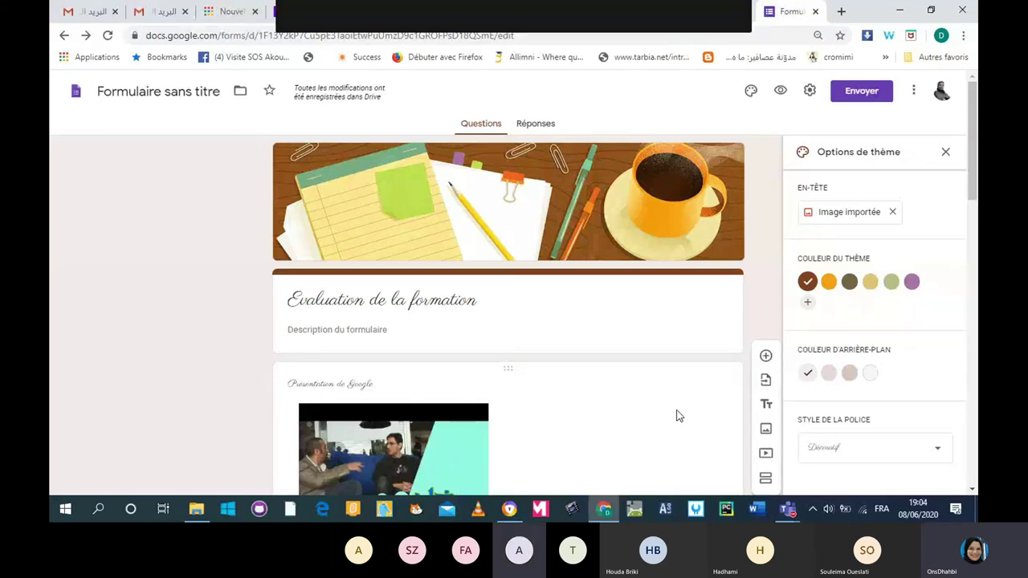
# Check the Teams meeting call, then return to the Google Forms editor.
pyautogui.moveTo(787, 508)
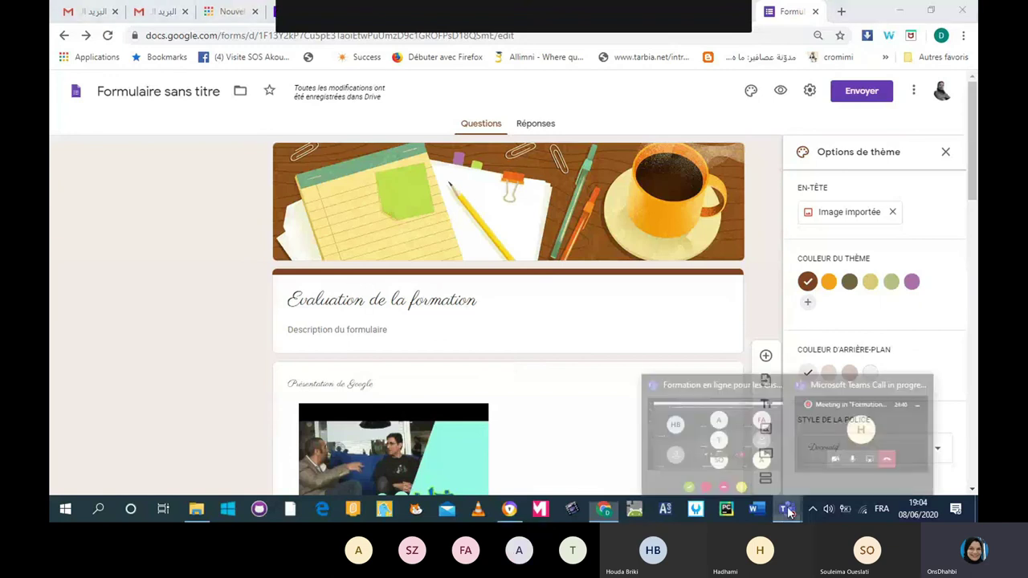
pyautogui.click(713, 431)
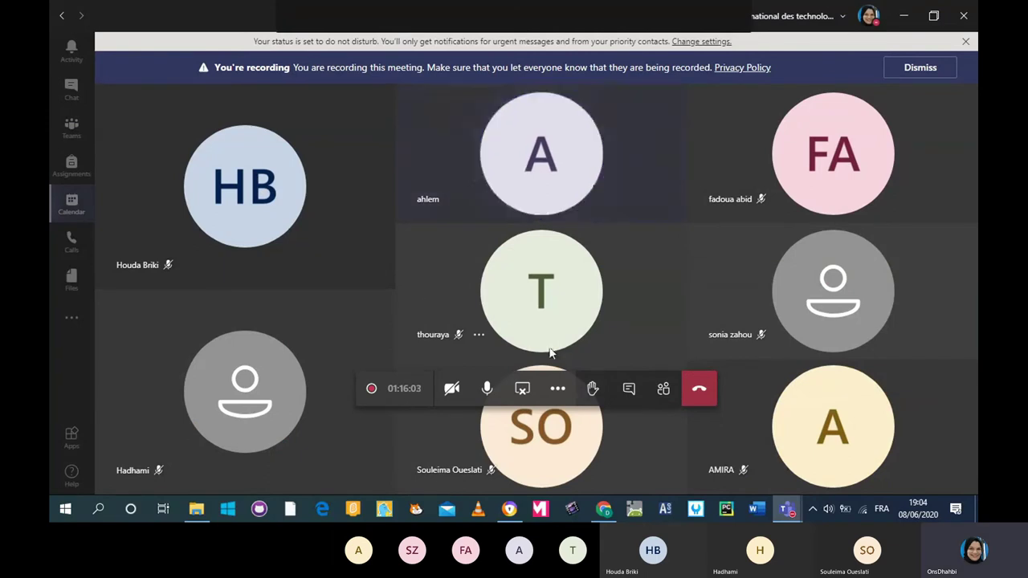
pyautogui.moveTo(610, 508)
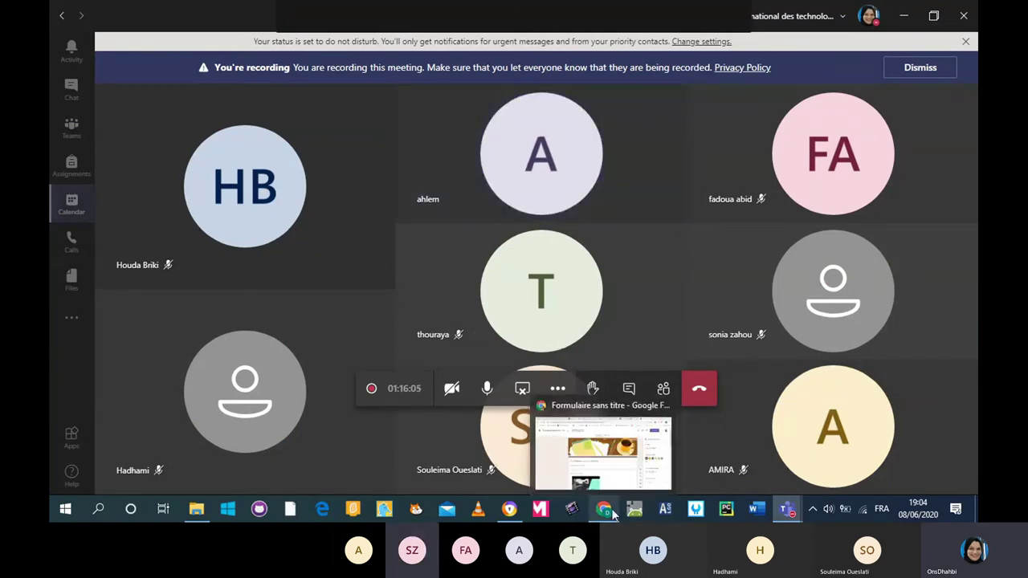
pyautogui.click(612, 476)
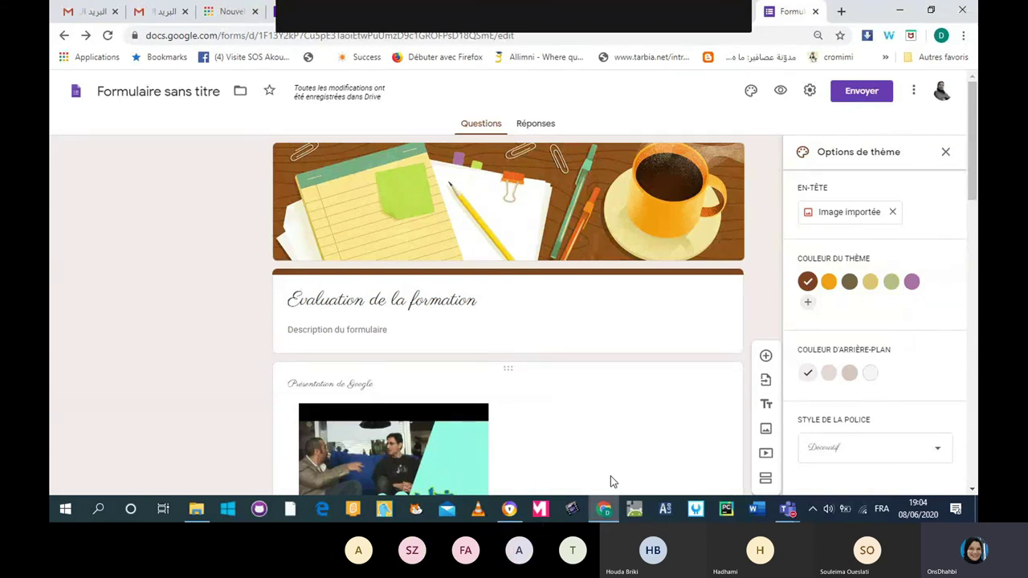
# Enter the recipient's Gmail address in the send-by-e-mail dialog, removing the stray '/' typo.
pyautogui.click(883, 93)
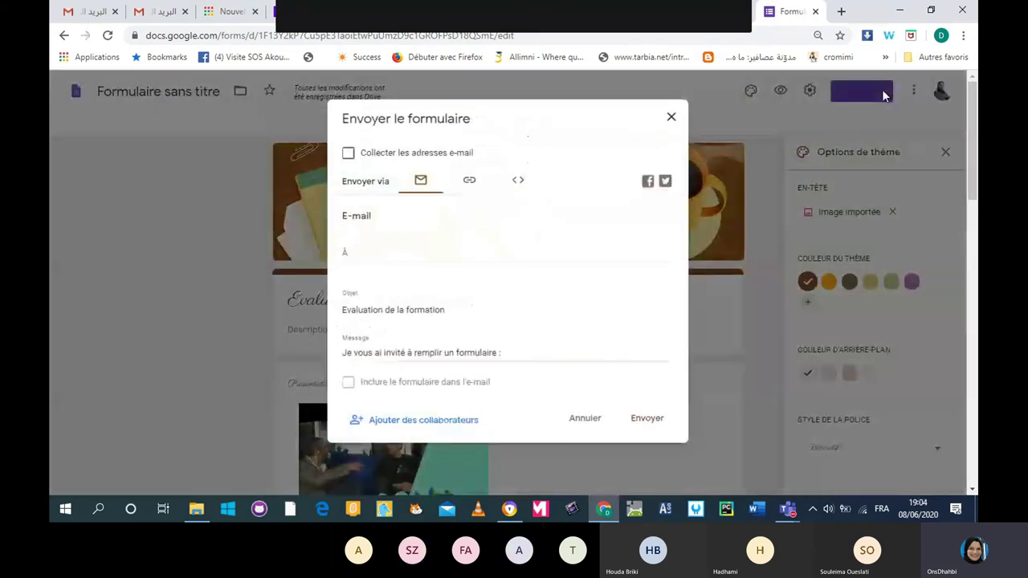
pyautogui.click(408, 254)
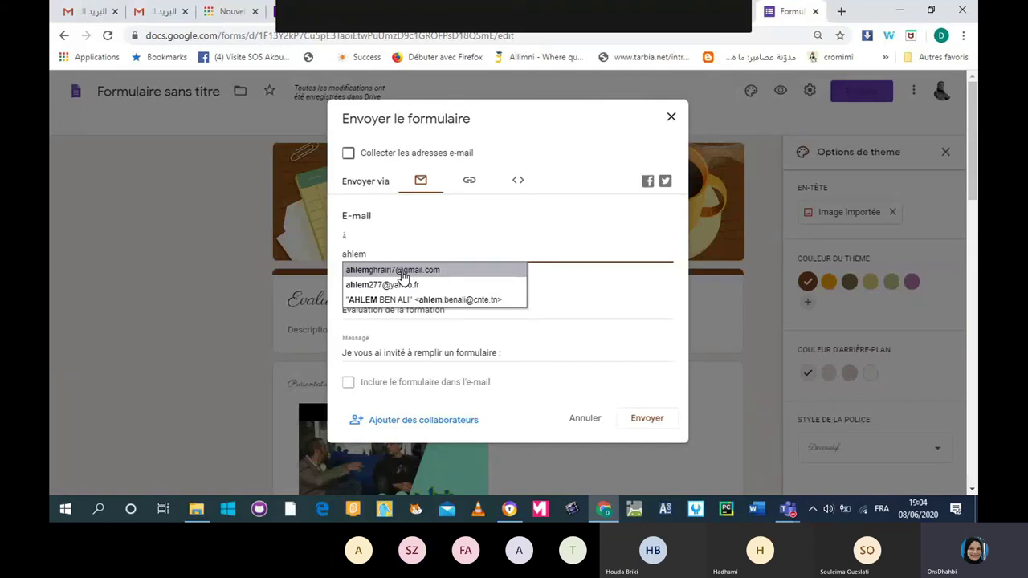
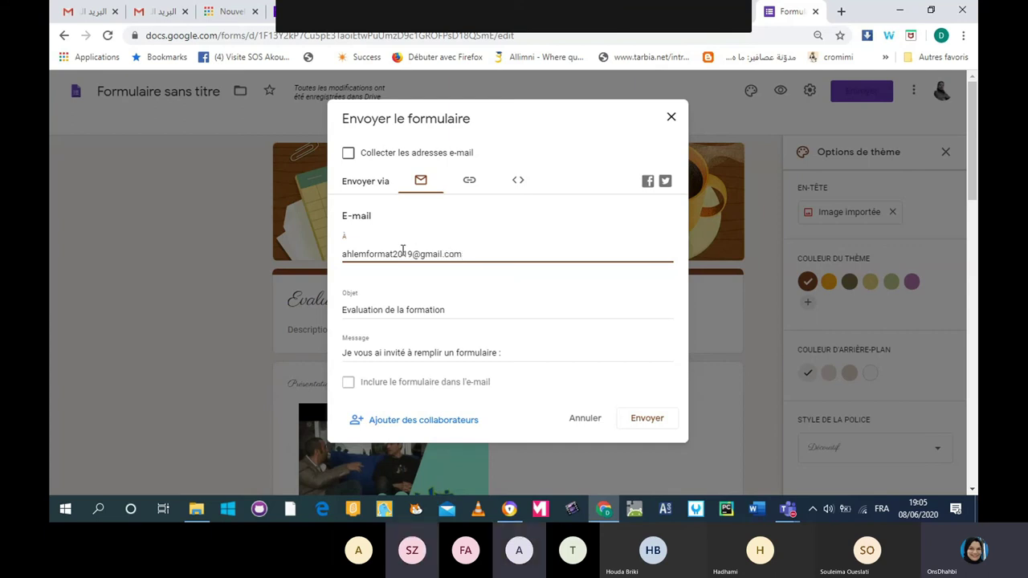
pyautogui.click(401, 251)
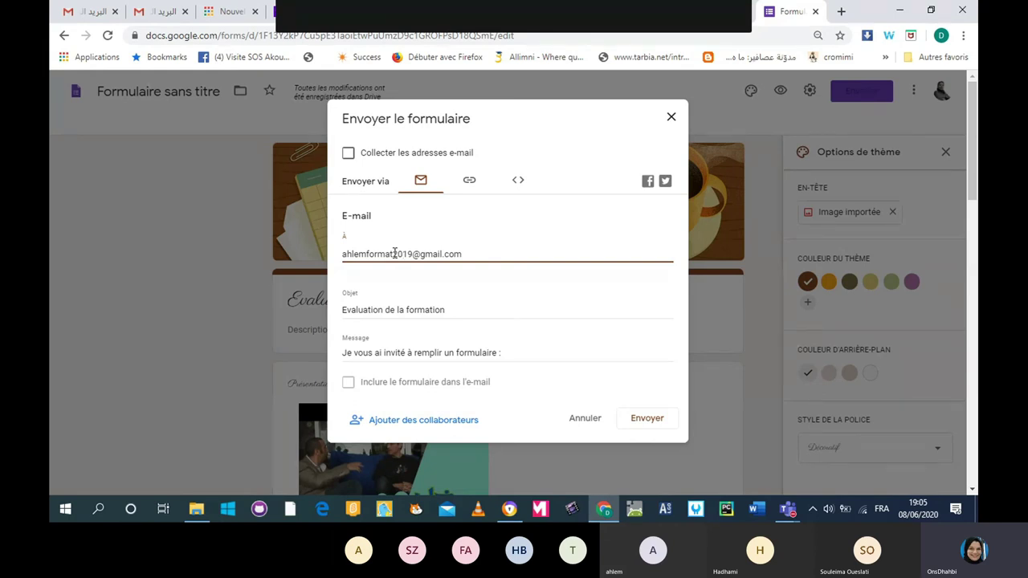
pyautogui.click(474, 255)
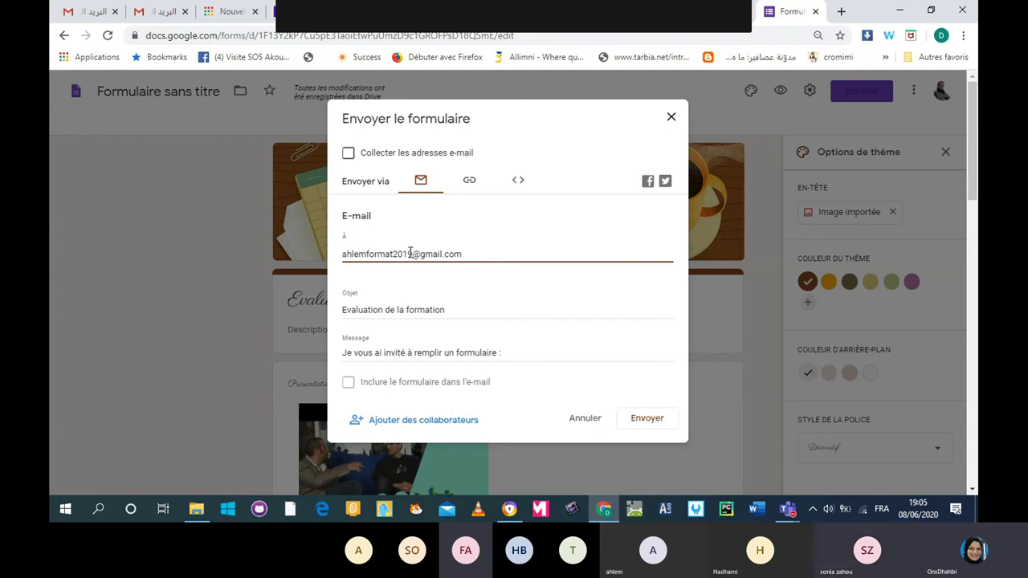
pyautogui.moveTo(463, 253); pyautogui.dragTo(326, 244)
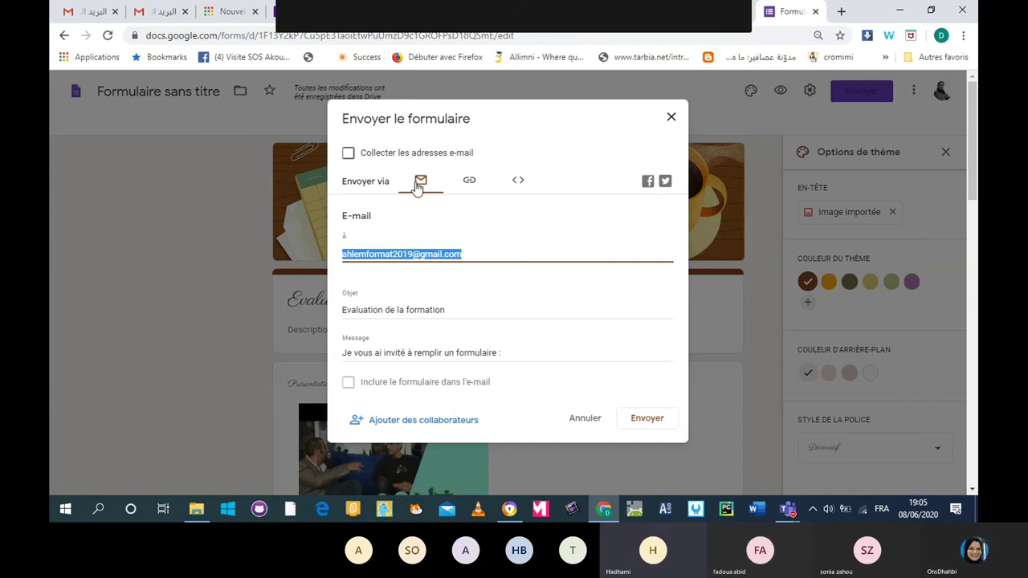
pyautogui.click(418, 187)
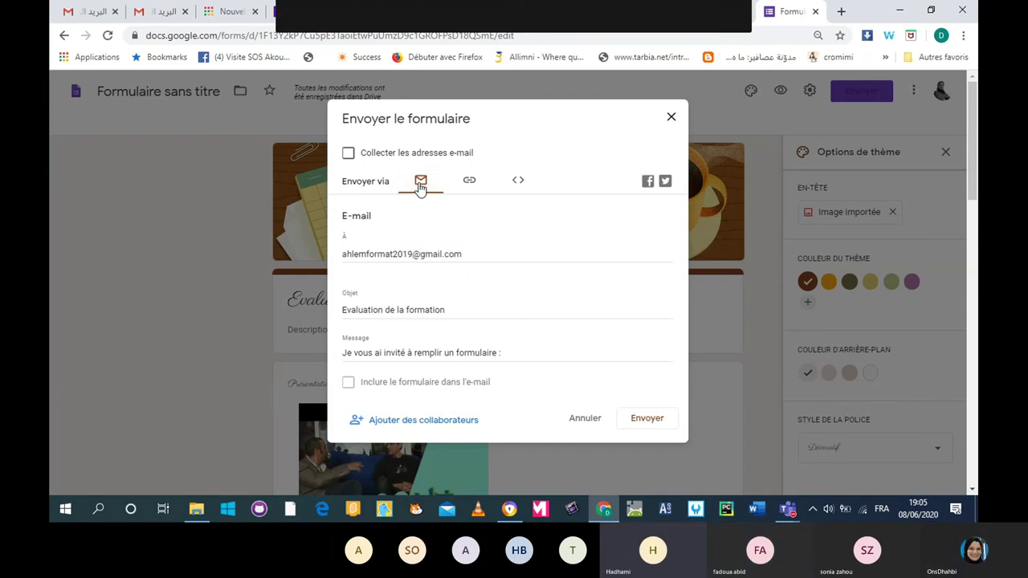
pyautogui.moveTo(464, 256); pyautogui.dragTo(312, 255)
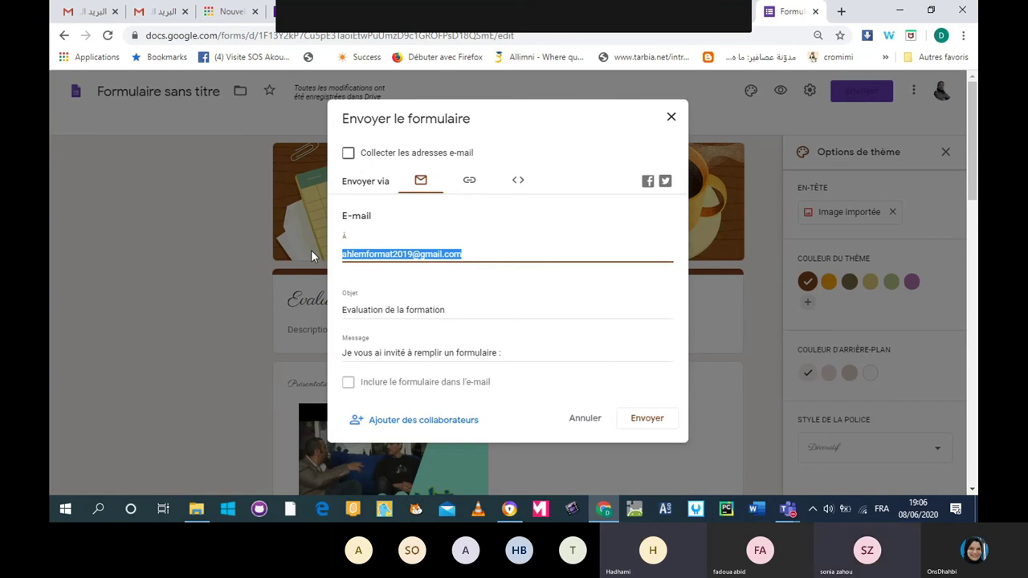
# E-mail the form invitation to a suggested contact, then to a second typed address.
pyautogui.write('abid')
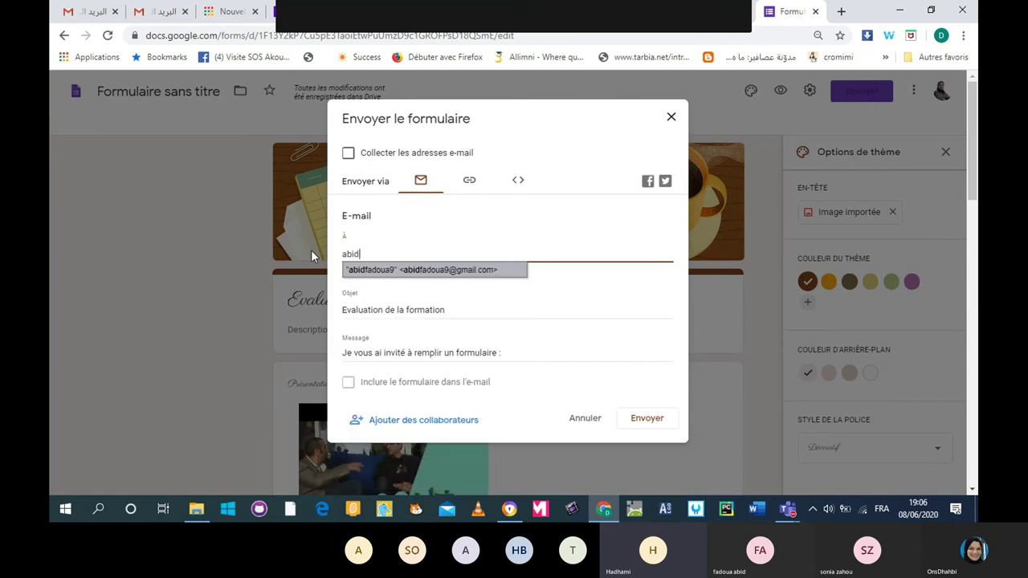
pyautogui.click(377, 271)
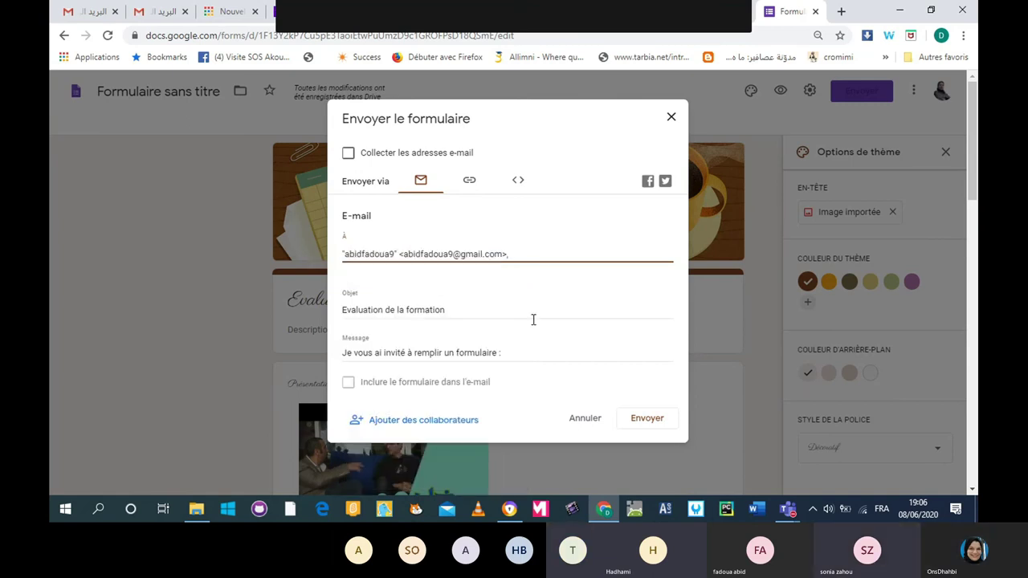
pyautogui.click(652, 423)
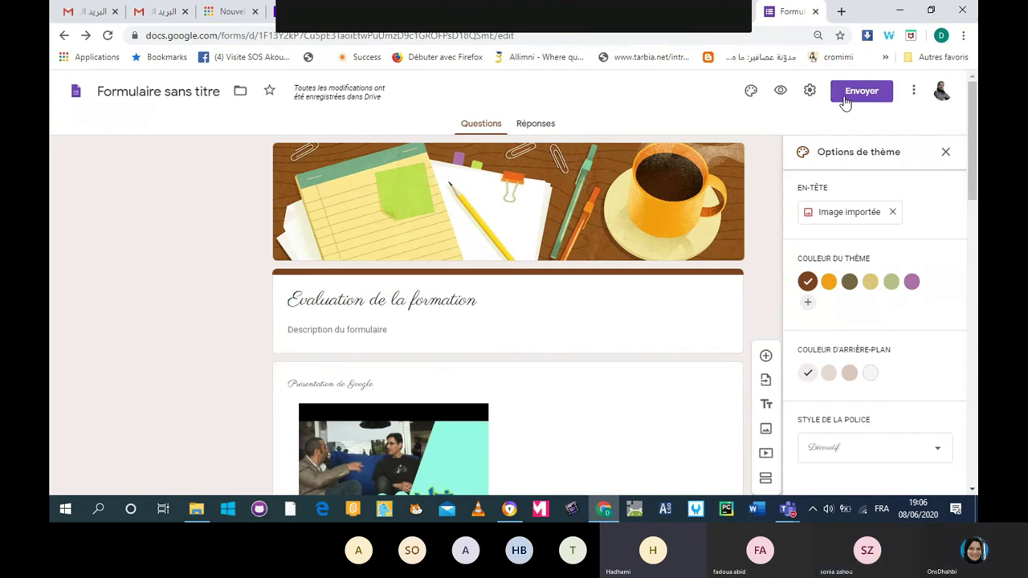
pyautogui.click(844, 97)
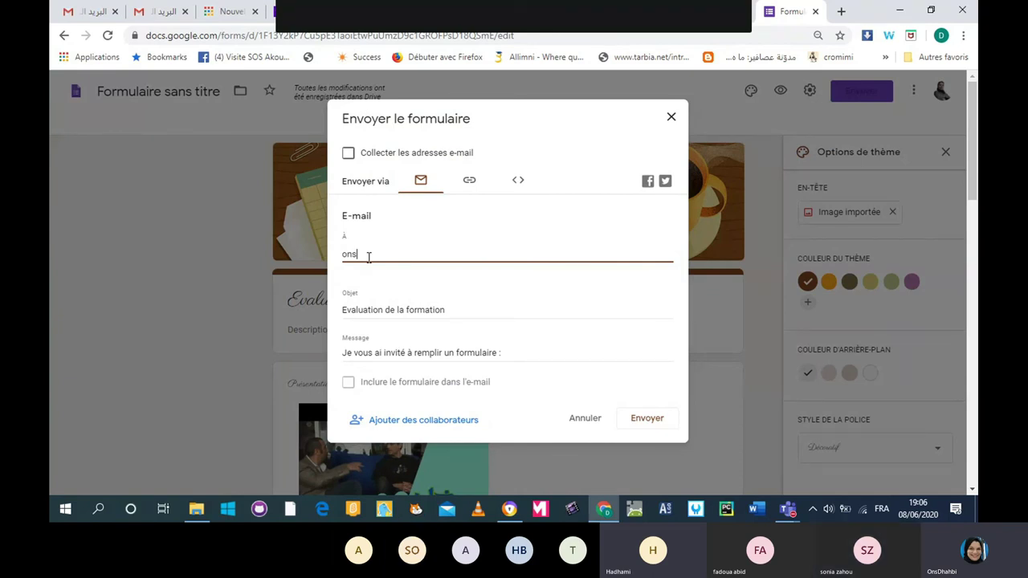
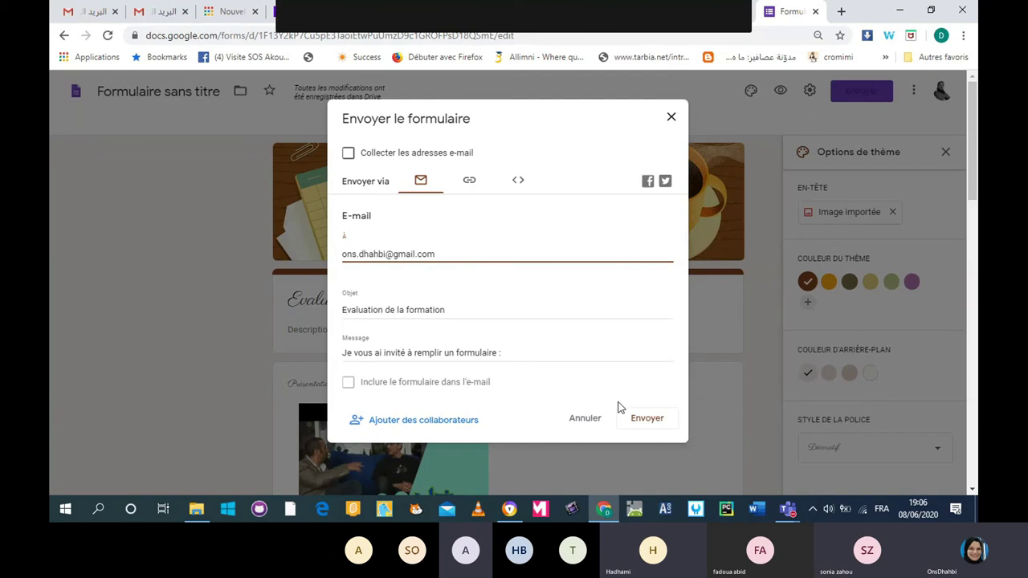
pyautogui.click(650, 422)
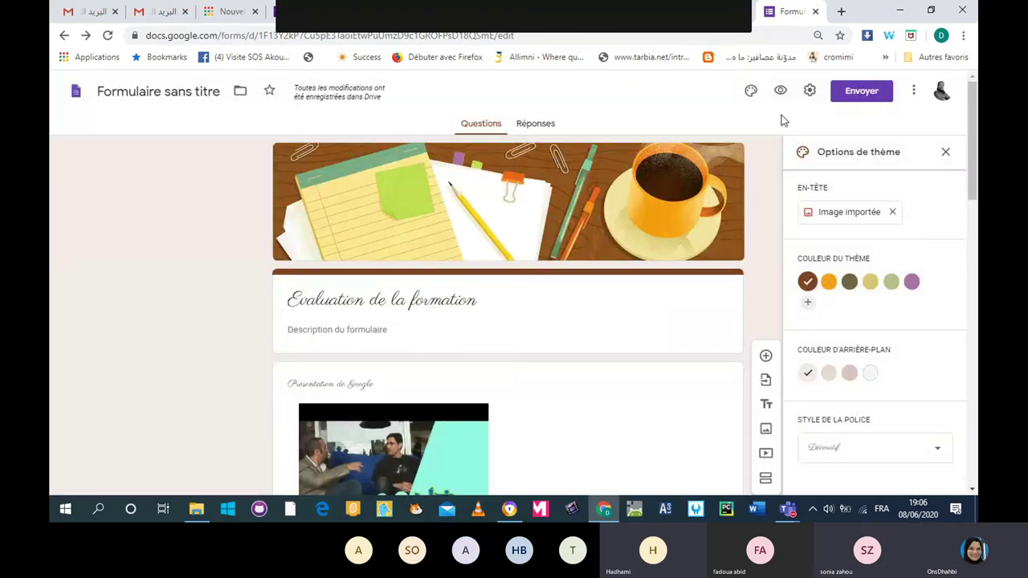
# E-mail the form invitation again to a third typed recipient address.
pyautogui.click(844, 93)
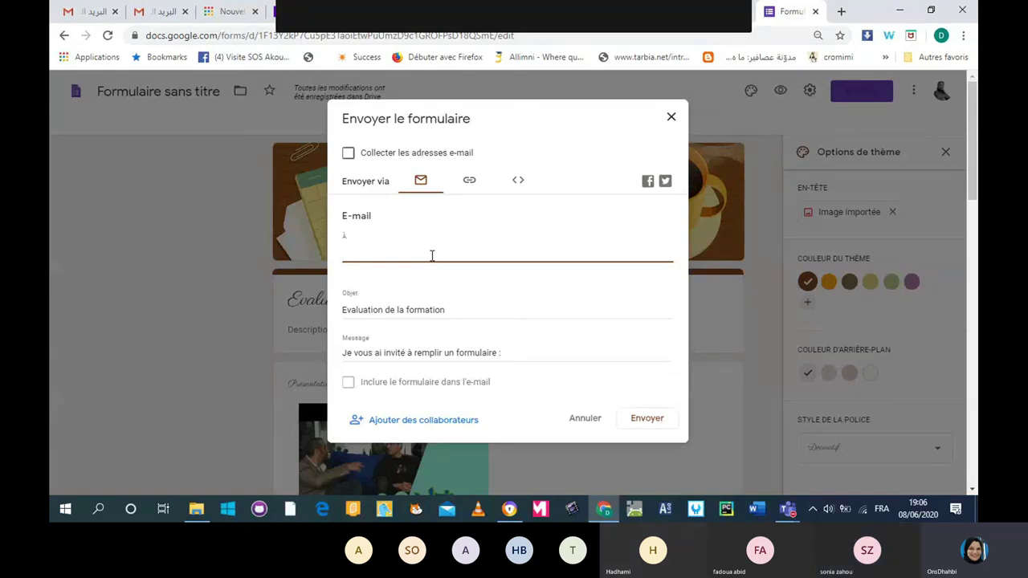
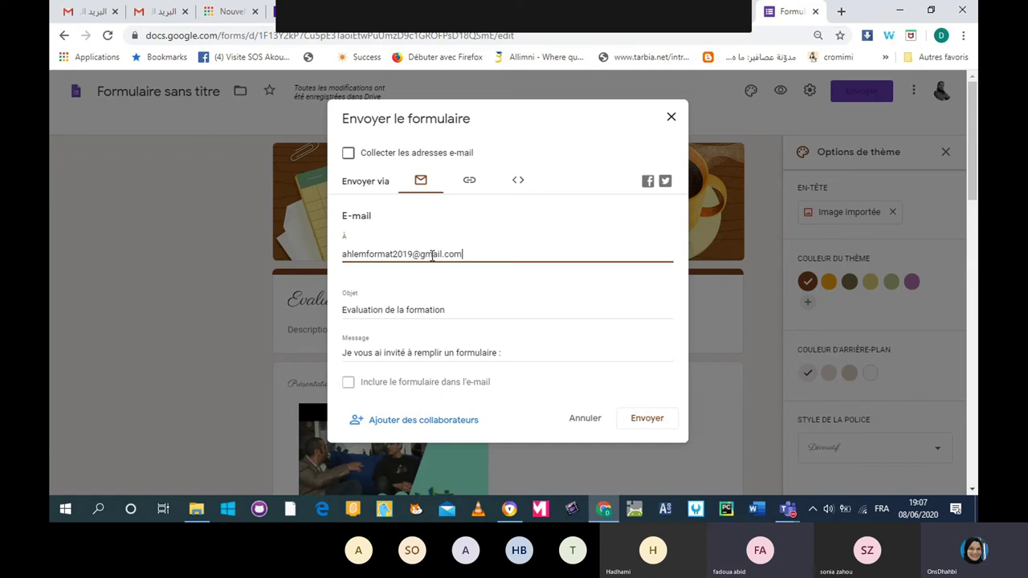
pyautogui.click(659, 426)
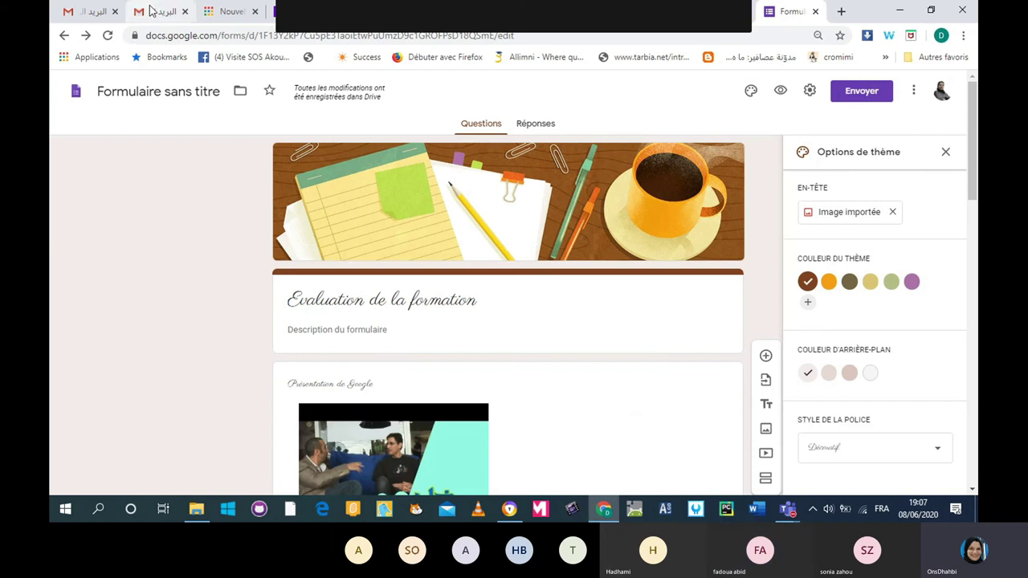
# In Gmail, switch to the other account, open the 'Evaluation de la formation' invitation and launch the form.
pyautogui.click(173, 19)
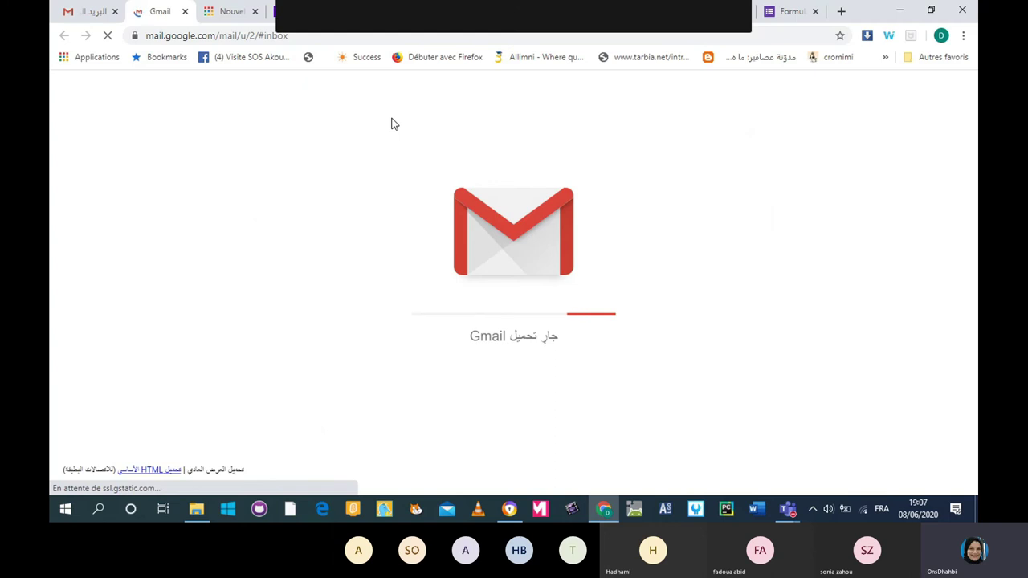
pyautogui.click(71, 91)
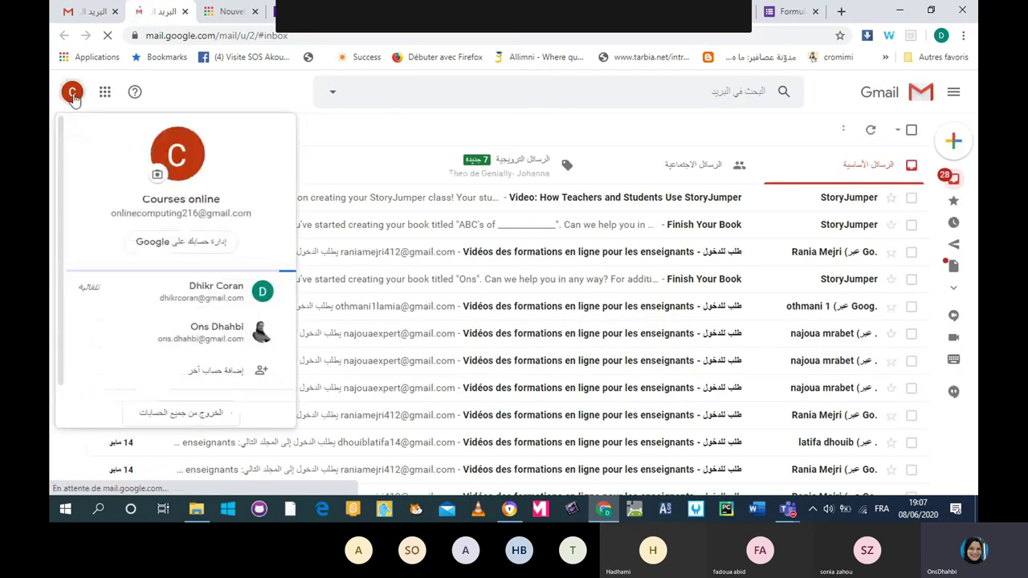
pyautogui.click(205, 337)
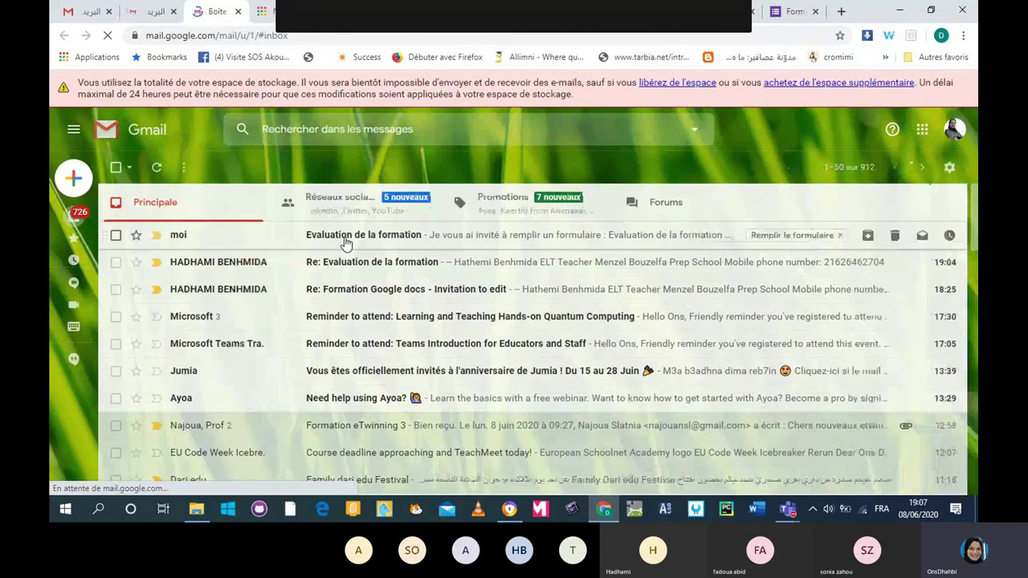
pyautogui.click(346, 239)
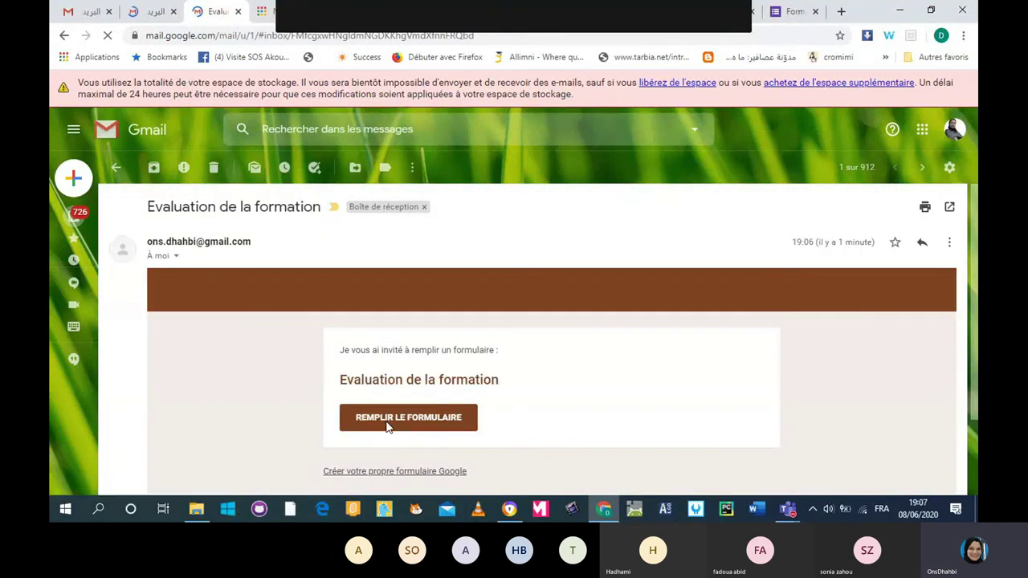
pyautogui.click(386, 427)
pyautogui.moveTo(787, 509)
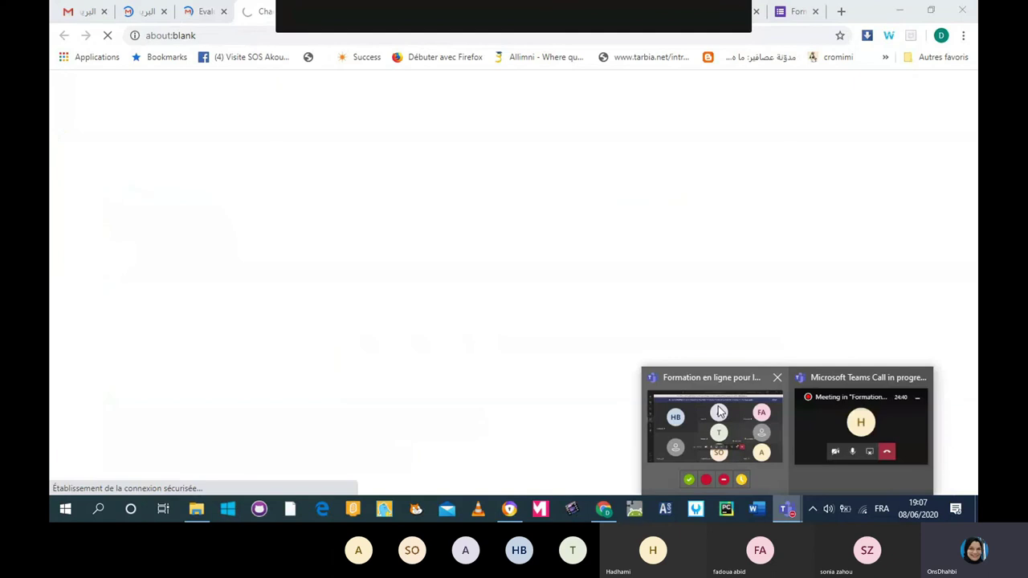
# Show the Teams meeting's participant list, then return to the browser with the form.
pyautogui.click(666, 410)
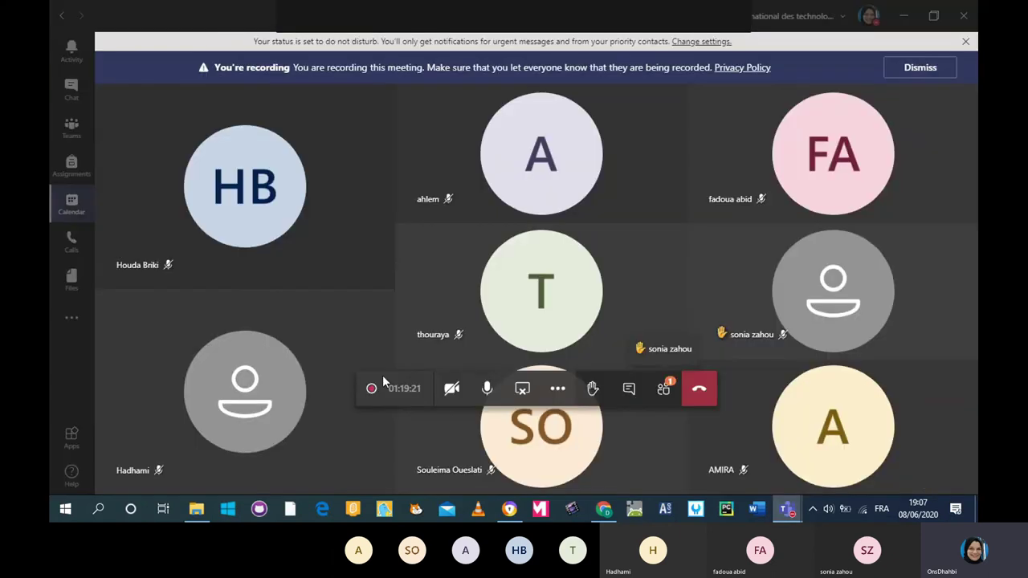
pyautogui.click(665, 390)
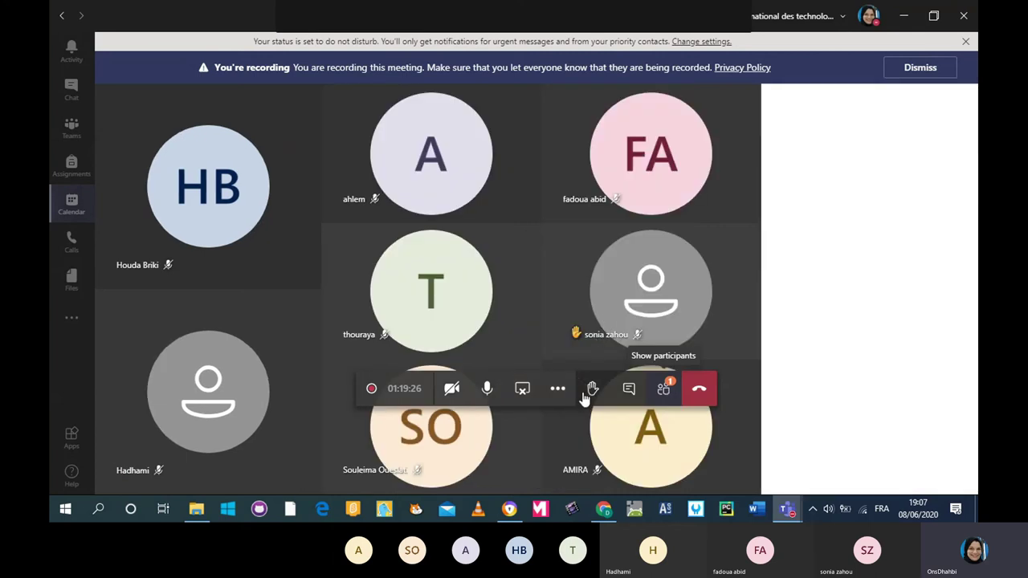
pyautogui.click(604, 511)
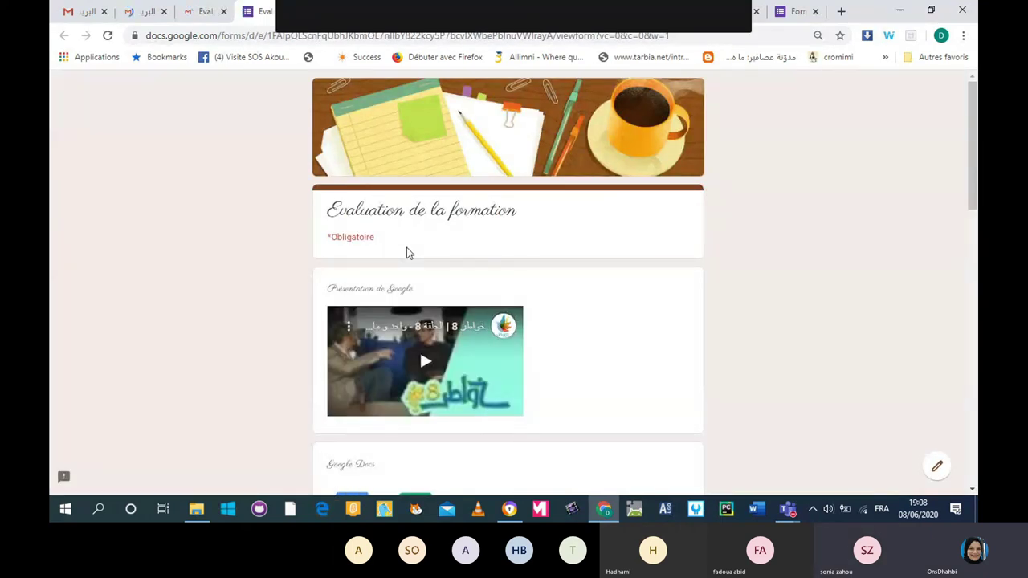
# Answer Nom et Prénom with the respondent's full name (capitalising the surname) and the E-mail field with their address.
pyautogui.scroll(-1, 408, 253)
pyautogui.scroll(-3, 407, 253)
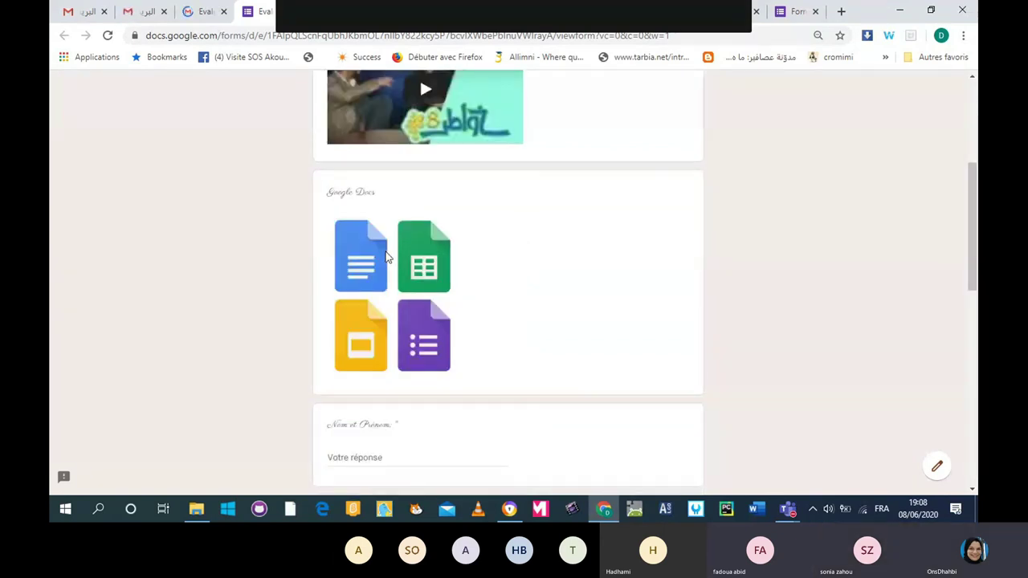
pyautogui.scroll(-4, 385, 257)
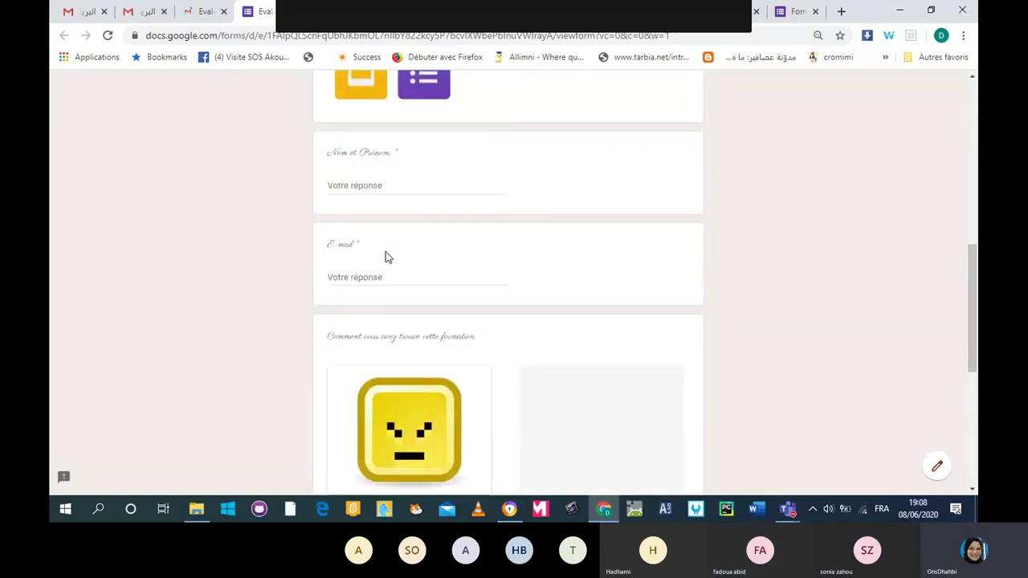
pyautogui.scroll(1, 385, 254)
pyautogui.click(386, 253)
pyautogui.scroll(3, 389, 255)
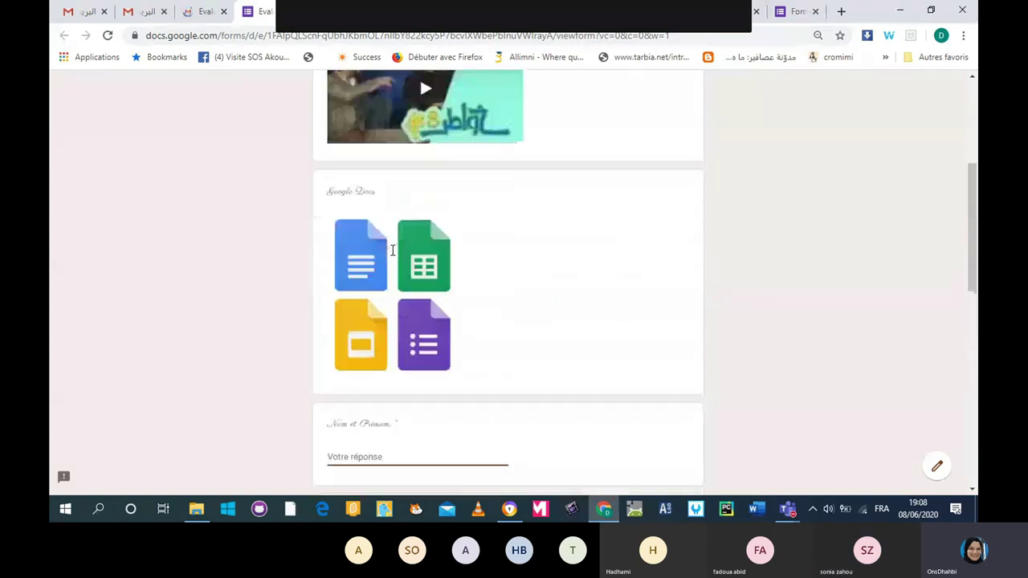
pyautogui.scroll(3, 393, 255)
pyautogui.scroll(-1, 393, 255)
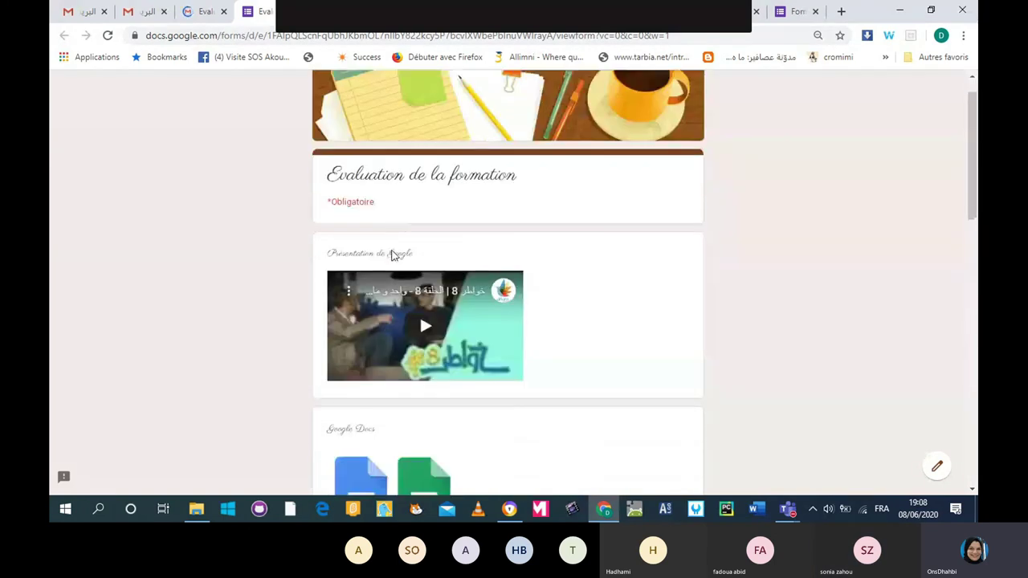
pyautogui.scroll(-4, 393, 255)
pyautogui.scroll(-1, 392, 256)
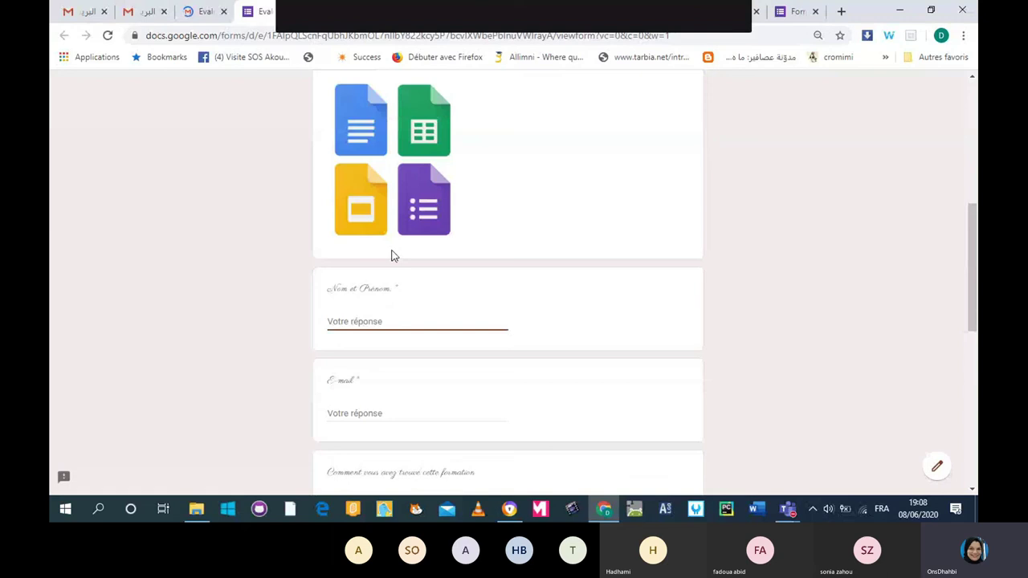
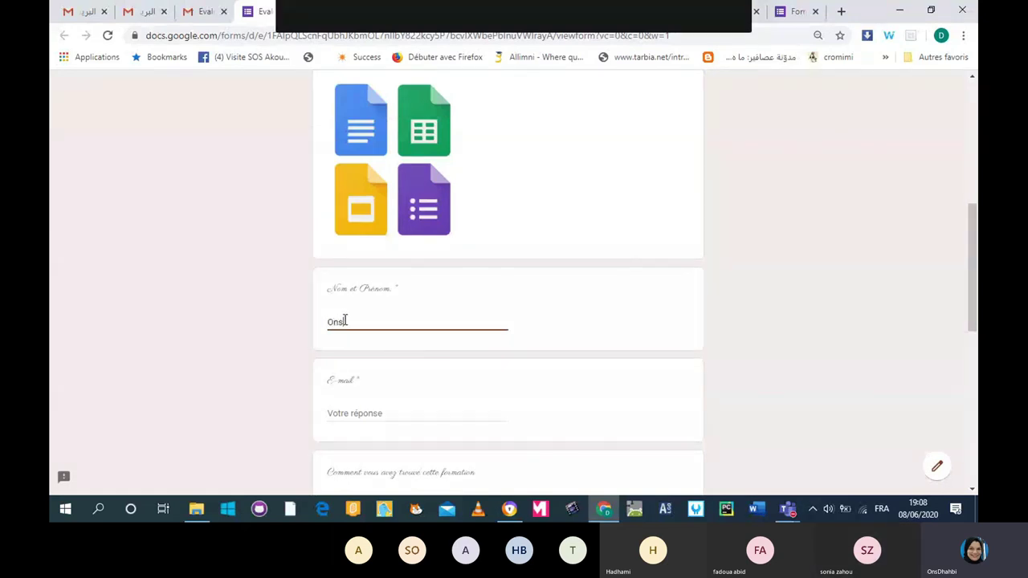
pyautogui.press('Delete')
pyautogui.write('D')
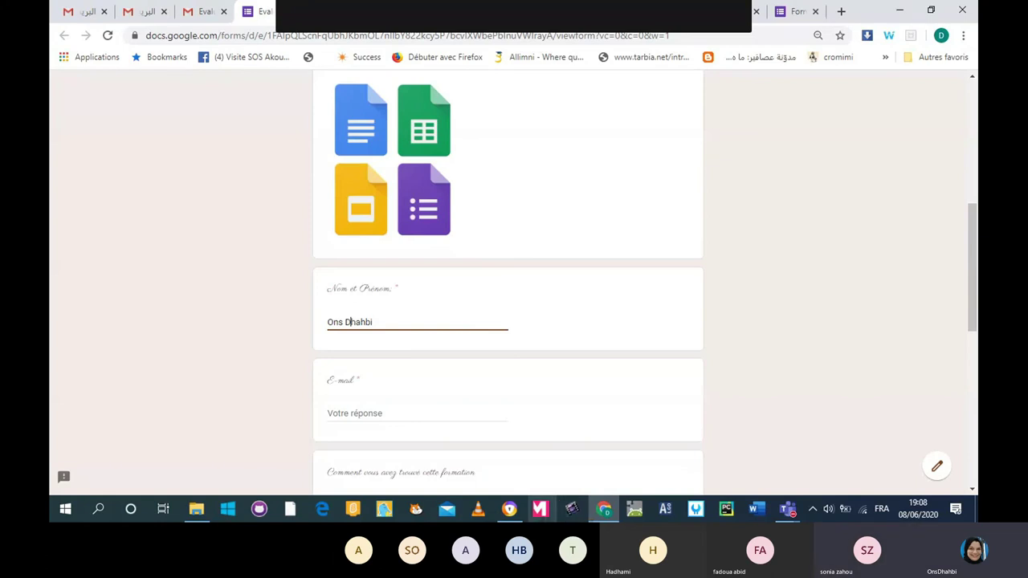
pyautogui.click(367, 414)
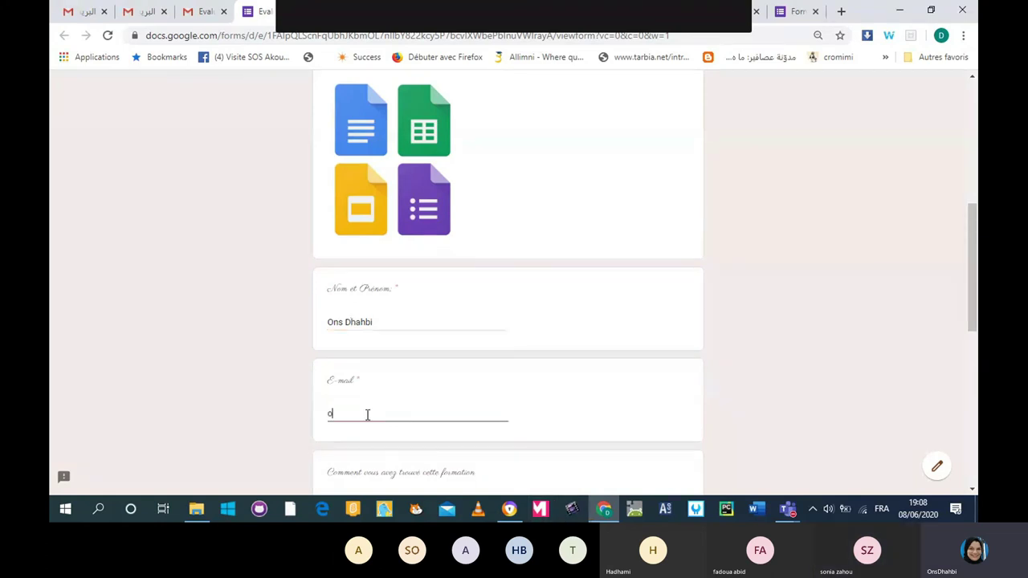
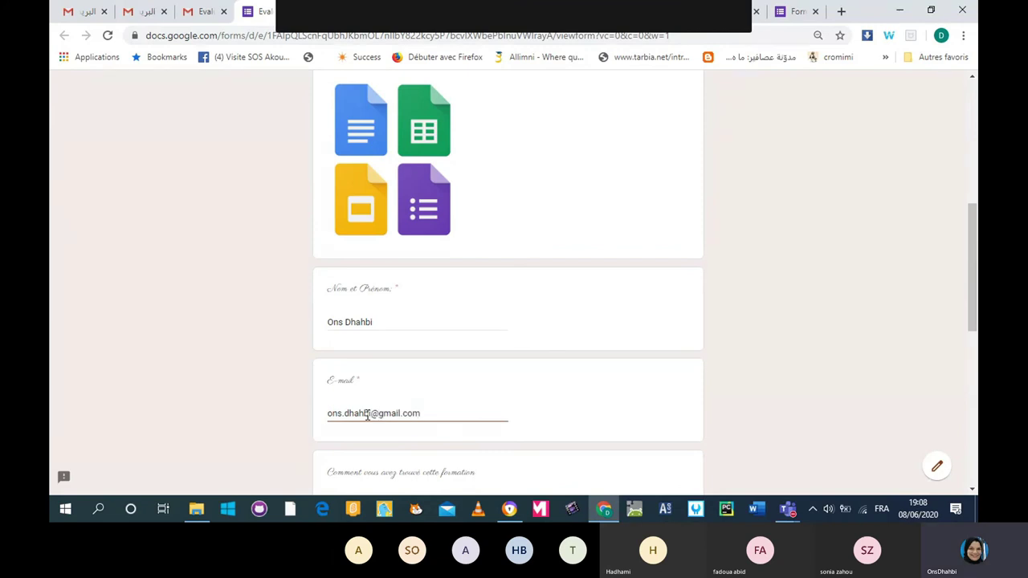
# Rate the training 'Exellente', submit the response, and return to the form editor.
pyautogui.scroll(-3, 367, 414)
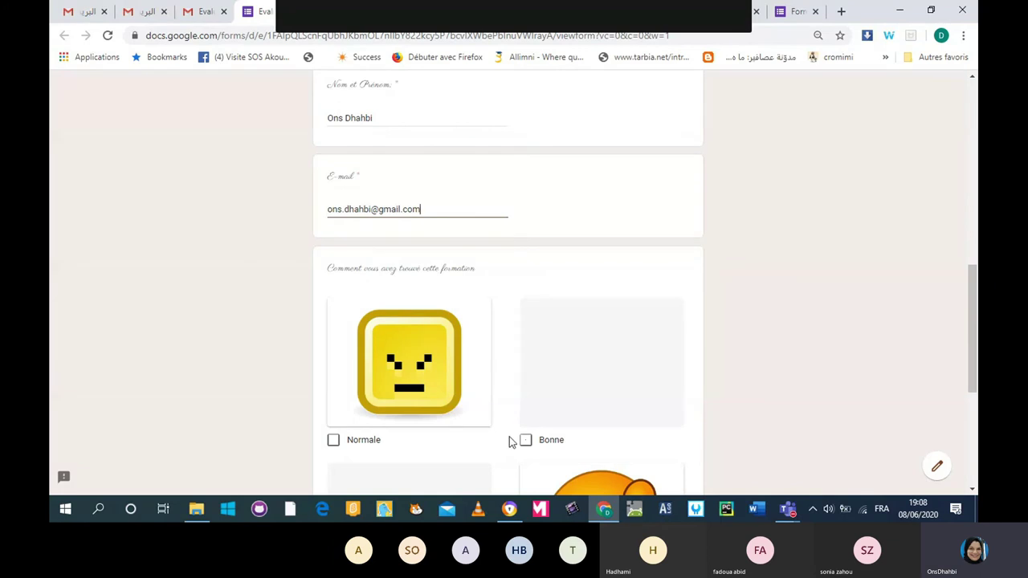
pyautogui.scroll(-2, 509, 441)
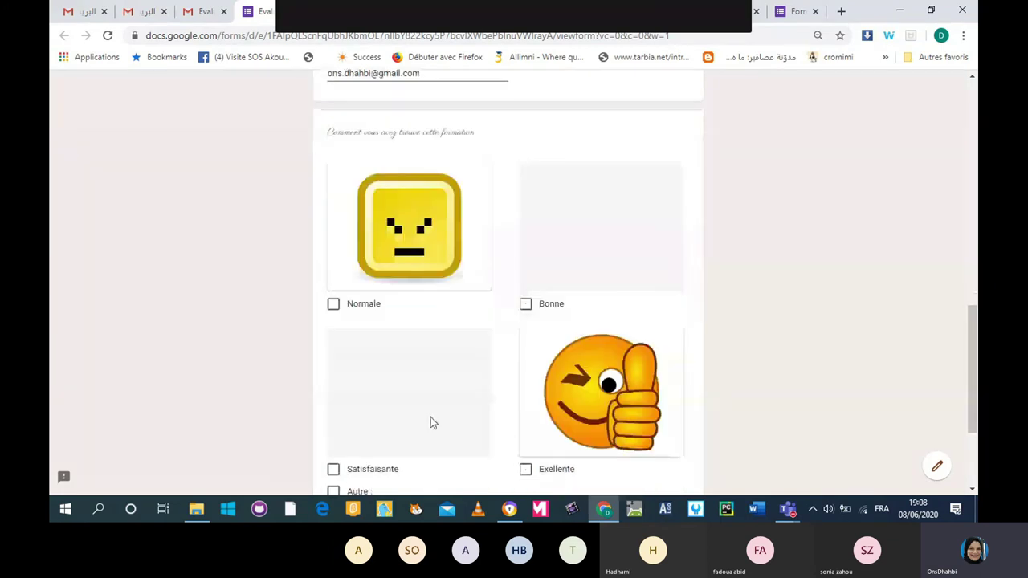
pyautogui.scroll(-2, 430, 419)
pyautogui.click(527, 336)
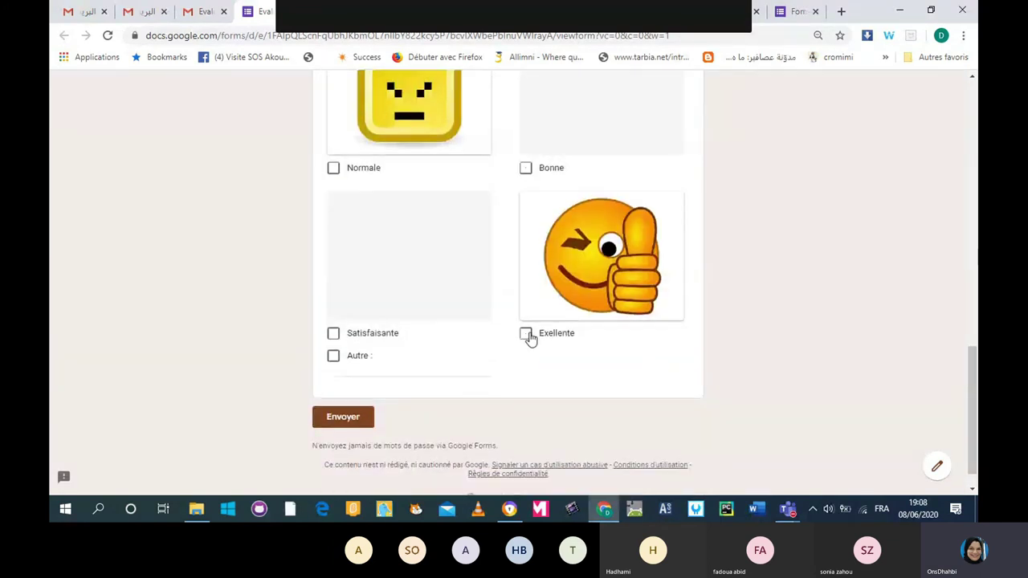
pyautogui.click(354, 417)
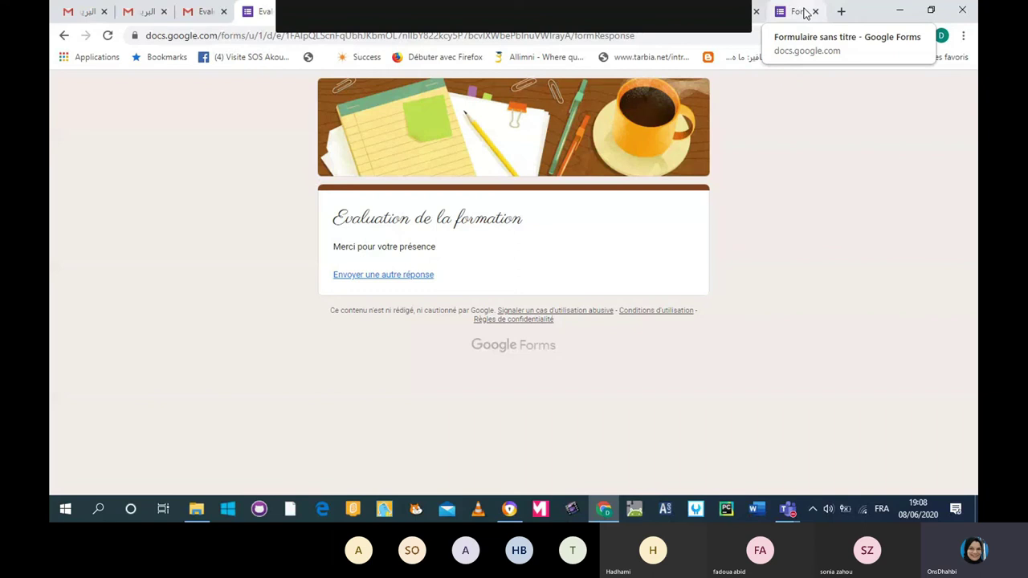
pyautogui.click(803, 12)
# Open the Réponses tab and scroll to the satisfaction chart: 3 Exellente, 1 Satisfaisante.
pyautogui.click(536, 125)
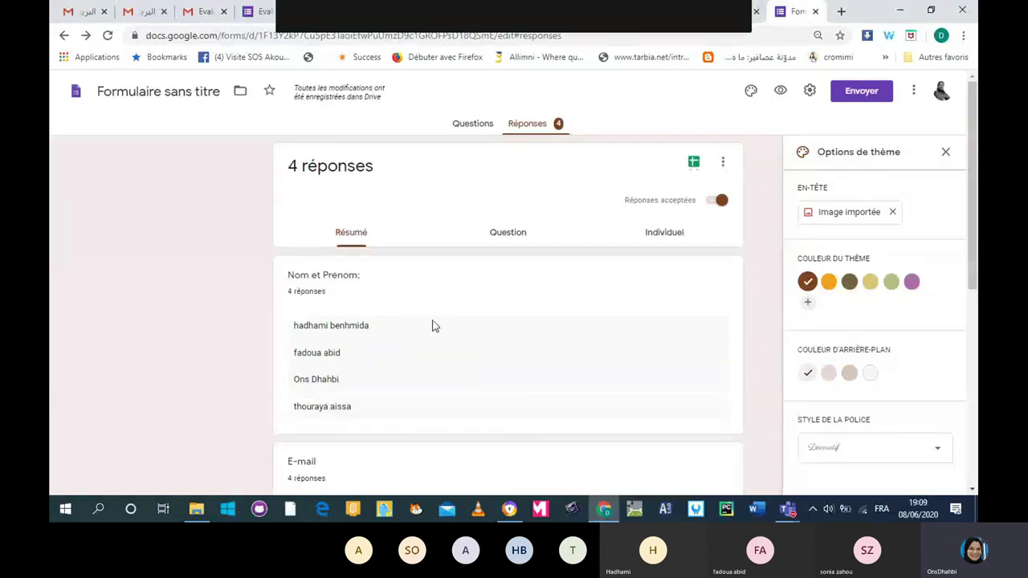
pyautogui.scroll(-2, 434, 323)
pyautogui.scroll(-5, 433, 324)
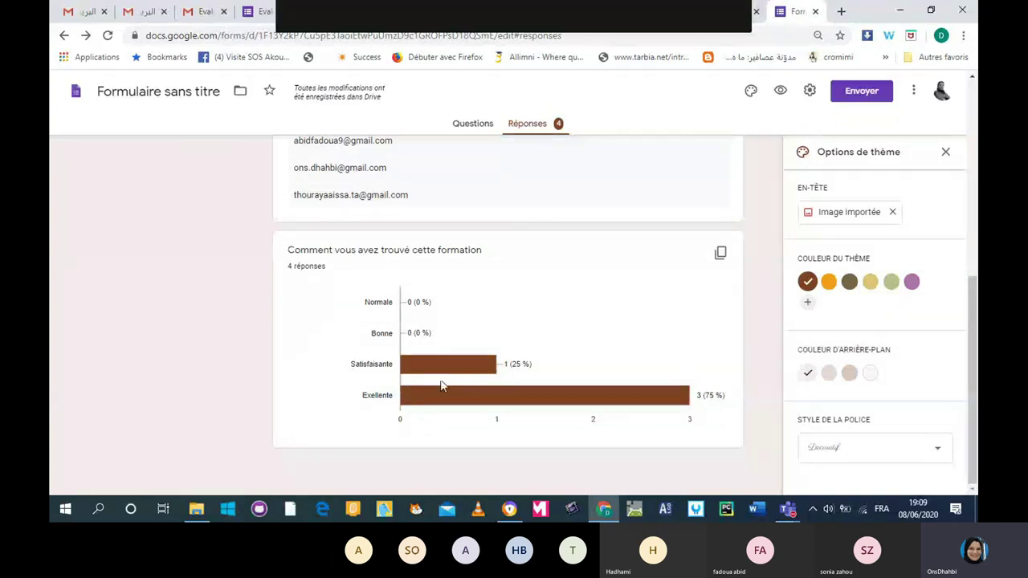
pyautogui.moveTo(438, 367)
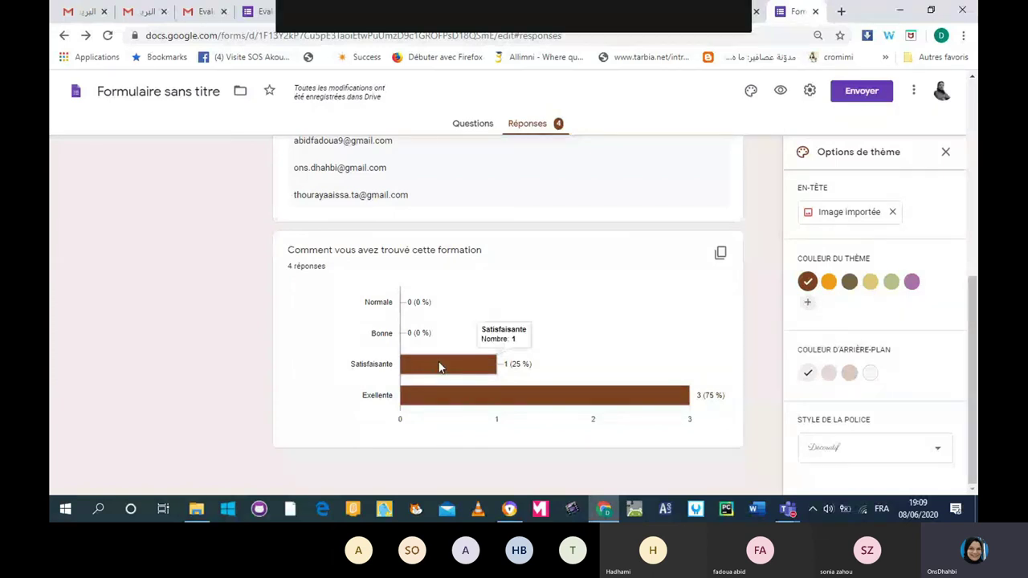
pyautogui.moveTo(430, 404)
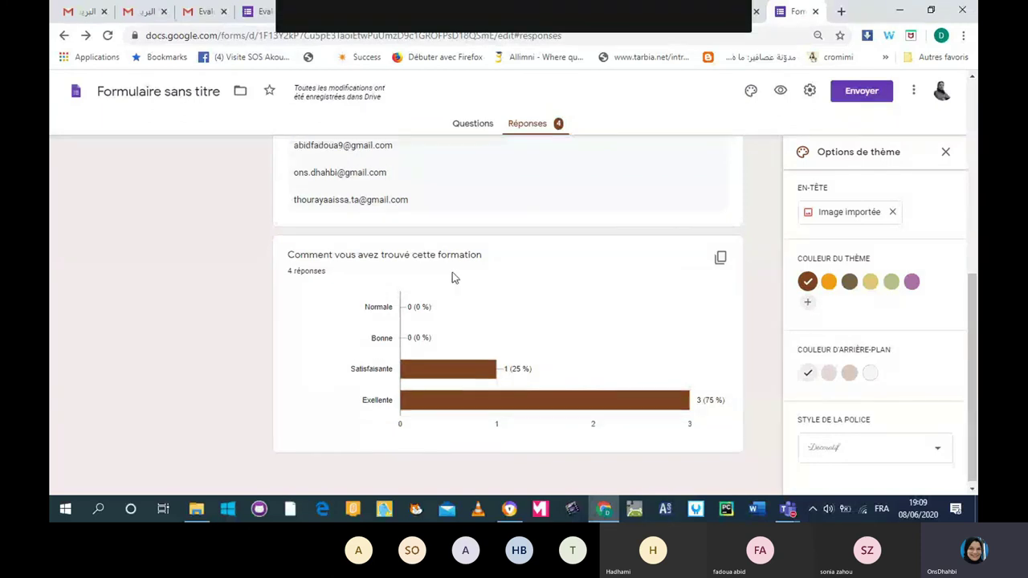
pyautogui.scroll(10, 452, 273)
pyautogui.click(512, 243)
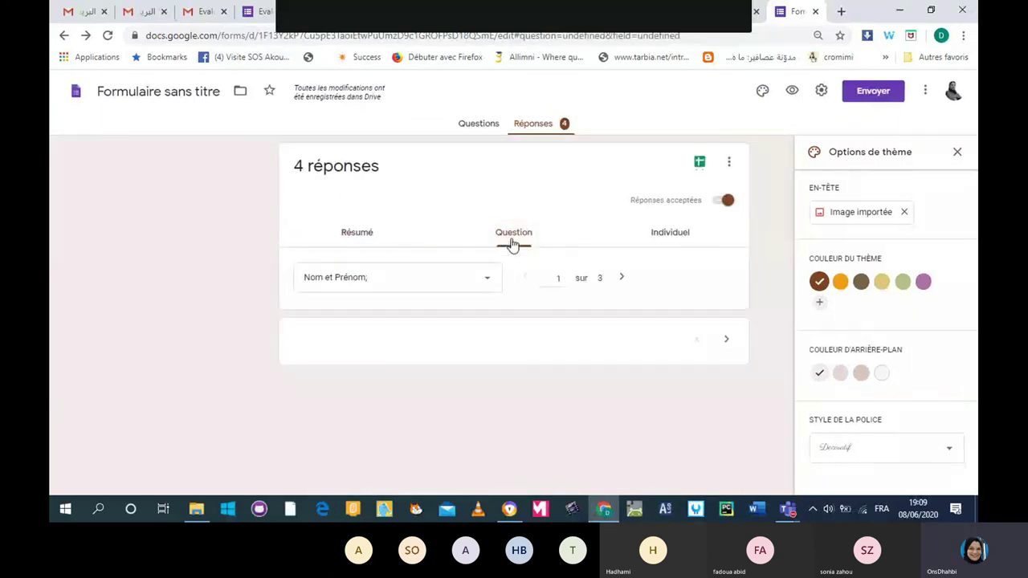
pyautogui.scroll(-2, 421, 320)
pyautogui.scroll(-2, 420, 315)
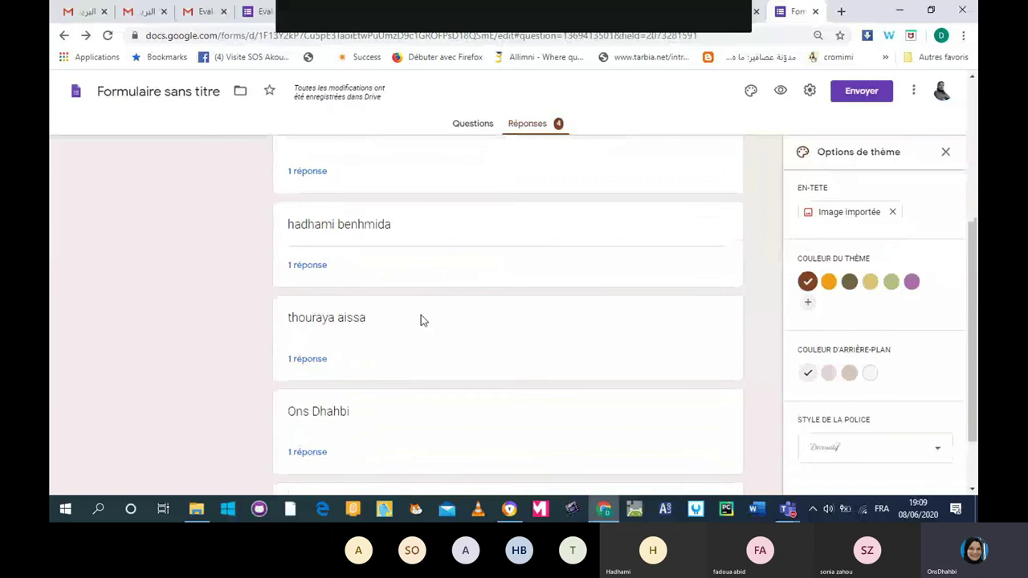
pyautogui.scroll(4, 421, 315)
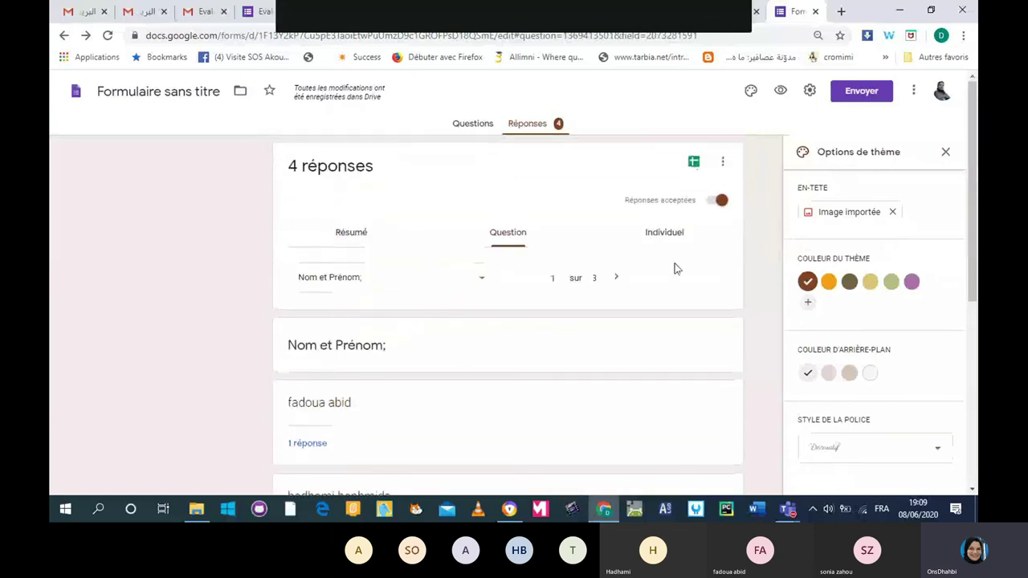
pyautogui.click(663, 232)
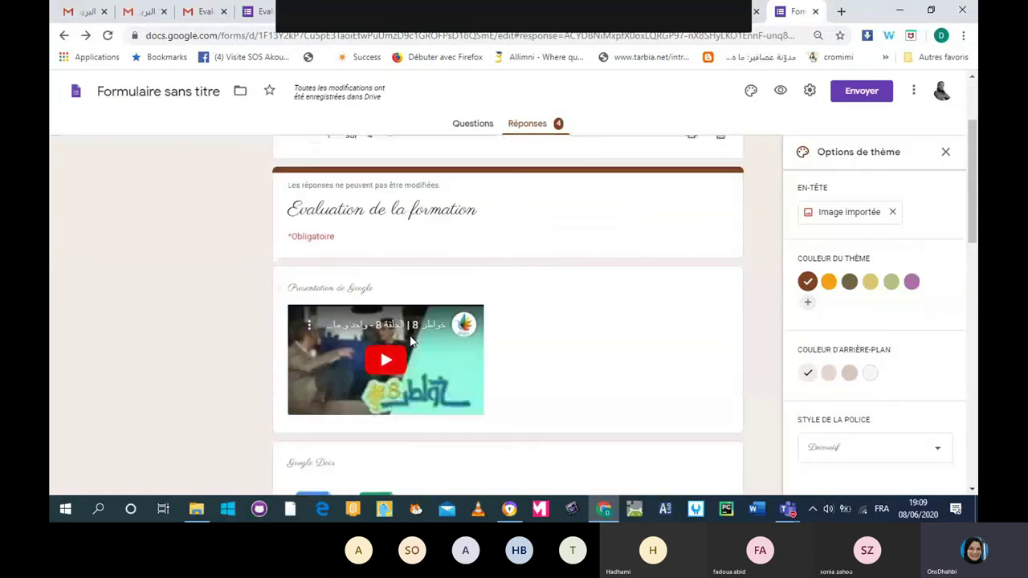
pyautogui.scroll(-6, 399, 315)
pyautogui.scroll(-4, 399, 315)
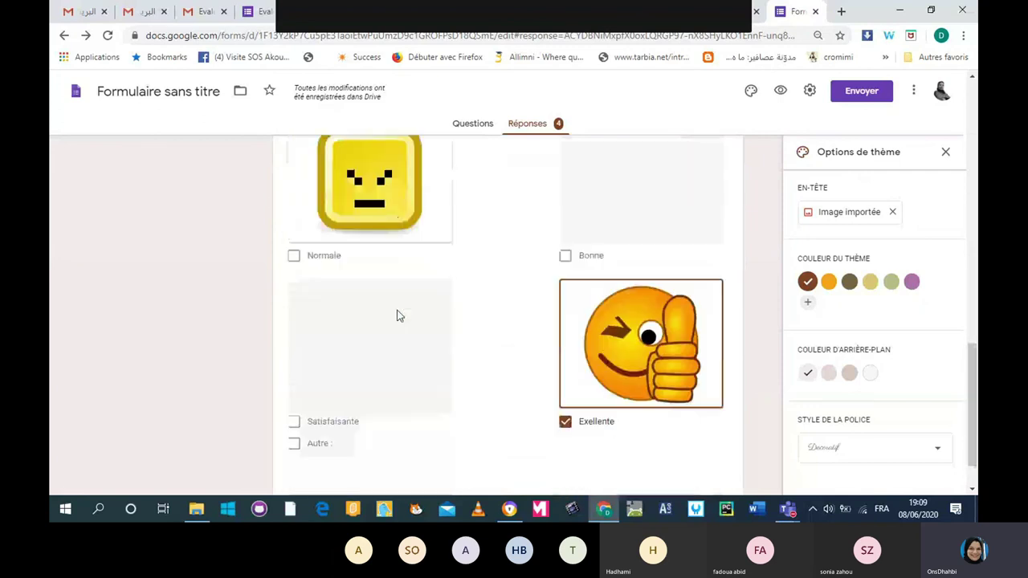
pyautogui.scroll(6, 399, 314)
pyautogui.scroll(5, 399, 314)
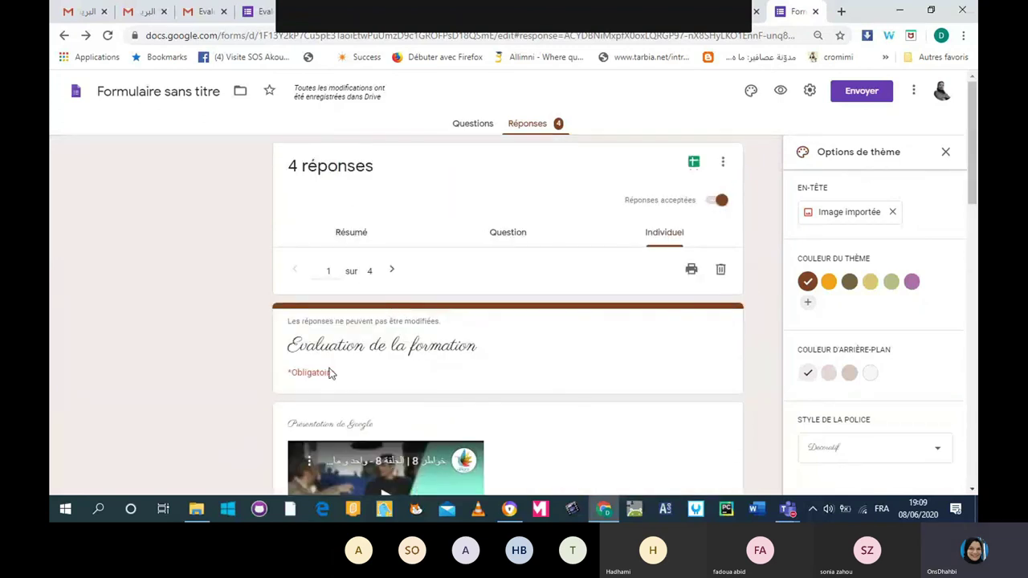
pyautogui.click(391, 271)
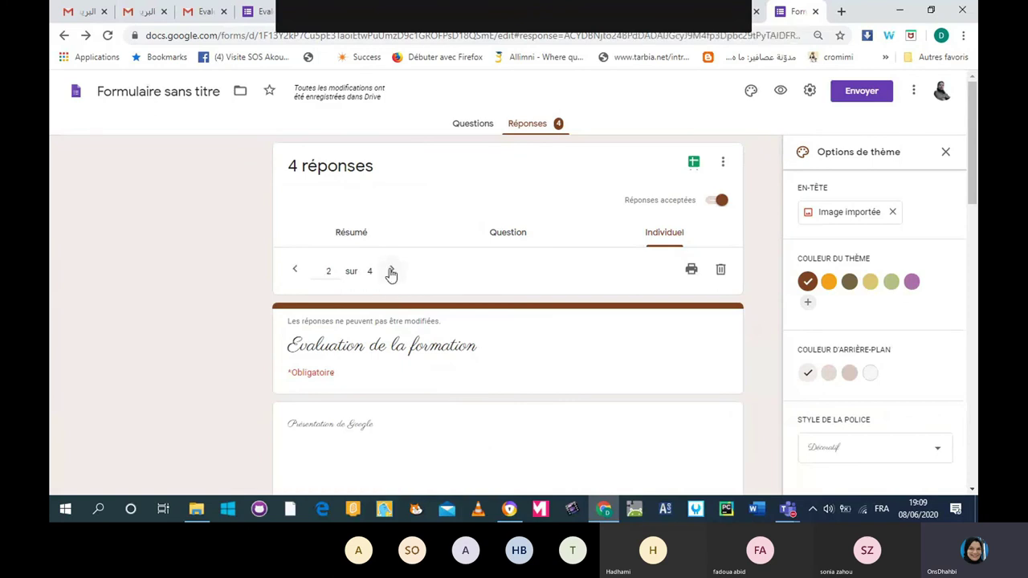
pyautogui.scroll(-5, 391, 273)
pyautogui.scroll(-2, 391, 274)
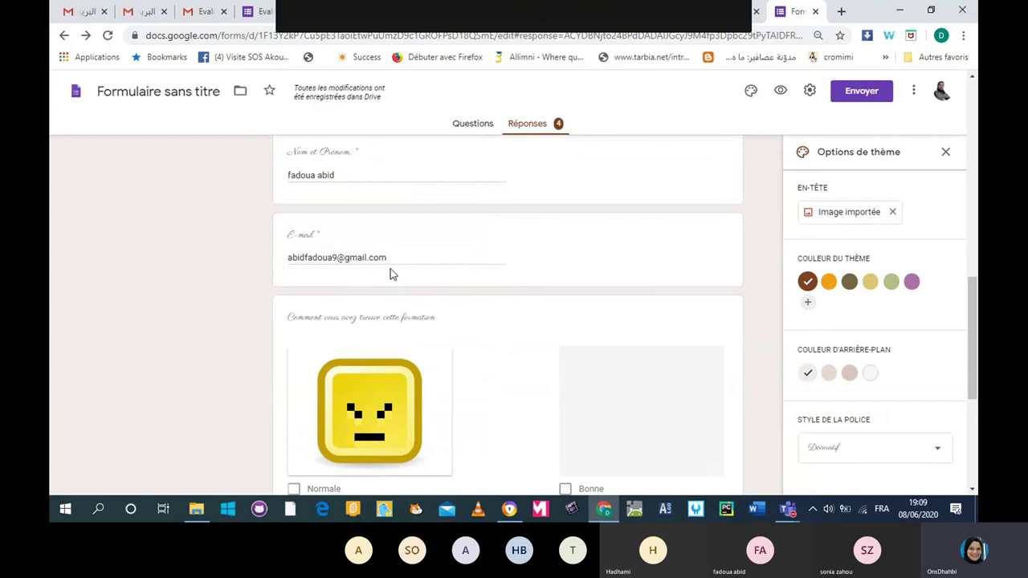
pyautogui.scroll(-2, 390, 274)
pyautogui.scroll(-2, 390, 274)
pyautogui.scroll(5, 390, 274)
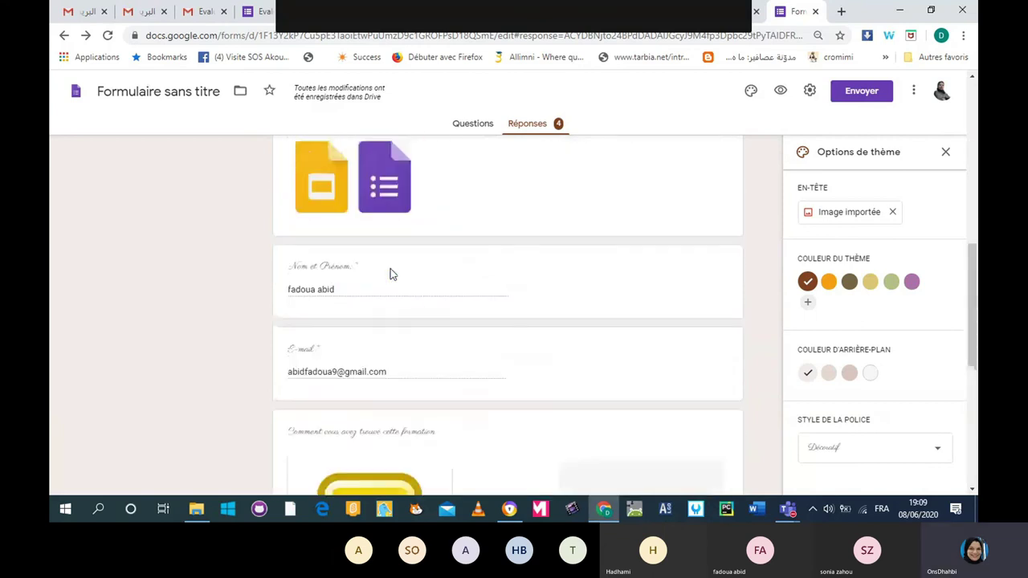
pyautogui.scroll(5, 390, 274)
pyautogui.click(392, 272)
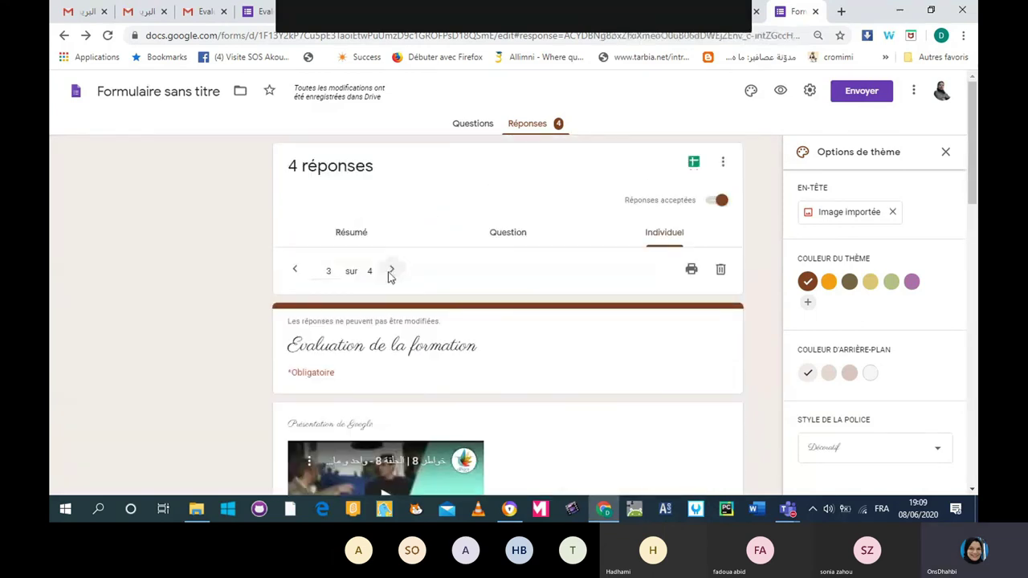
pyautogui.click(391, 271)
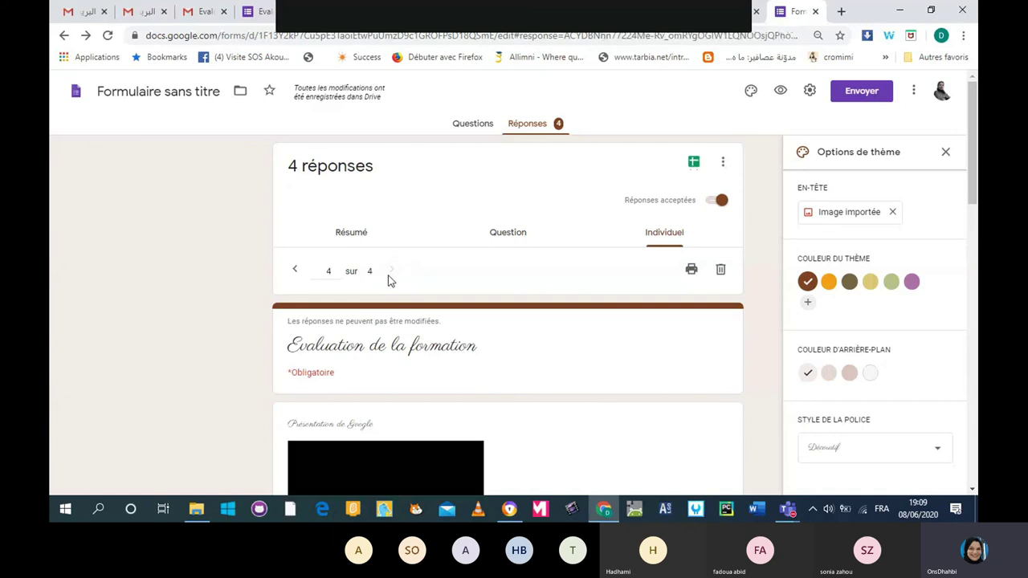
pyautogui.click(353, 235)
pyautogui.scroll(-10, 408, 307)
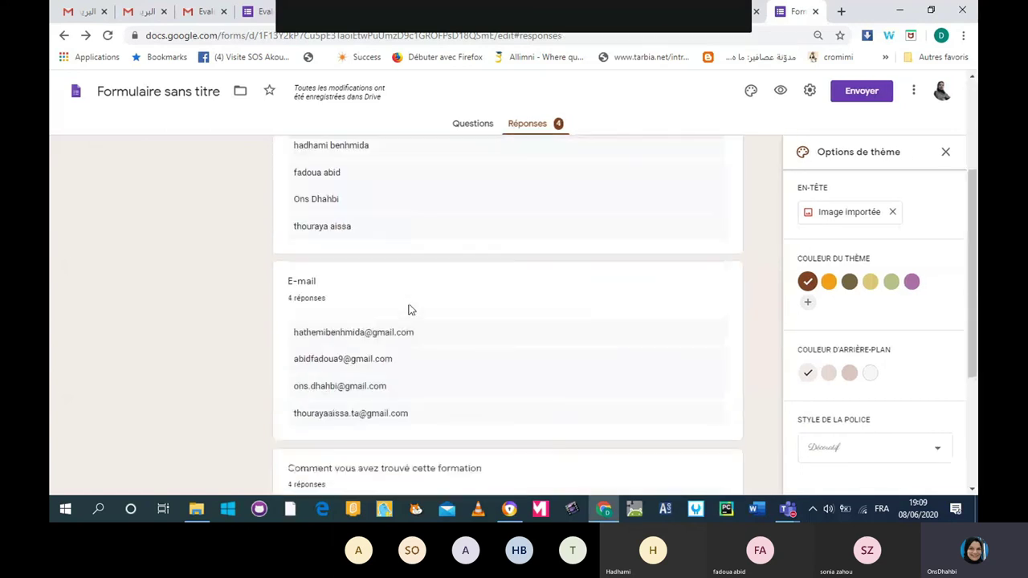
pyautogui.scroll(10, 411, 308)
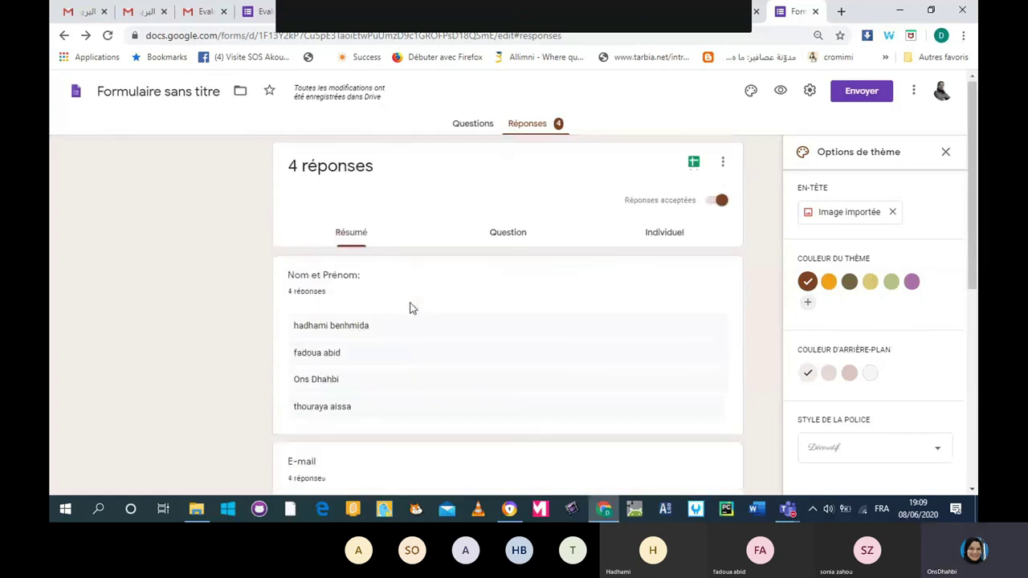
pyautogui.click(351, 231)
pyautogui.scroll(-4, 499, 278)
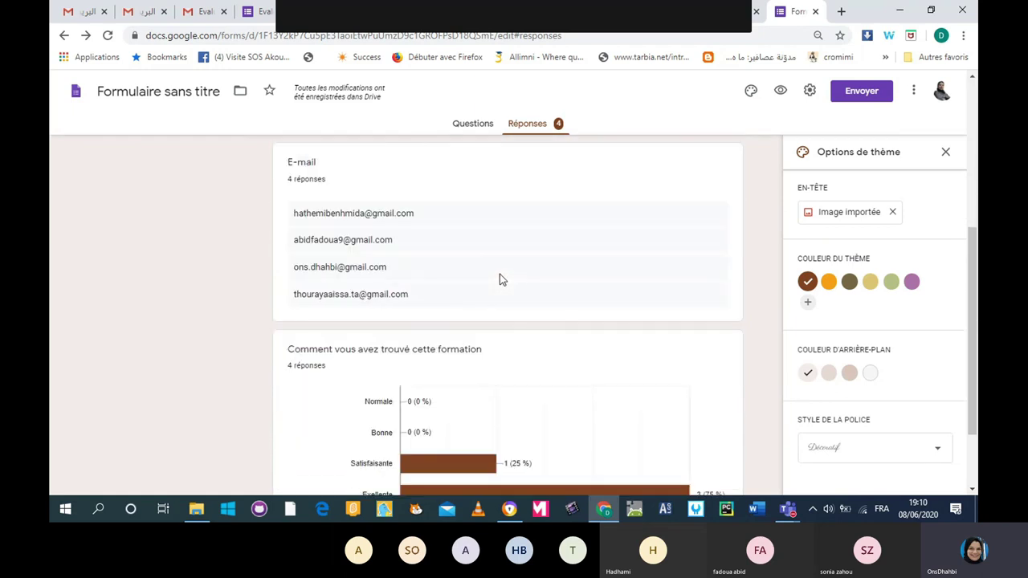
pyautogui.scroll(-1, 499, 278)
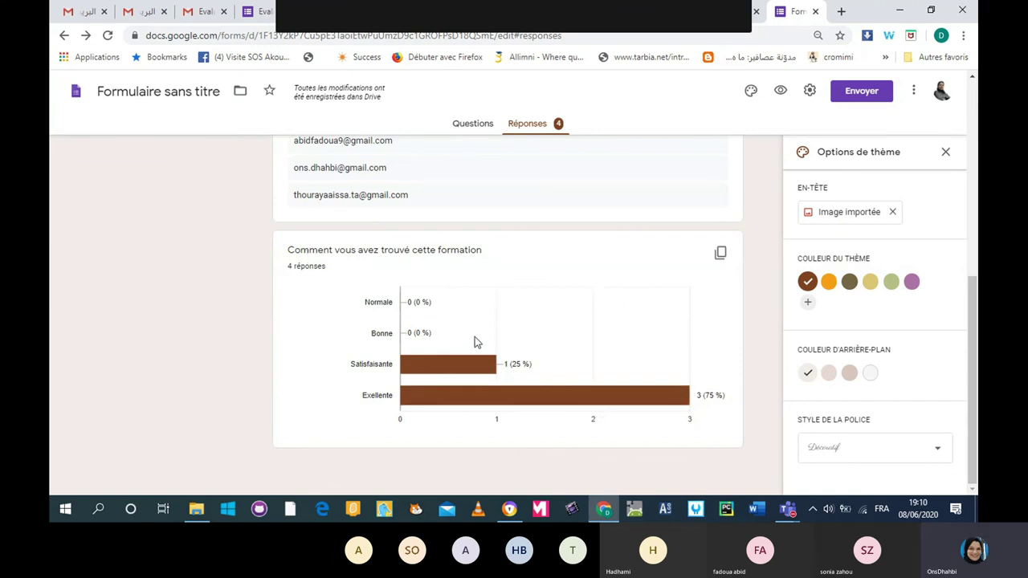
pyautogui.scroll(5, 474, 340)
pyautogui.scroll(1, 474, 340)
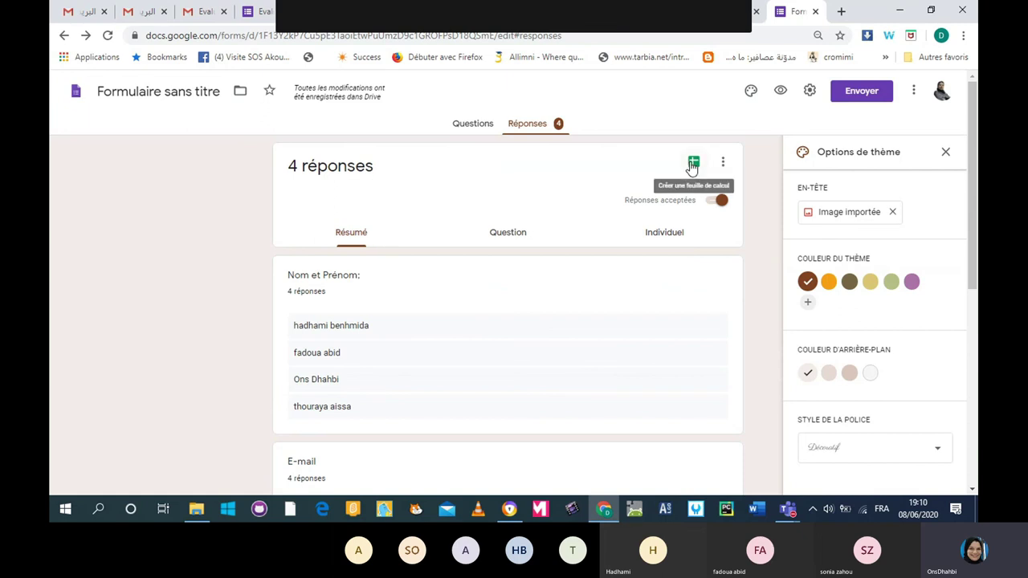
# Send the responses to a newly created spreadsheet, 'Formulaire sans titre (réponses)'.
pyautogui.click(692, 165)
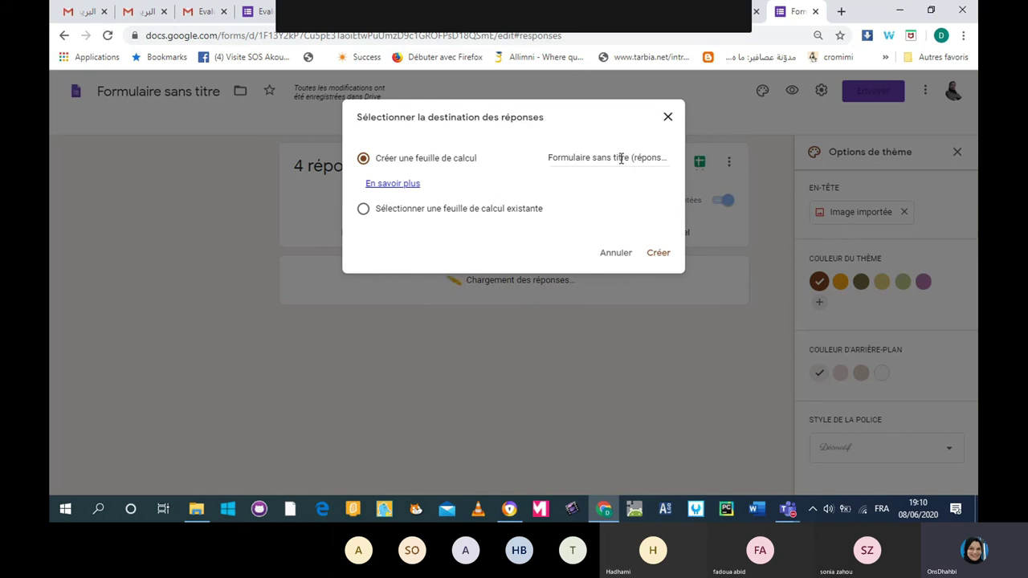
pyautogui.click(657, 255)
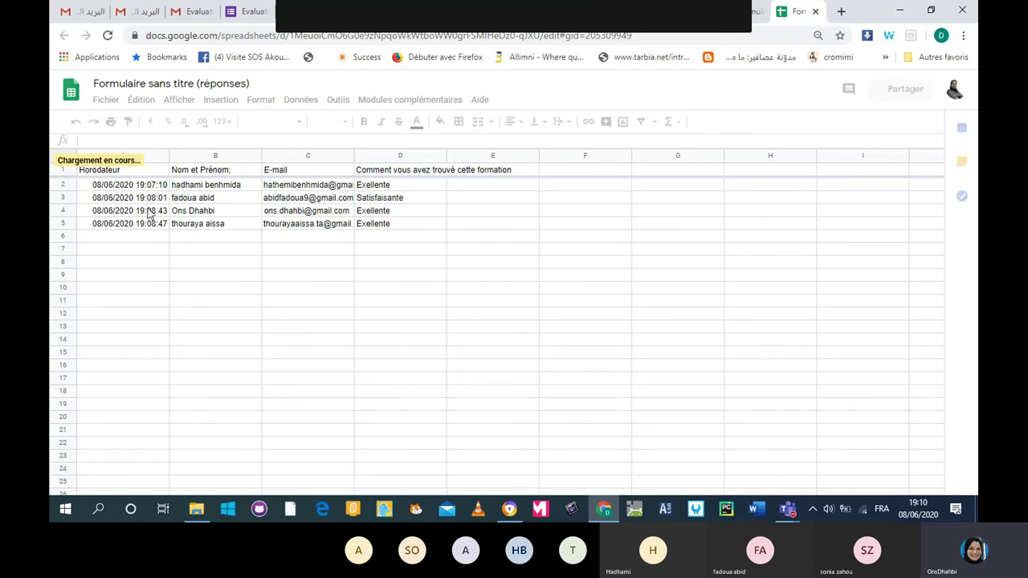
# Widen column A so the full Horodateur timestamps are visible.
pyautogui.moveTo(170, 156); pyautogui.dragTo(232, 156)
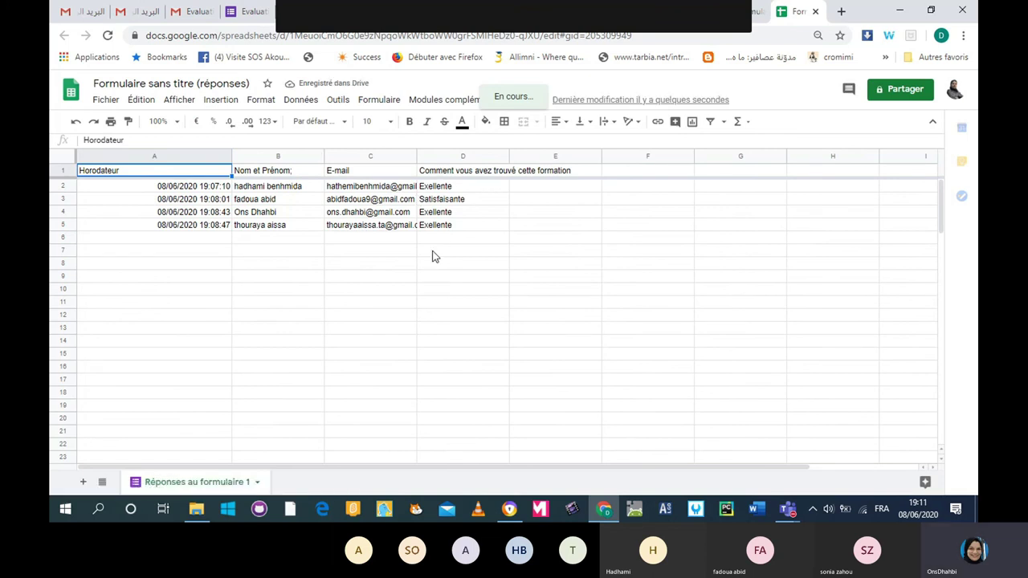
# Back in the Forms responses tab, open the send dialog and close it without sending.
pyautogui.click(759, 11)
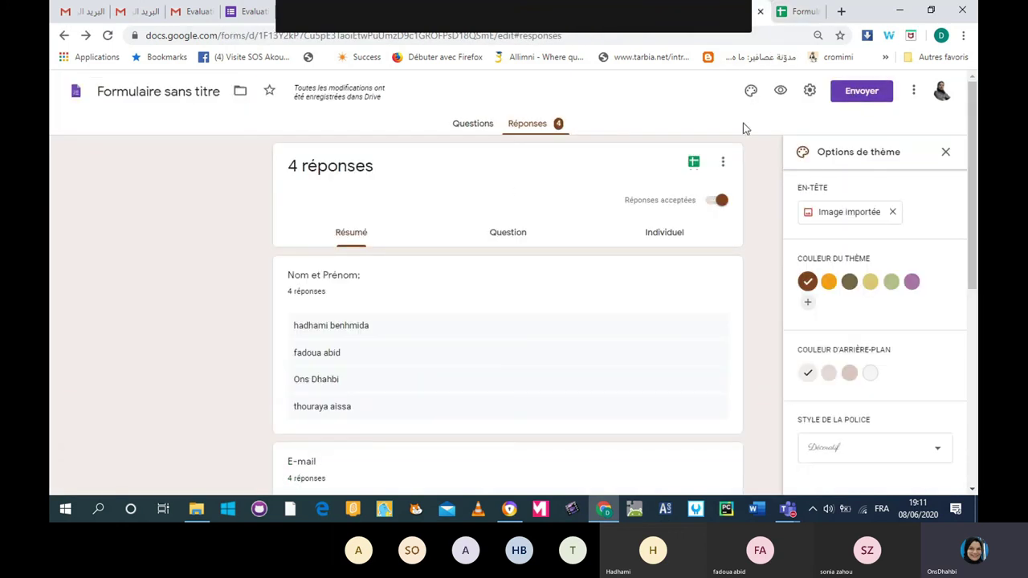
pyautogui.click(878, 93)
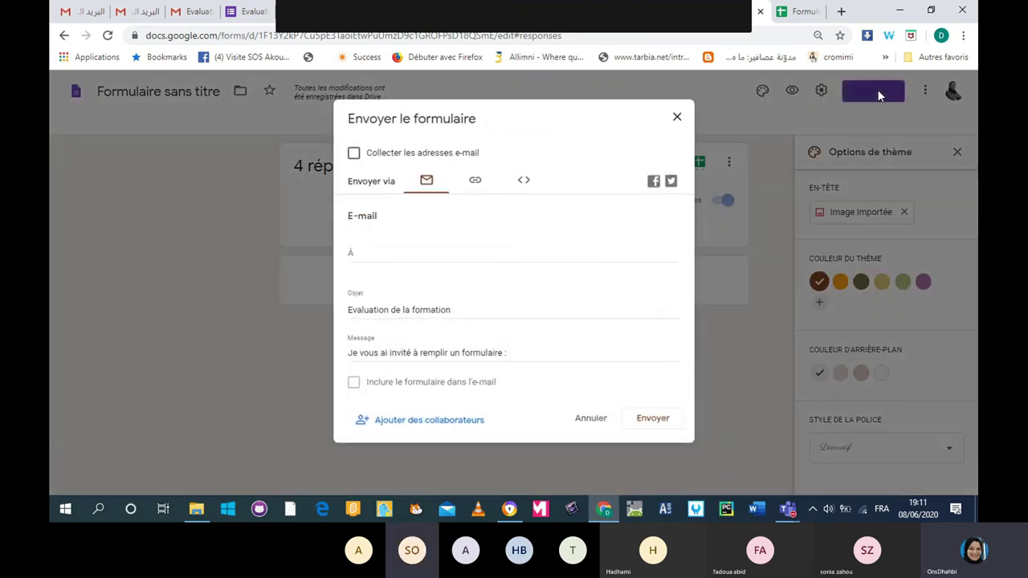
pyautogui.click(374, 249)
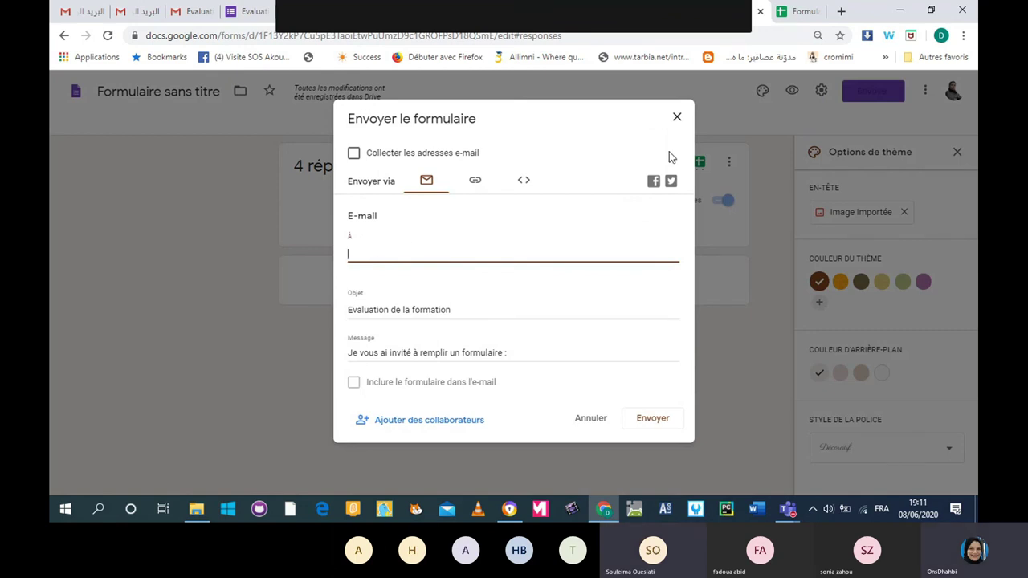
pyautogui.click(677, 118)
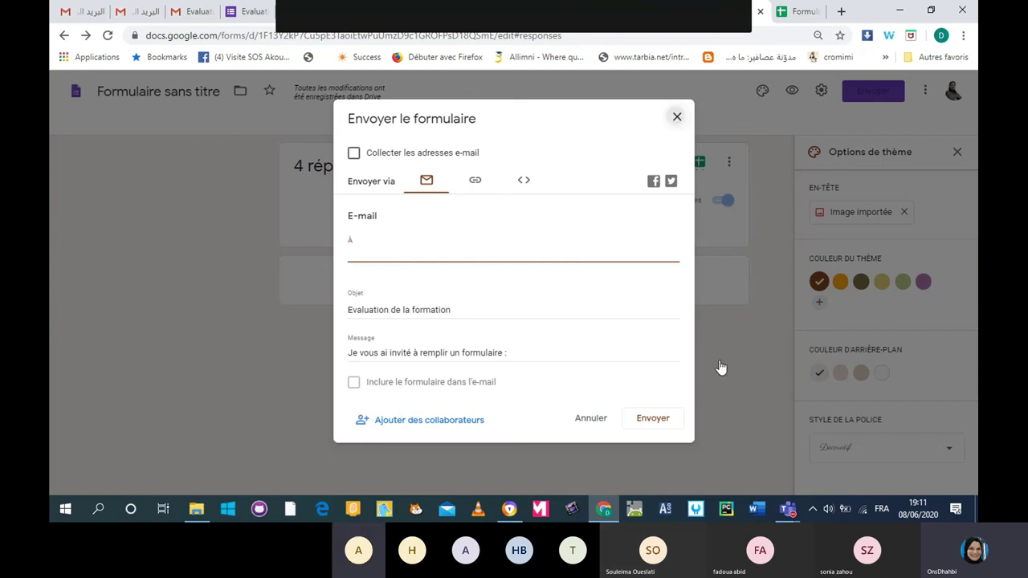
pyautogui.click(590, 416)
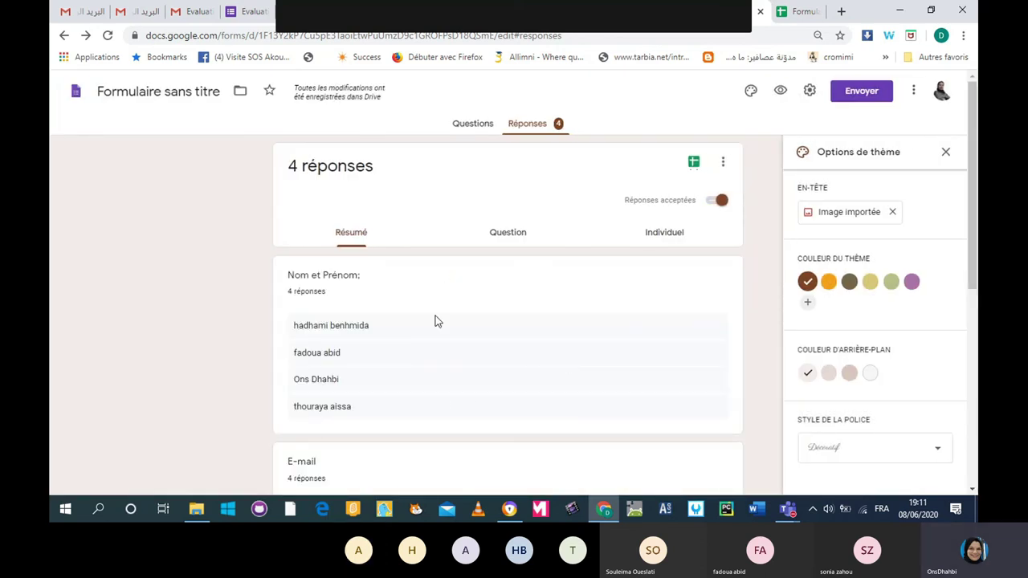
# Open the Chrome Applications page from the bookmarks bar.
pyautogui.scroll(-2, 538, 293)
pyautogui.scroll(2, 538, 294)
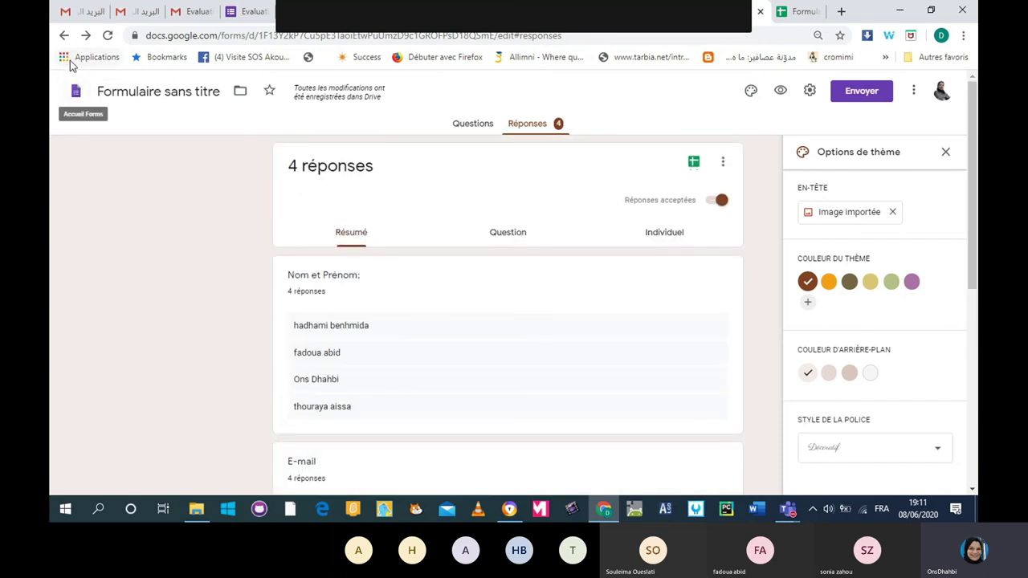
pyautogui.click(68, 62)
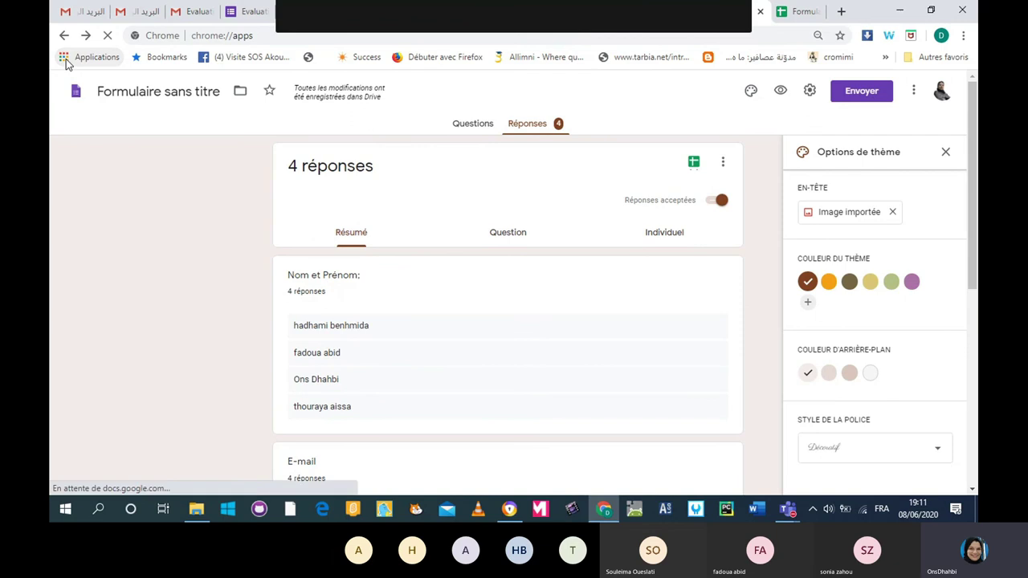